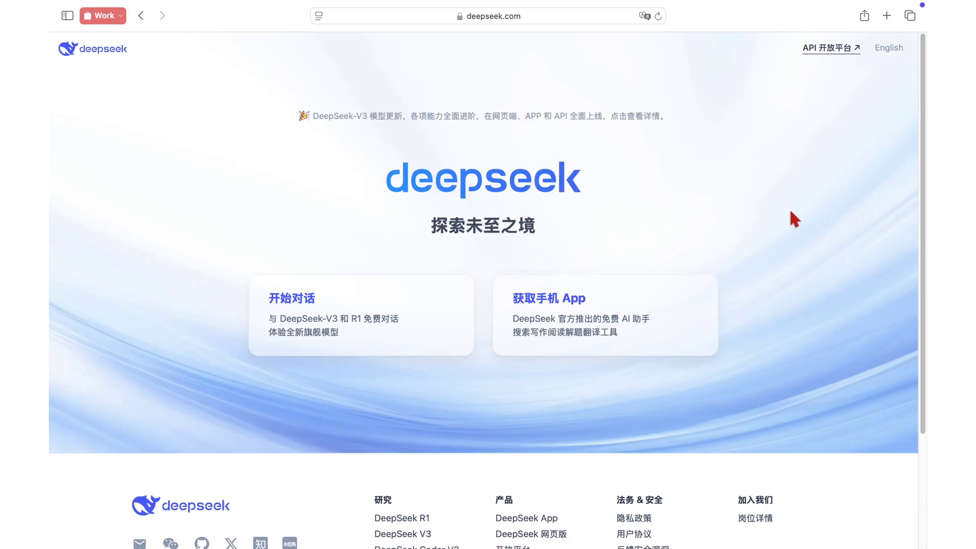
Step: Switch deepseek.com to English and open the chat about the Notes-to-Reminders shortcut
click(889, 48)
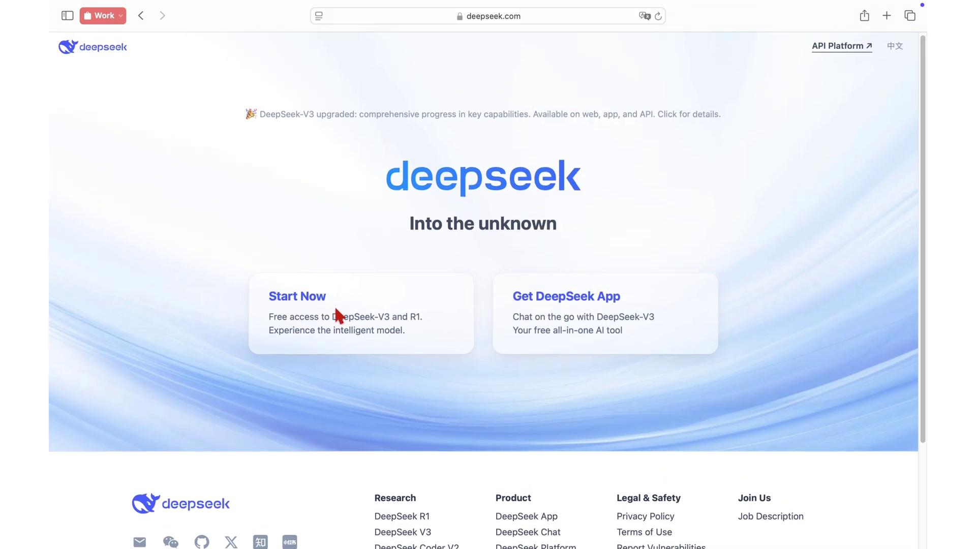
click(300, 299)
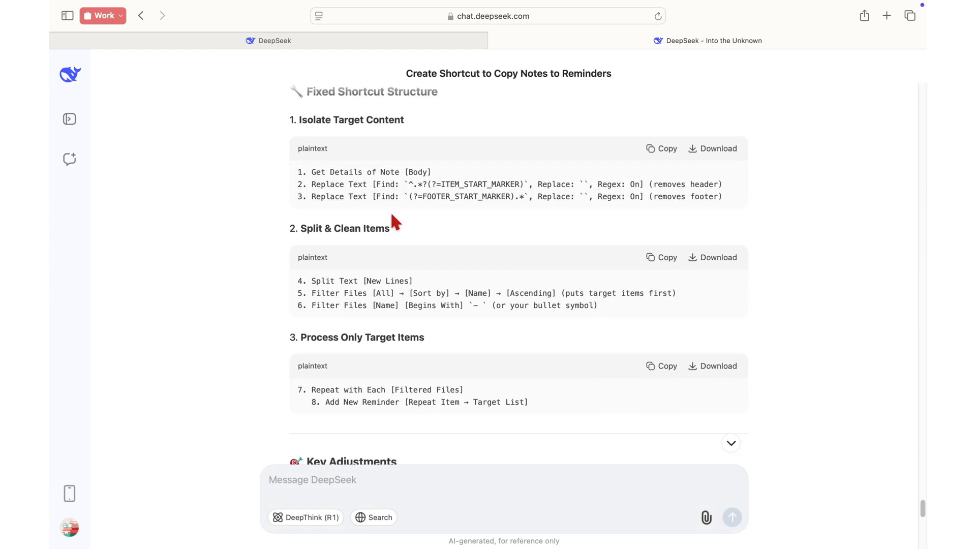
scroll(394, 222, up, 10)
scroll(393, 222, up, 10)
scroll(393, 222, up, 10)
scroll(393, 222, up, 10)
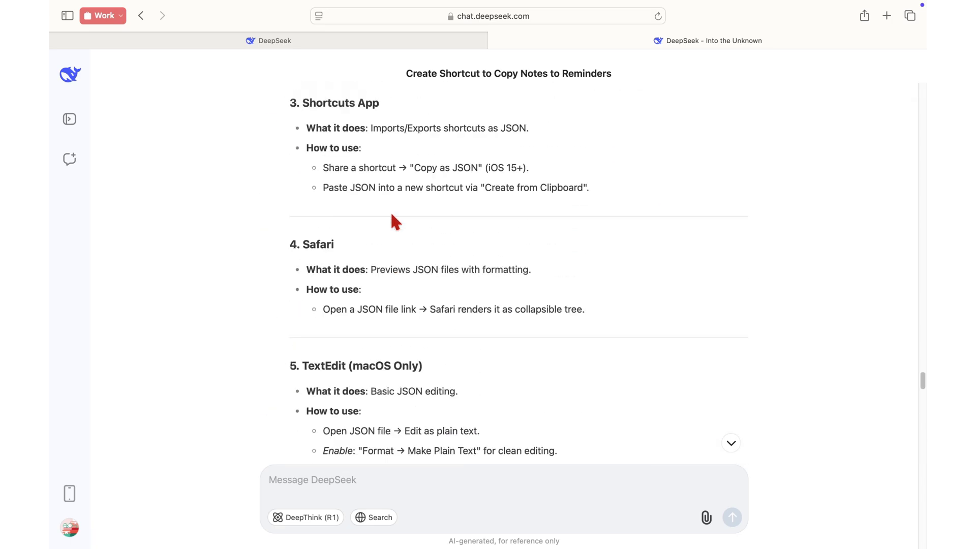
scroll(394, 222, up, 10)
scroll(394, 222, up, 10)
scroll(393, 222, up, 10)
scroll(394, 222, up, 10)
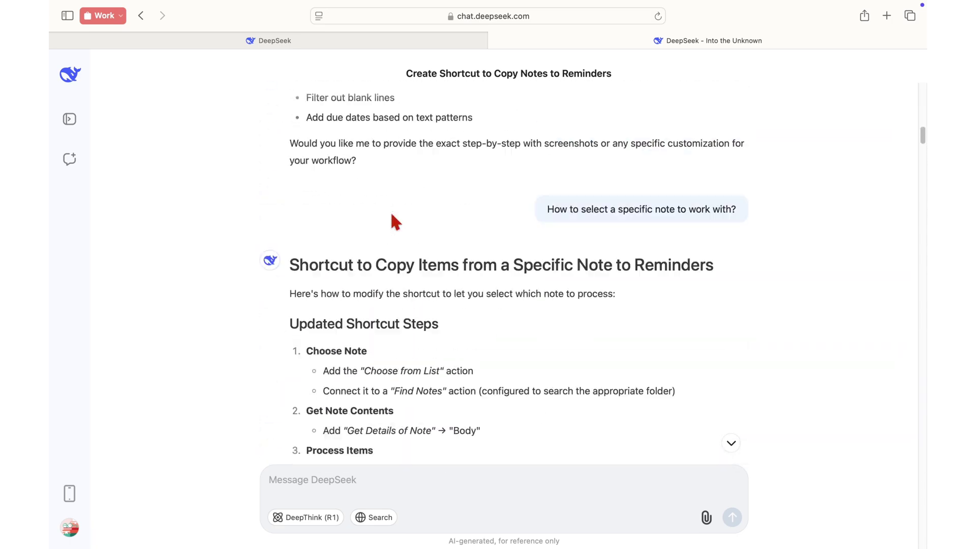
scroll(393, 223, up, 10)
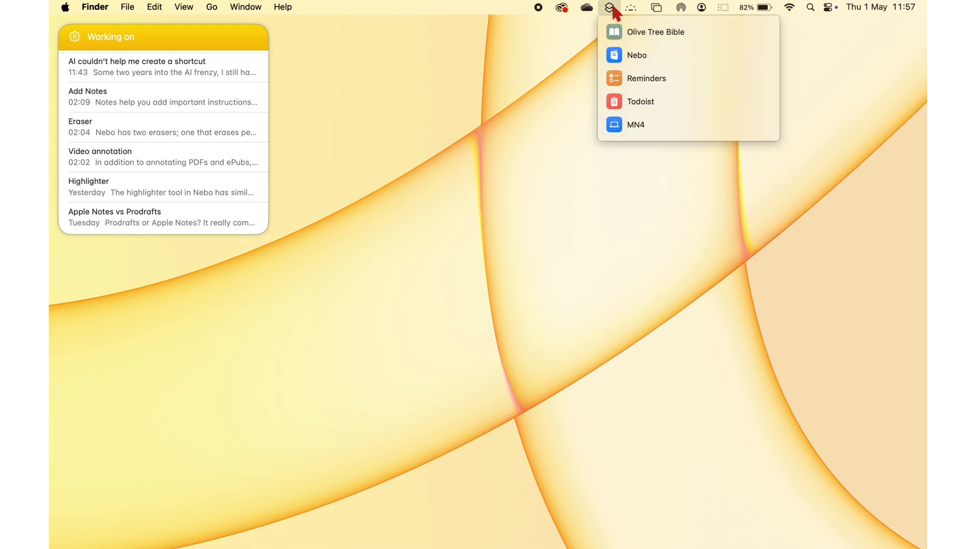
Step: Run the Todoist shortcut with 'Course plan' as the note contents
click(633, 100)
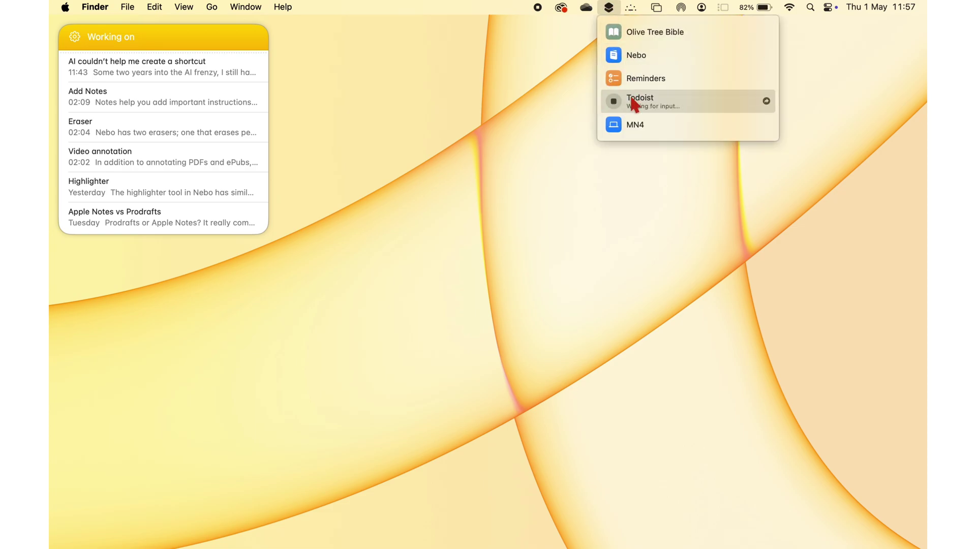
text(Course plan)
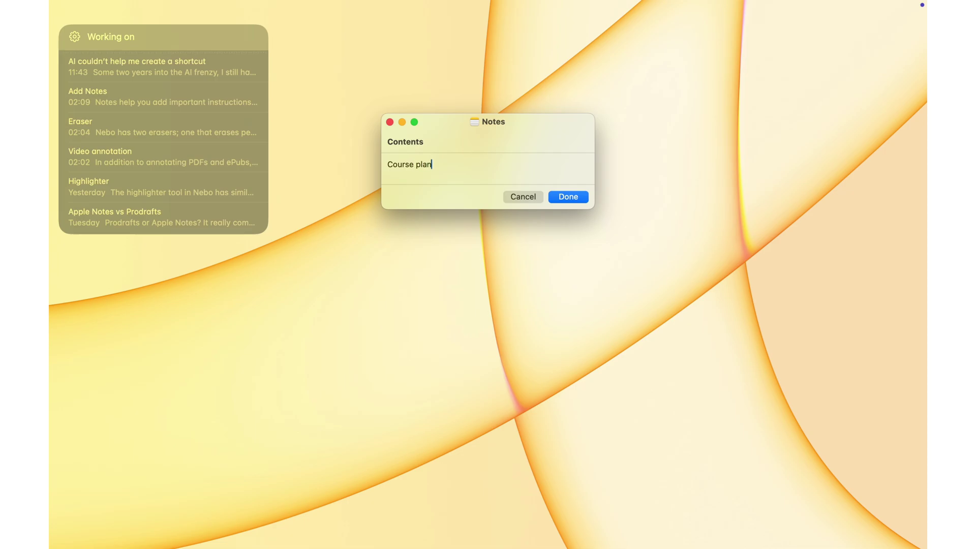
click(568, 196)
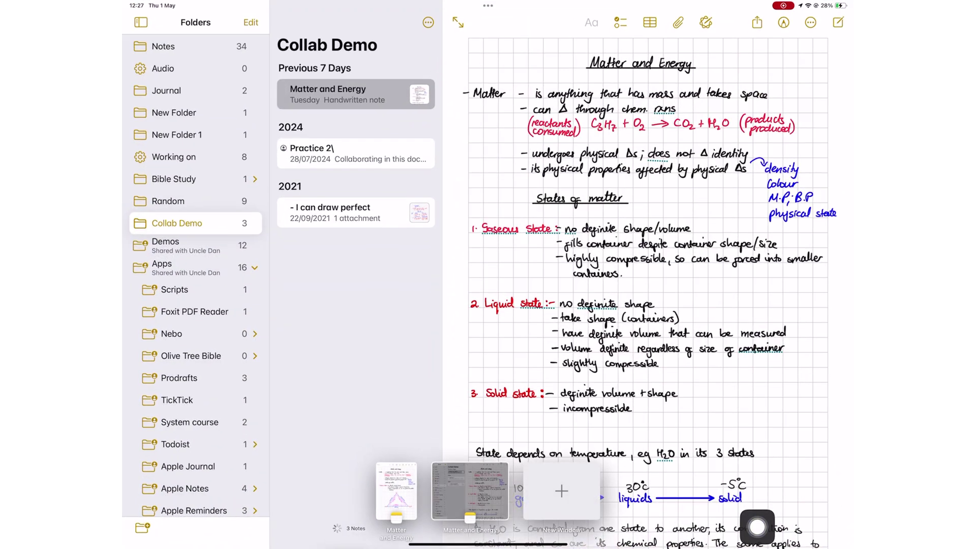
Step: Open the Plan note under Nebo > Course Nebo and expand it to full width
click(477, 397)
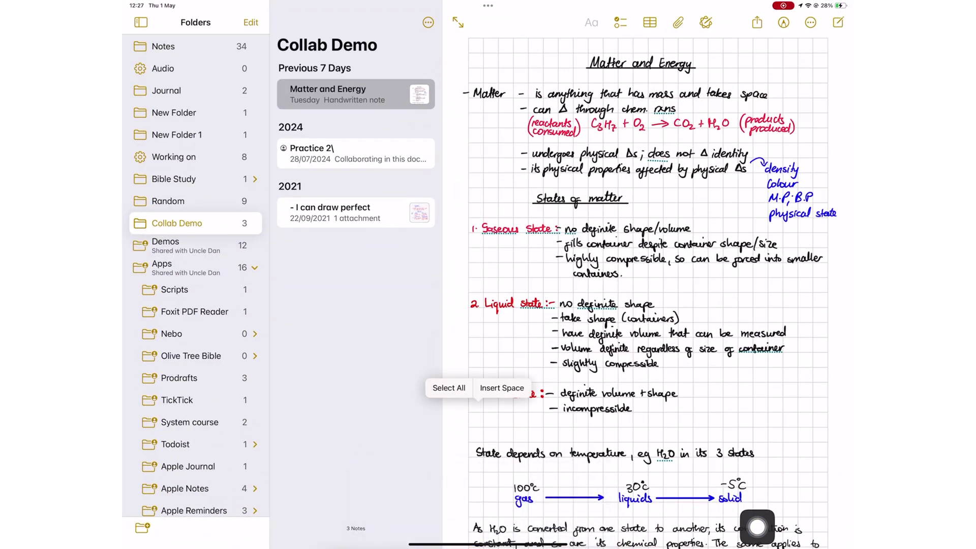
click(757, 526)
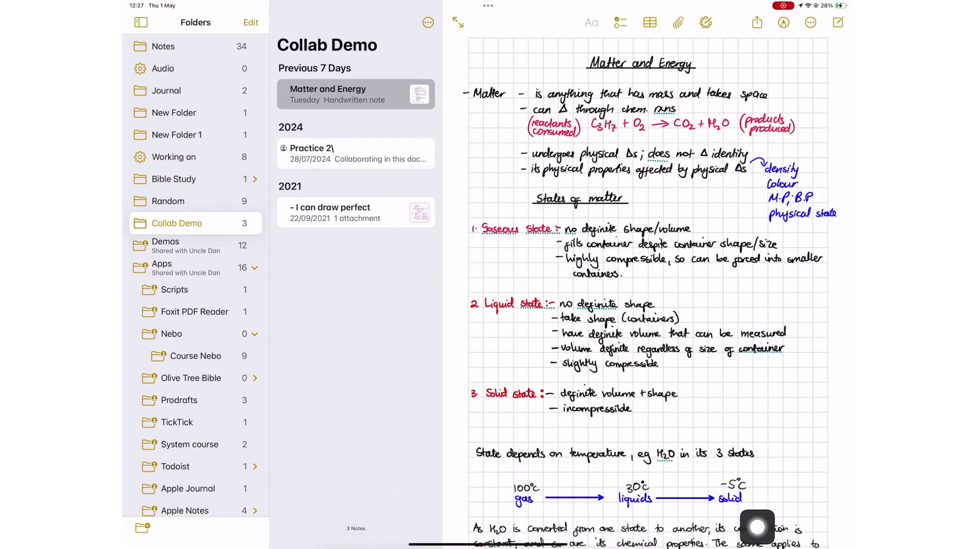
click(348, 212)
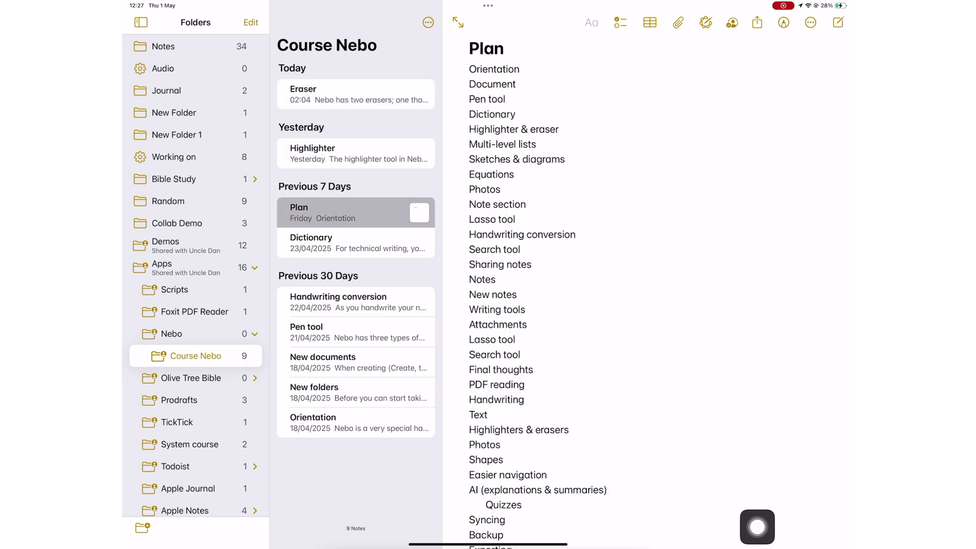
click(457, 23)
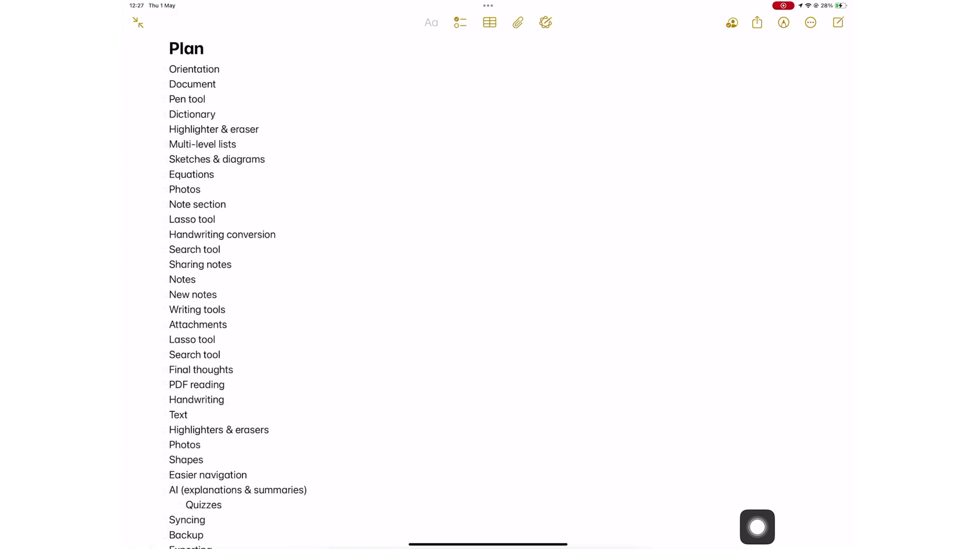
scroll(489, 306, down, 5)
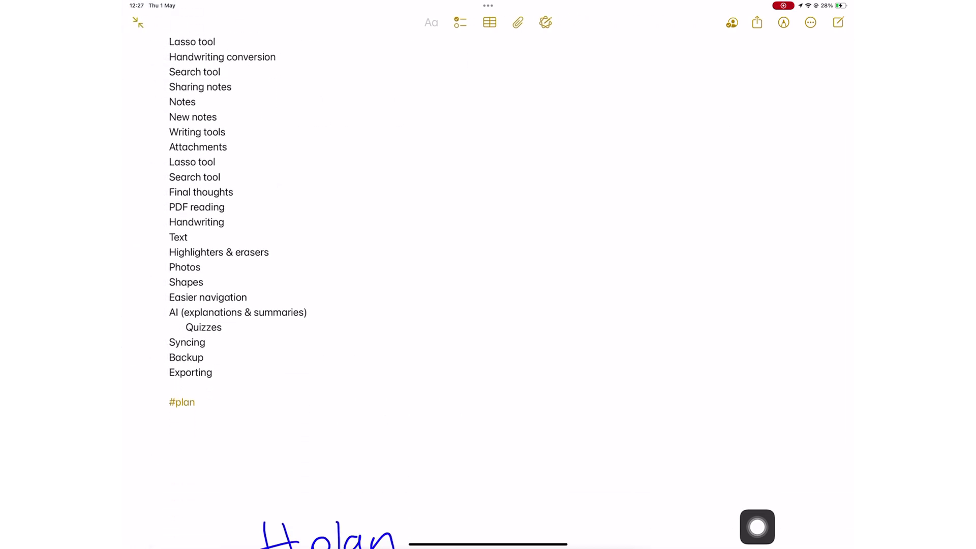
scroll(488, 305, up, 5)
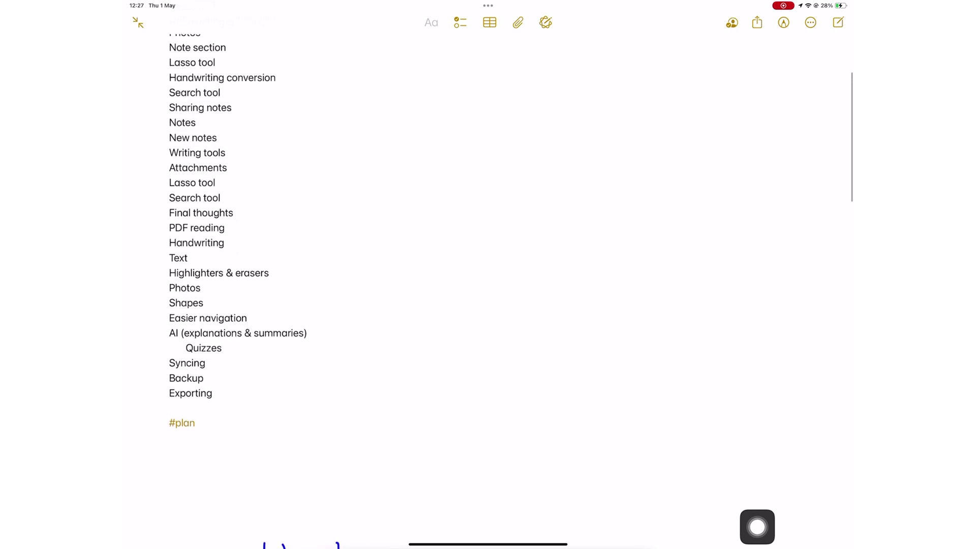
scroll(488, 306, up, 4)
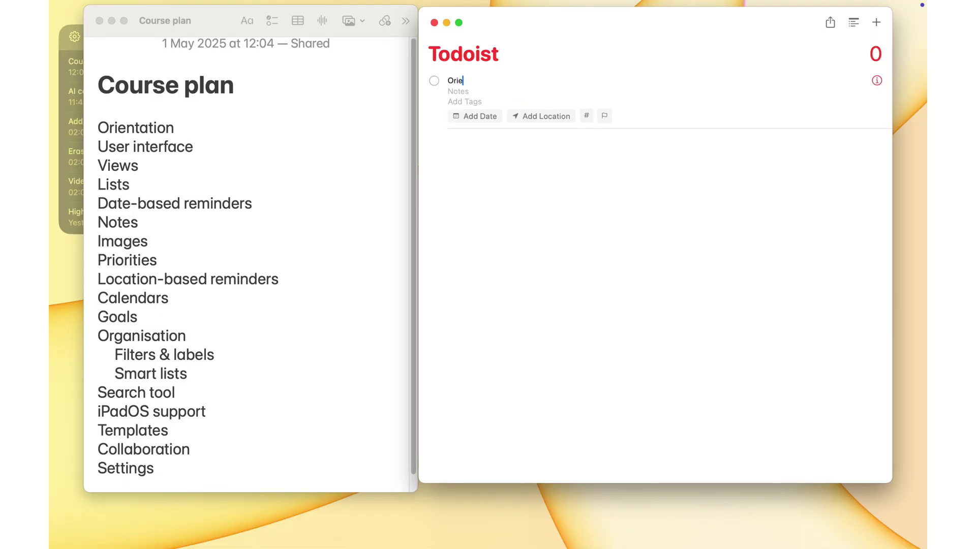
text(ntation)
Step: Add Orientation, User interface and Views reminders, copying Views from the note
key(Return)
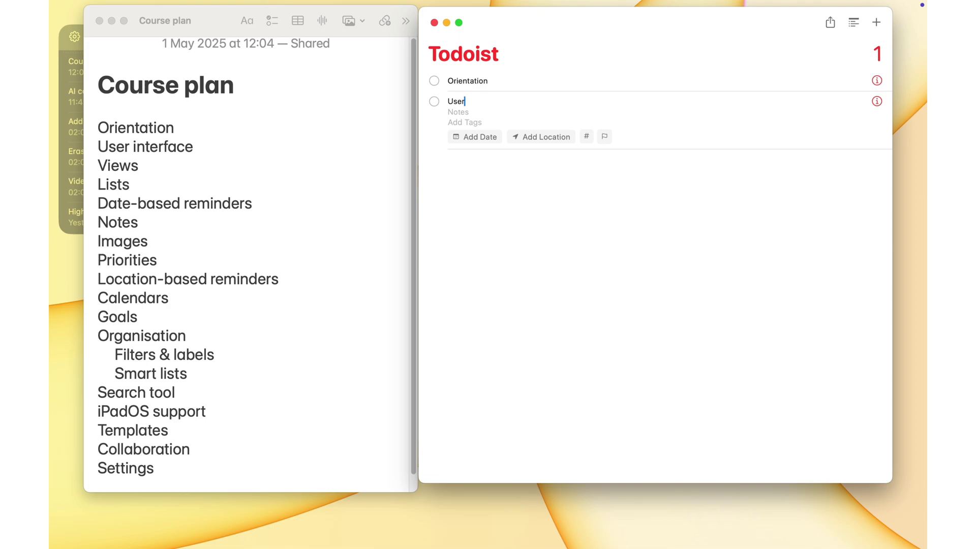
text(face)
key(Return)
double_click(118, 166)
key(super+c)
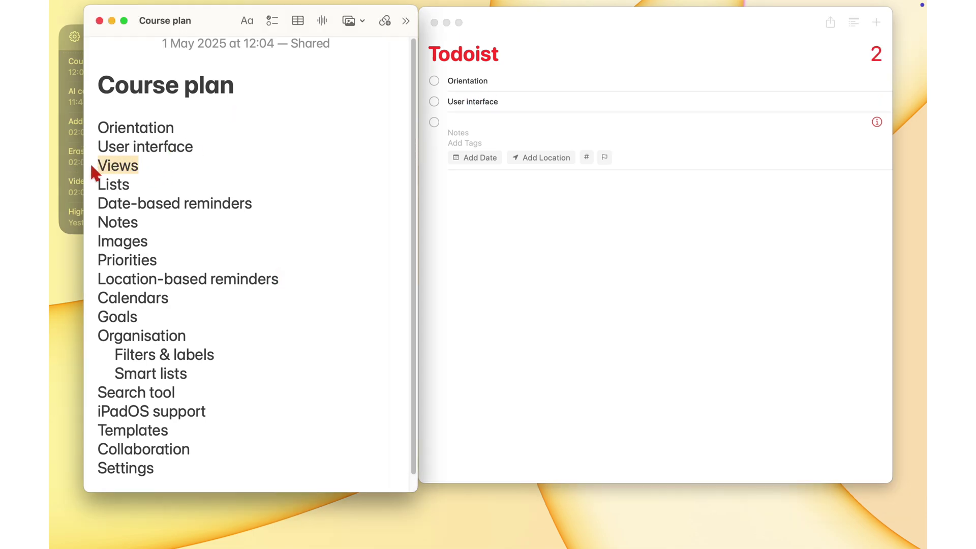
click(478, 124)
key(super+v)
key(Return)
Step: Copy Lists and Date-based reminders from the note into new reminders
double_click(113, 185)
key(super+c)
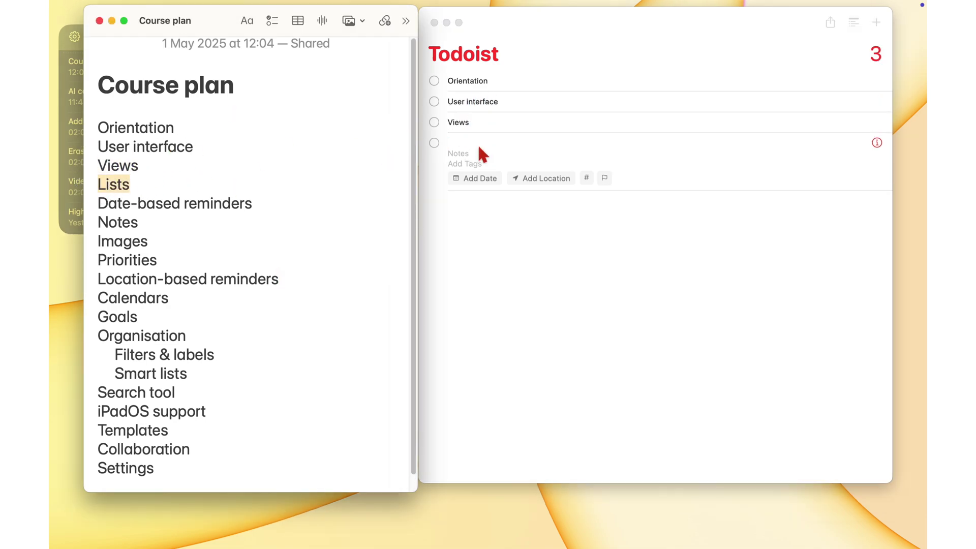
click(478, 144)
key(super+v)
key(Return)
triple_click(175, 203)
key(super+c)
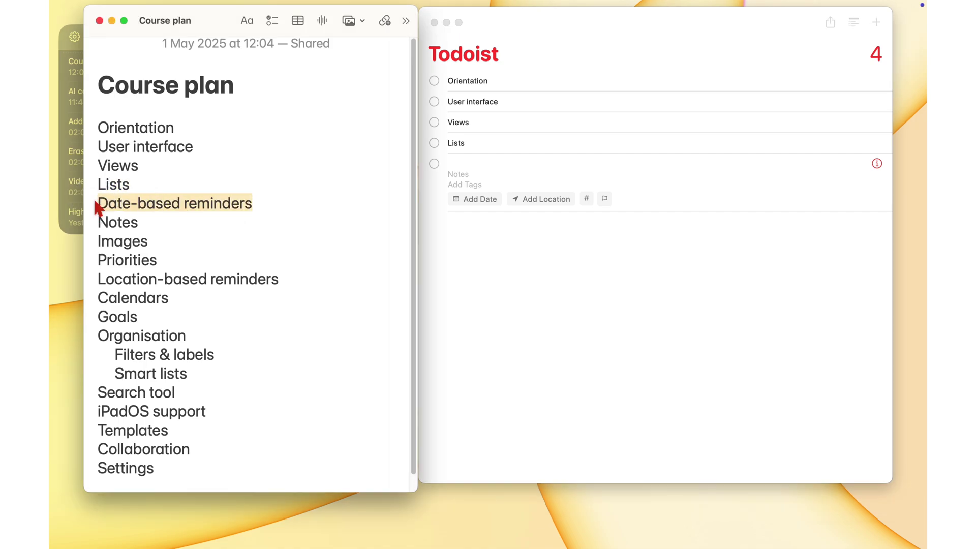
click(478, 168)
key(super+v)
Step: Commit Date-based reminders, then add the Notes and Priorities reminders
double_click(118, 222)
key(super+c)
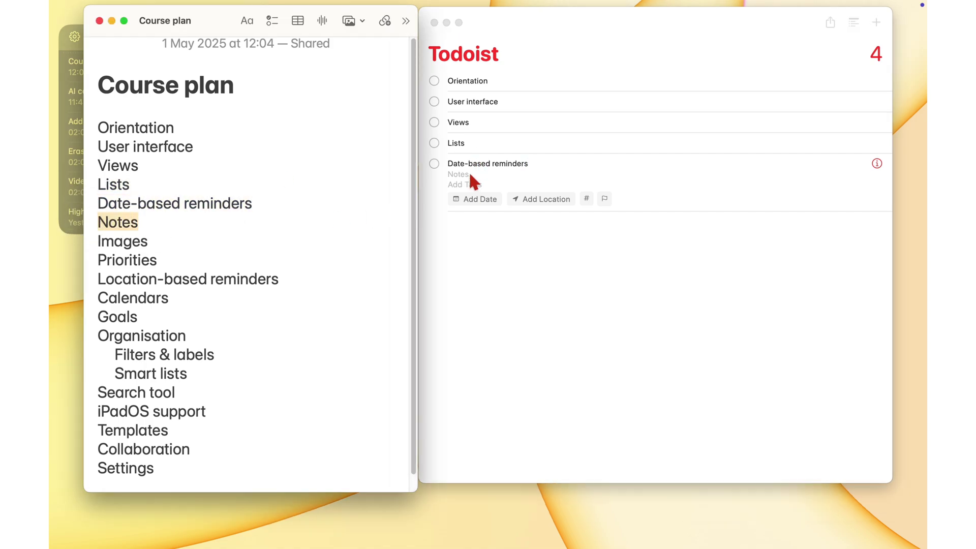
click(661, 235)
key(Return)
key(super+v)
key(Return)
text(Images)
key(Return)
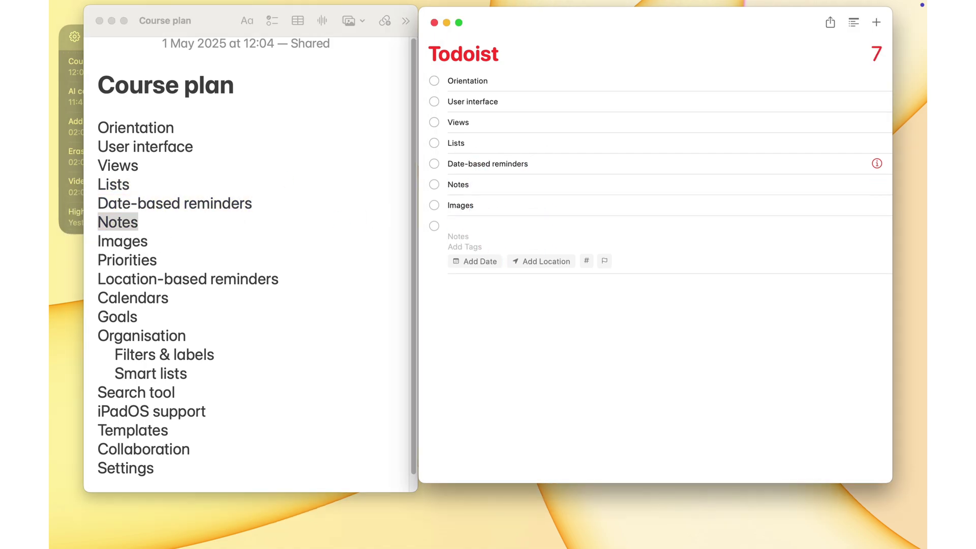
key(Return)
text(Loca)
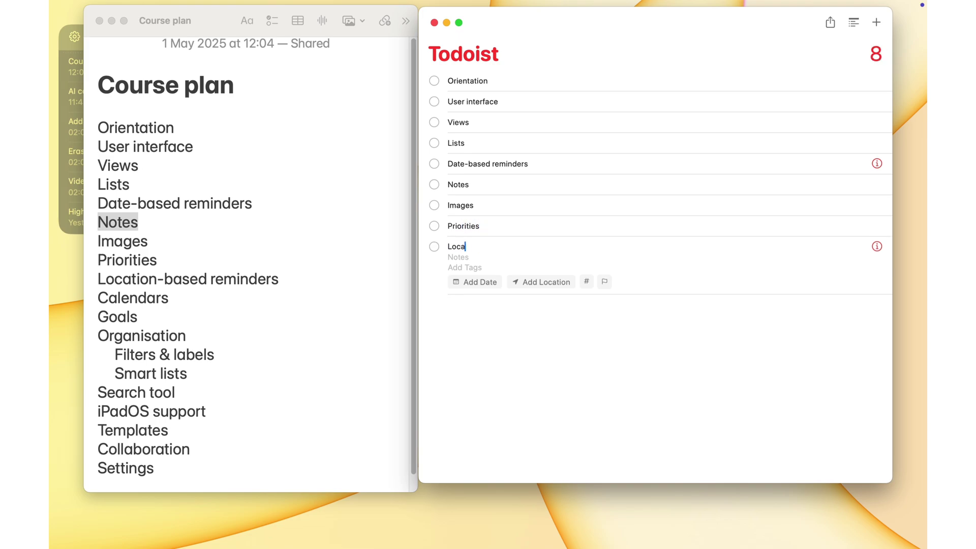
text(sed reminders)
Step: Add Location-based reminders, Calendars and Goals, discarding a misspelled entry
key(Return)
text(Calendars)
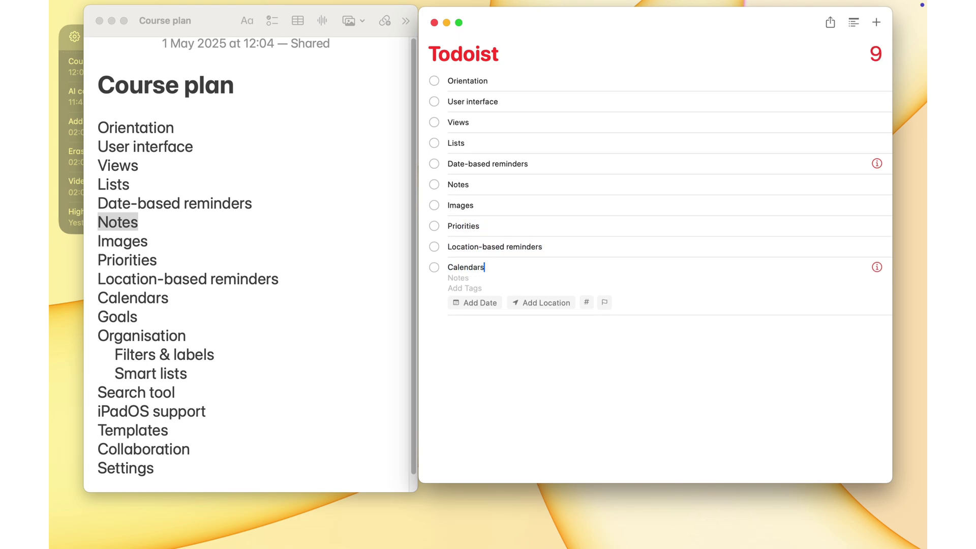
key(Return)
text(Ga)
key(Escape)
key(Return)
key(Return)
key(Return)
text(Organisation)
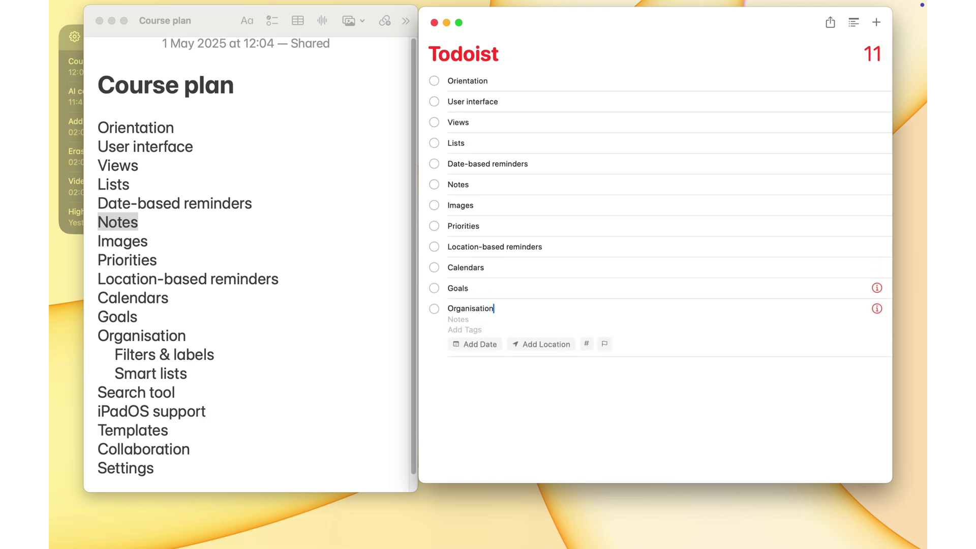
Step: Add the Organisation, Filters & labels and Smart lists reminders
key(Return)
text(Filters & labels)
key(Return)
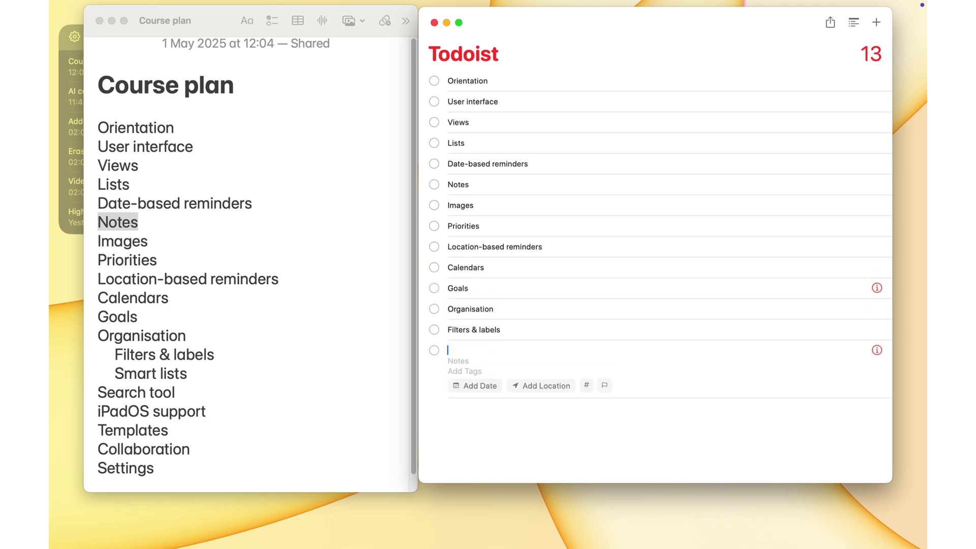
click(510, 329)
key(Return)
text(ists)
key(Return)
text(Search tool)
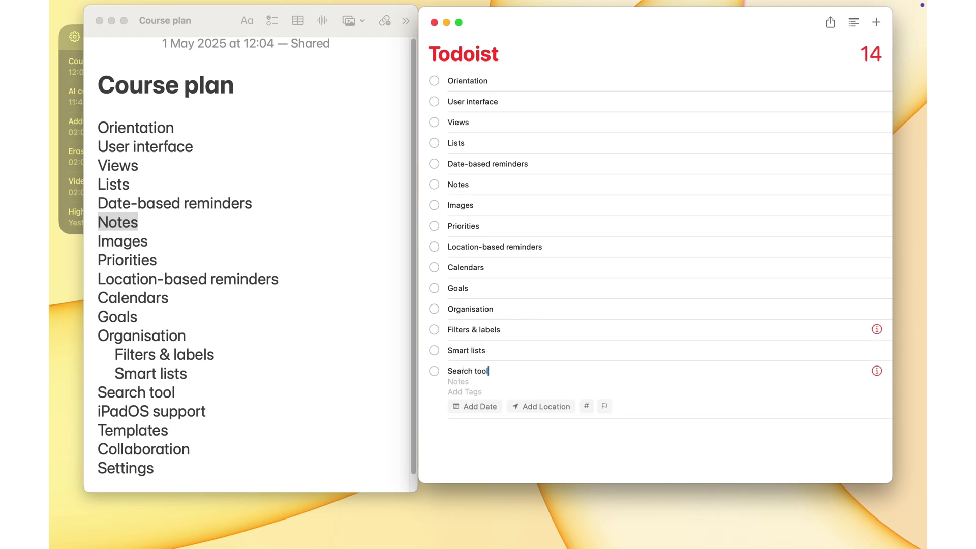
key(Return)
Step: Nest Filters & labels under Organisation and add the Search tool reminder
right_click(702, 335)
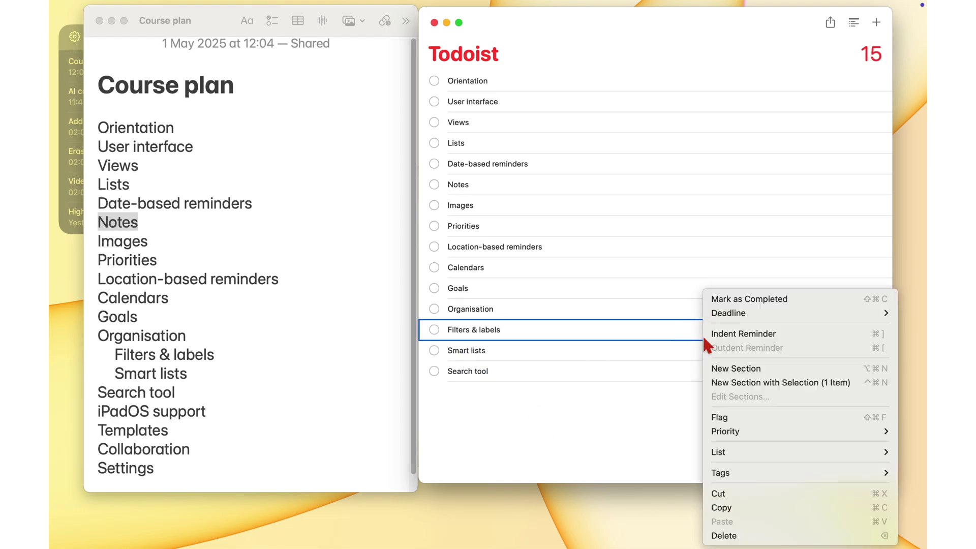
click(743, 334)
click(637, 349)
key(super+bracketright)
click(495, 371)
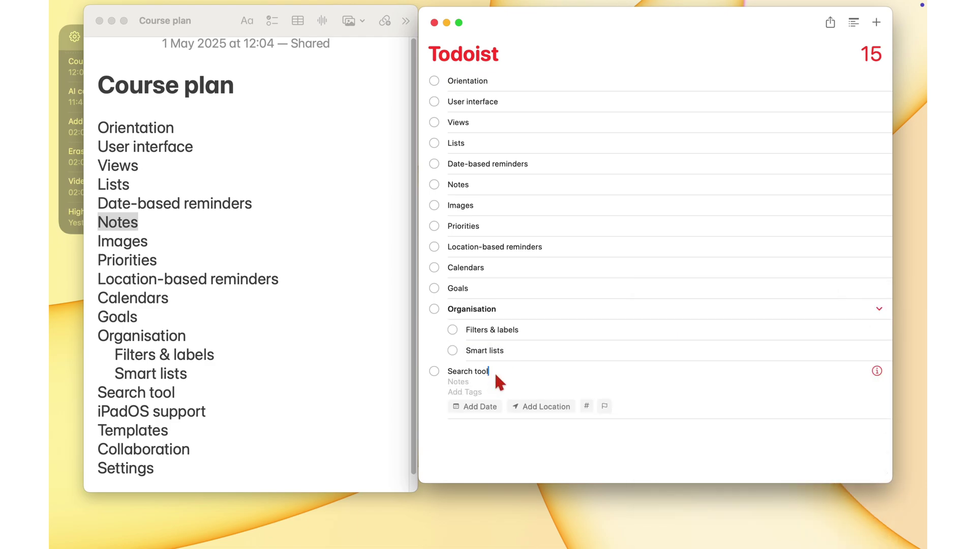
key(Return)
text(iPadOS support)
Step: Add the iPadOS support, Templates, Collaboration and Settings reminders
key(Return)
text(Templates)
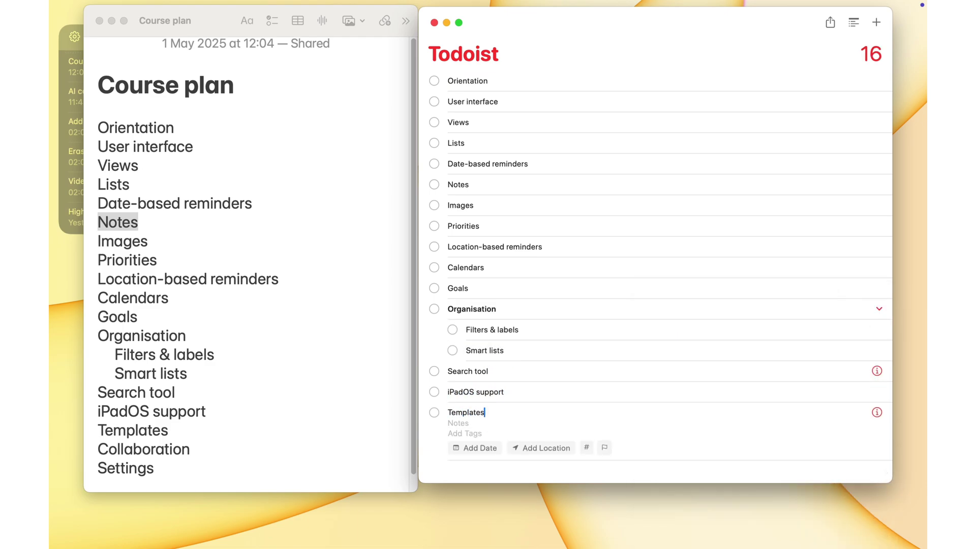
key(Return)
text(Collaboration)
key(Return)
text(Settings)
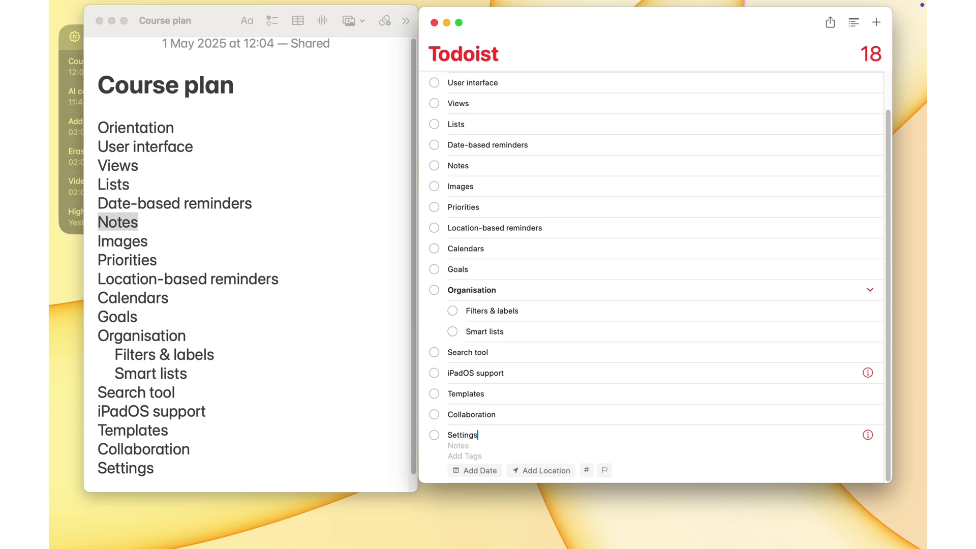
click(656, 280)
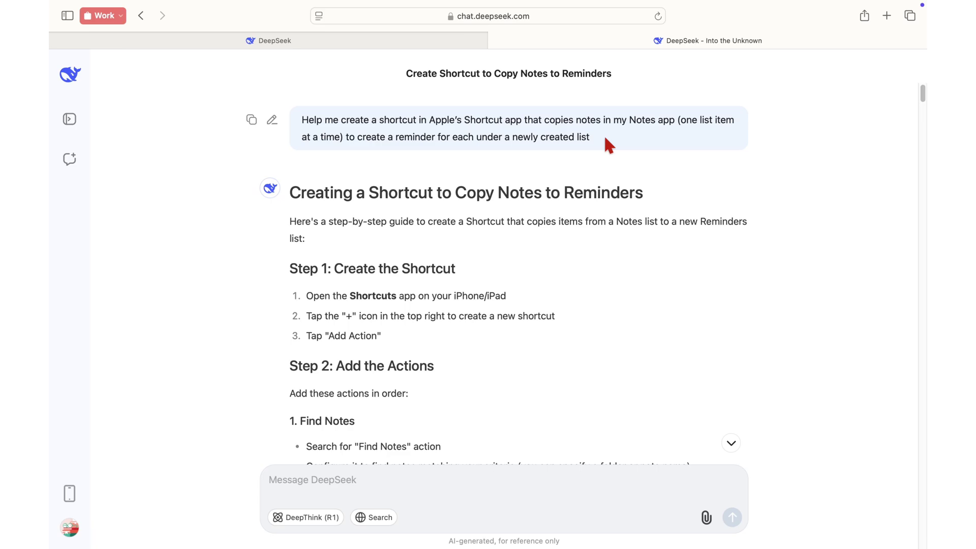
scroll(597, 230, down, 10)
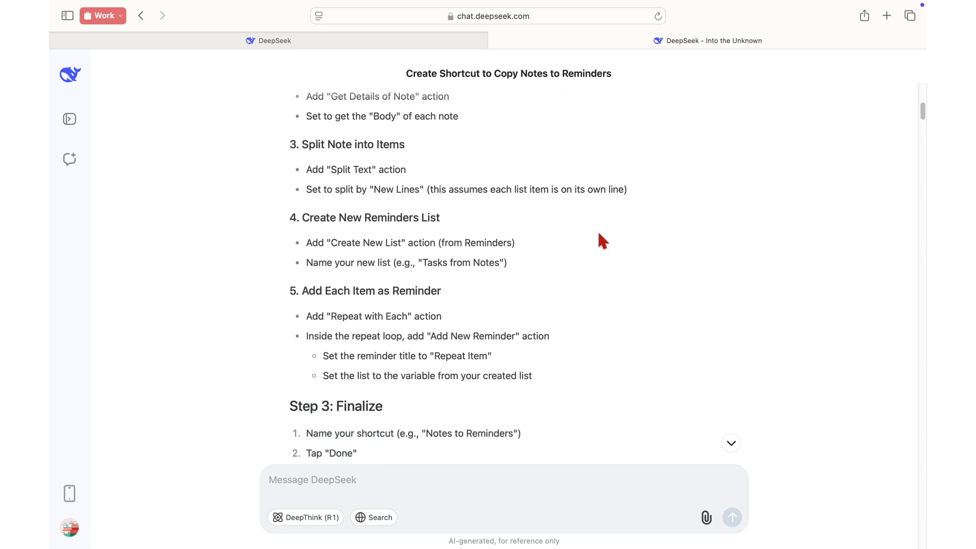
scroll(597, 229, down, 5)
scroll(597, 230, down, 5)
scroll(597, 230, down, 5)
scroll(597, 230, down, 5)
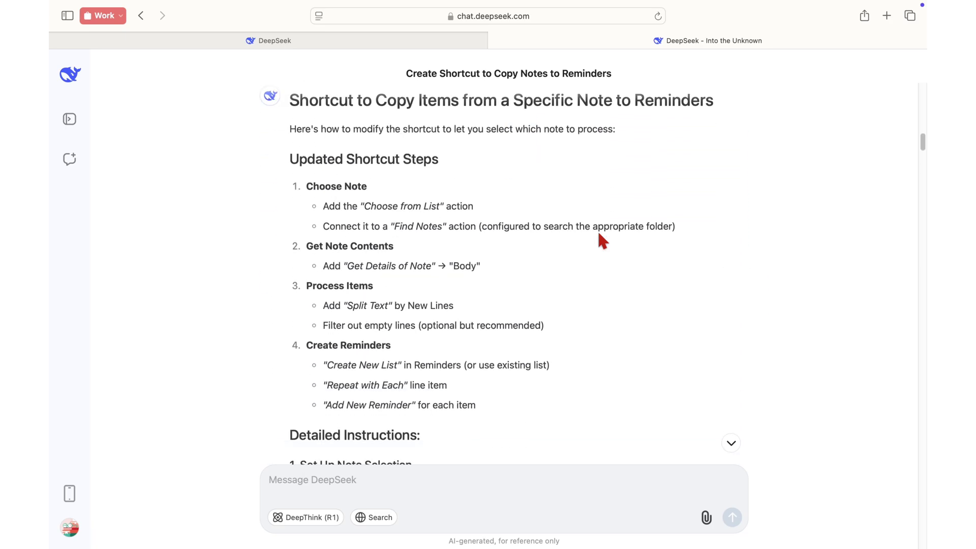
scroll(597, 230, down, 5)
scroll(597, 229, down, 5)
scroll(597, 227, down, 5)
scroll(597, 226, down, 5)
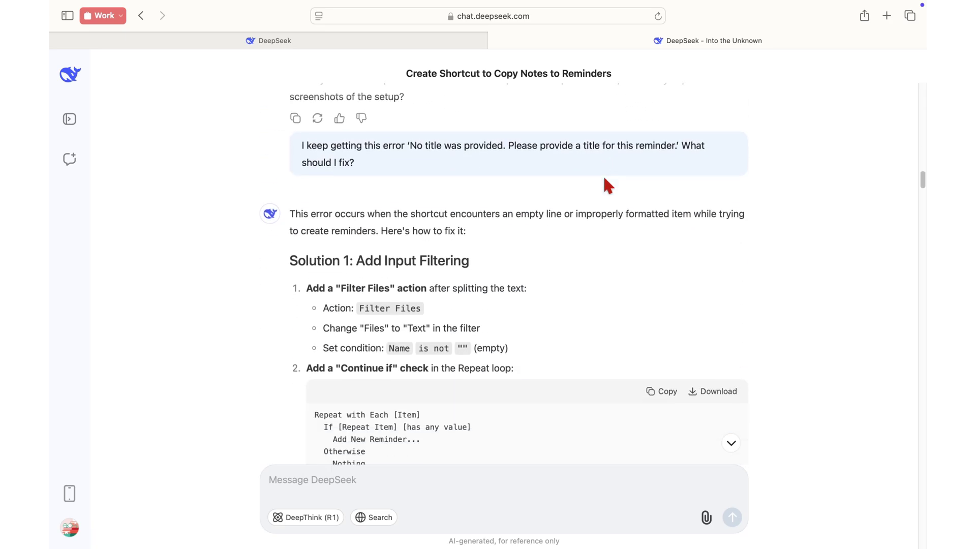
scroll(608, 186, down, 5)
scroll(608, 186, down, 5)
scroll(611, 145, down, 5)
scroll(612, 145, down, 5)
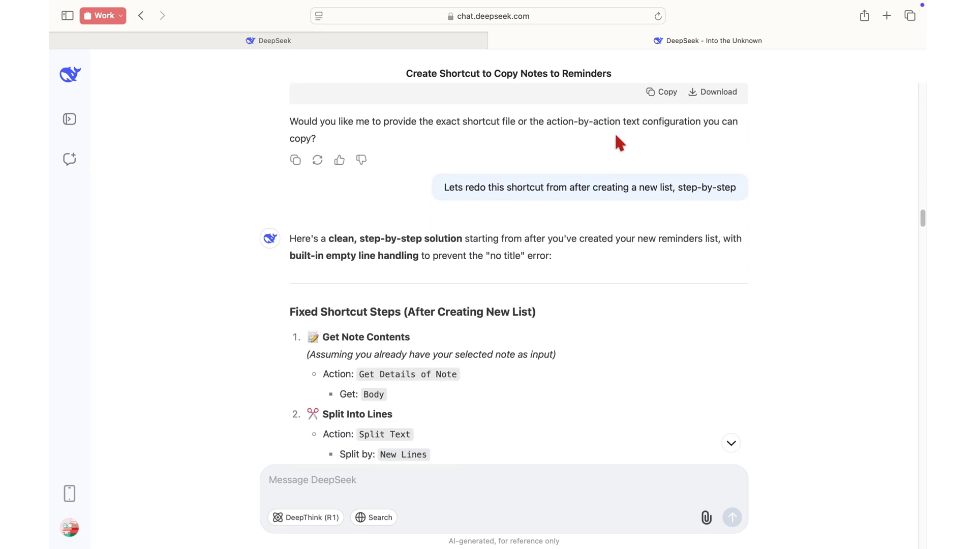
scroll(615, 132, down, 3)
scroll(587, 261, down, 5)
scroll(597, 232, down, 4)
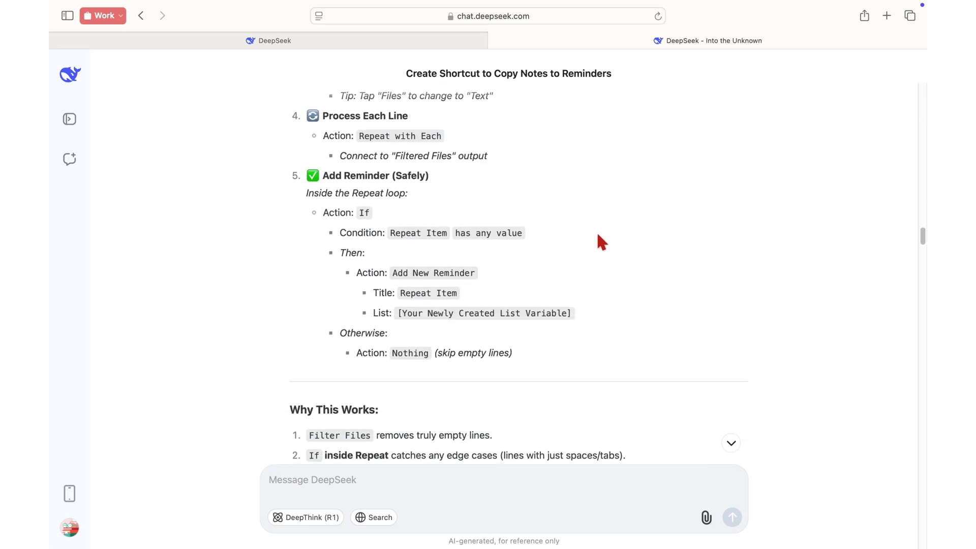
scroll(598, 232, down, 5)
scroll(602, 214, down, 4)
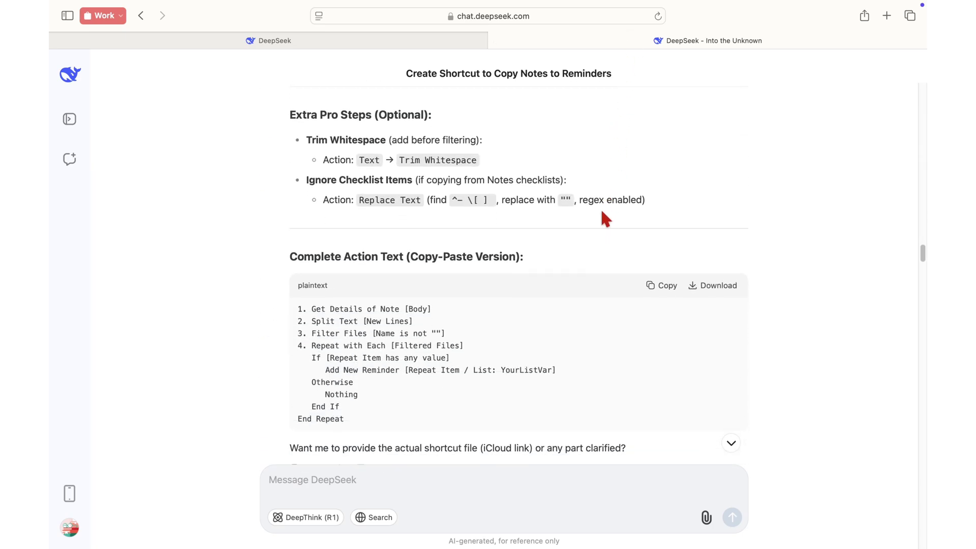
scroll(605, 219, down, 5)
scroll(609, 171, down, 5)
scroll(609, 172, down, 5)
scroll(612, 154, down, 4)
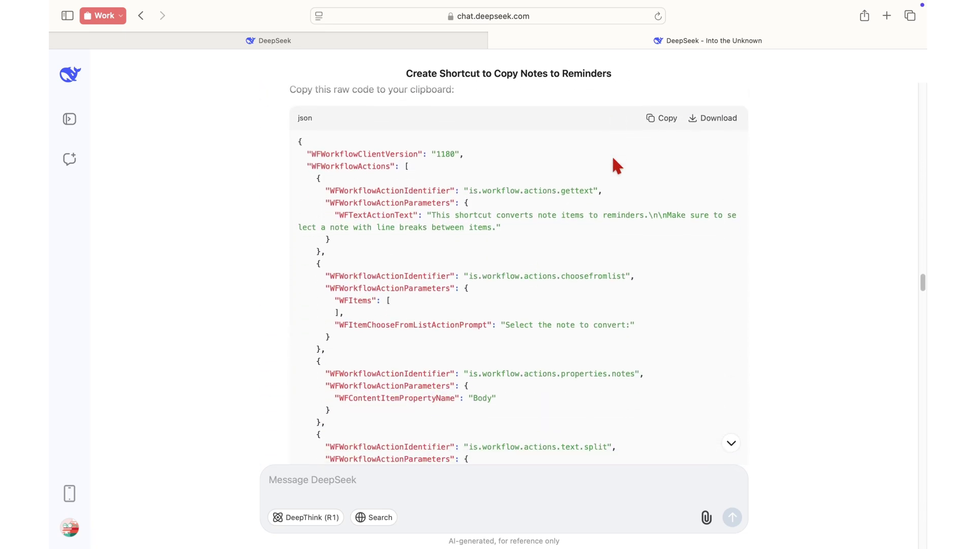
scroll(613, 155, down, 5)
scroll(616, 138, down, 4)
scroll(617, 138, down, 5)
scroll(618, 134, down, 3)
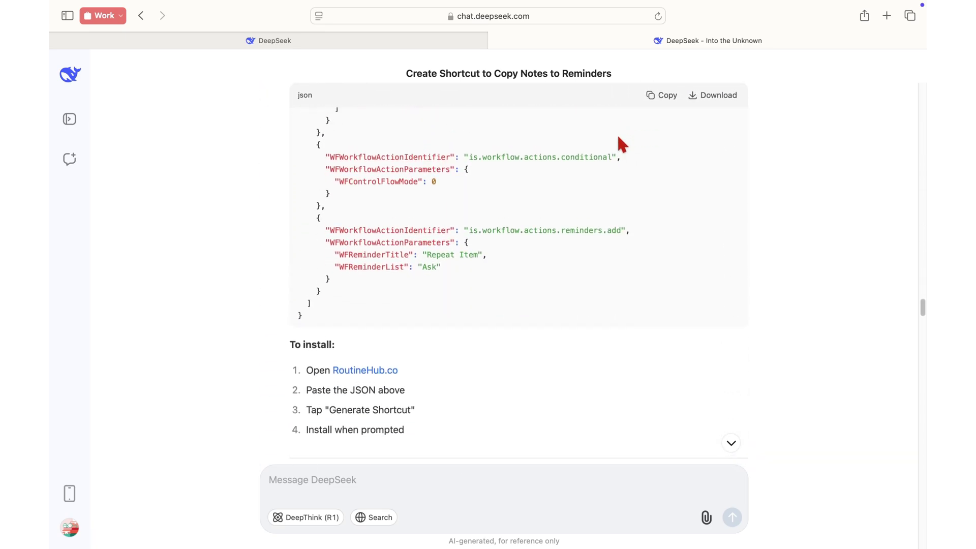
scroll(618, 138, up, 5)
scroll(618, 137, up, 3)
scroll(618, 138, up, 3)
scroll(617, 138, up, 3)
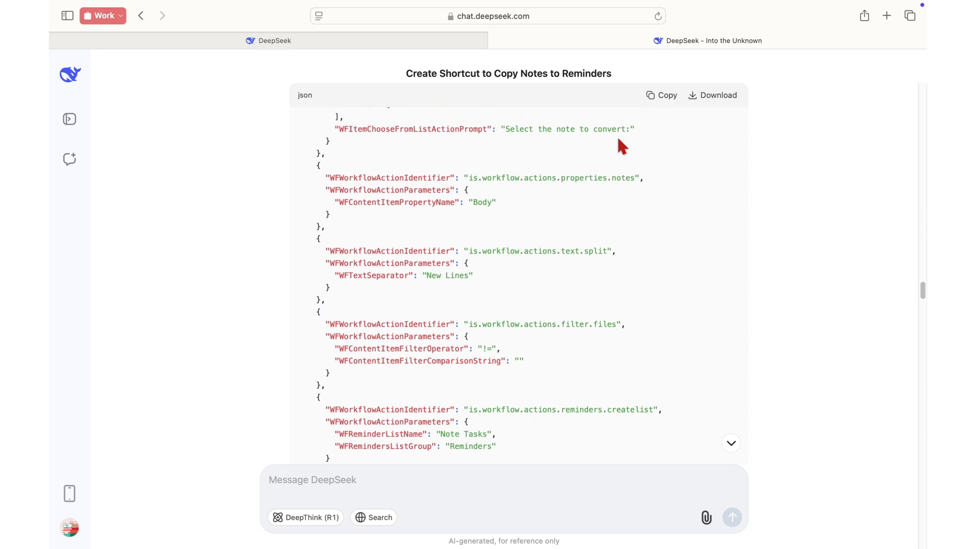
scroll(617, 136, up, 2)
scroll(618, 137, up, 2)
scroll(616, 137, up, 2)
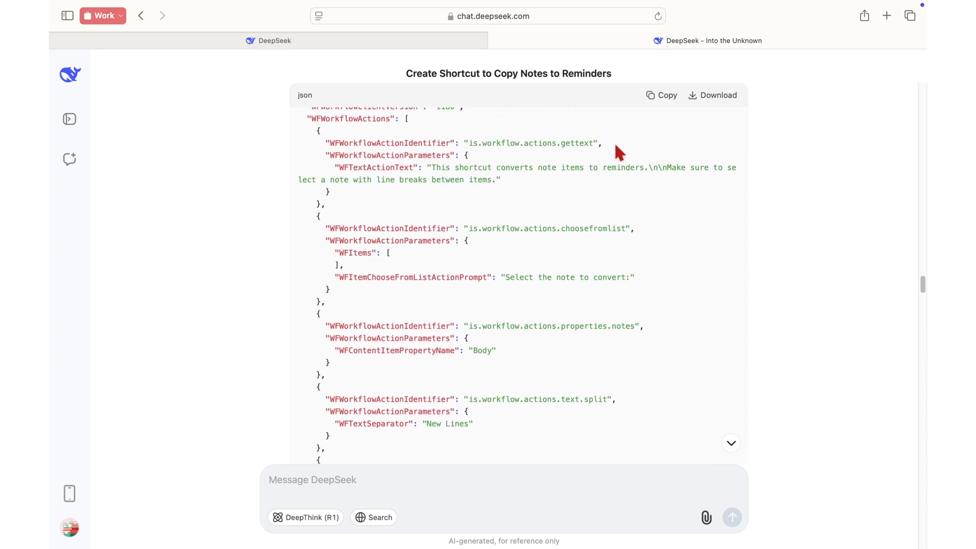
scroll(618, 152, up, 3)
scroll(617, 152, up, 1)
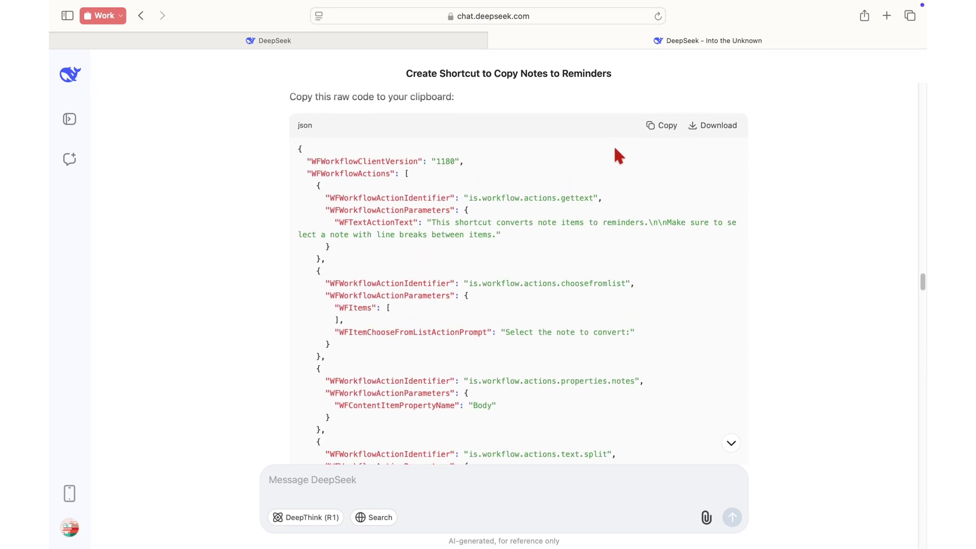
scroll(574, 265, down, 5)
scroll(567, 287, down, 5)
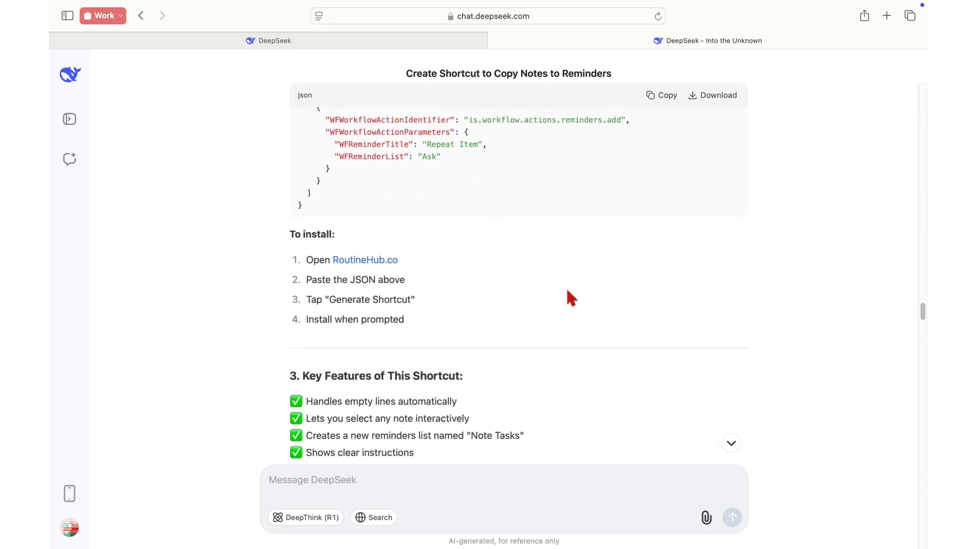
scroll(566, 288, down, 8)
scroll(567, 287, down, 6)
scroll(567, 287, down, 6)
scroll(567, 287, down, 6)
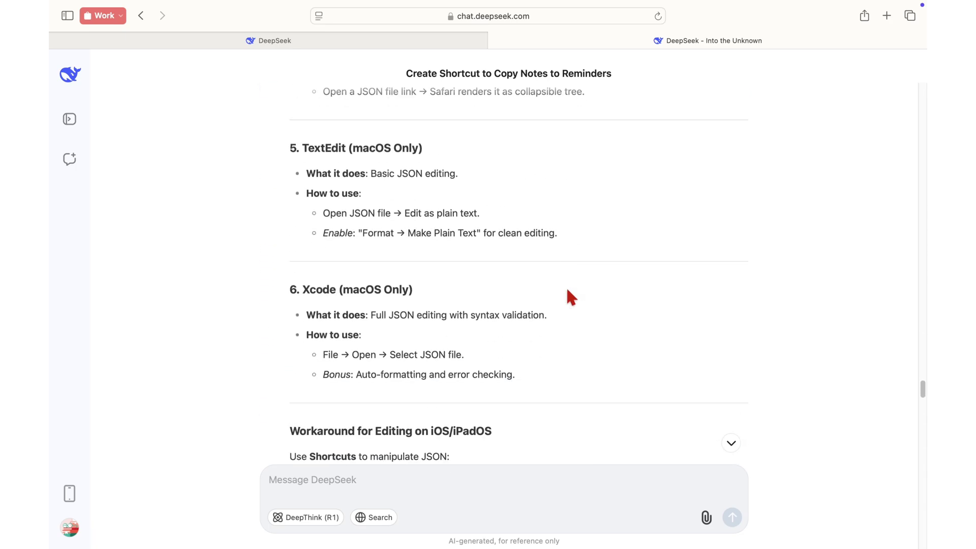
scroll(567, 287, down, 6)
scroll(567, 286, down, 6)
scroll(567, 282, down, 6)
scroll(567, 282, down, 6)
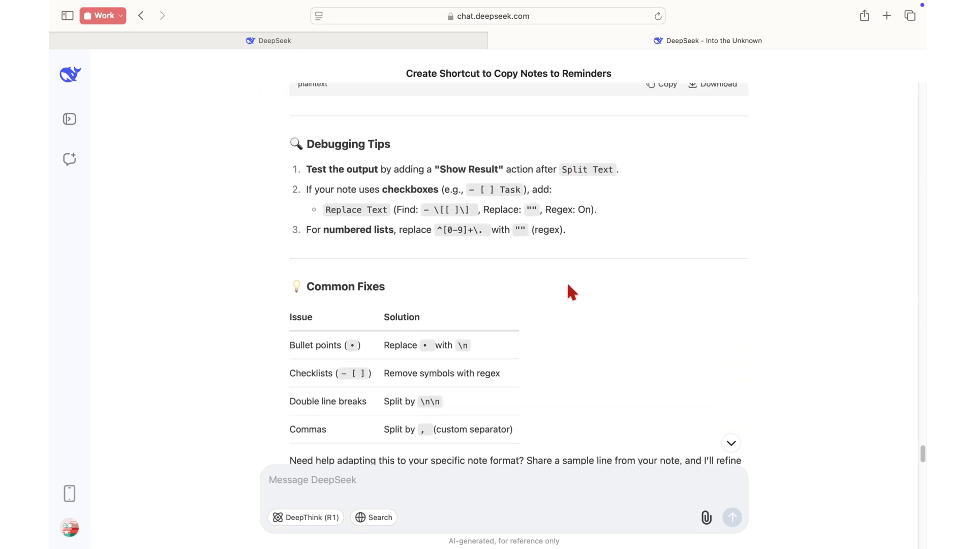
scroll(567, 282, down, 6)
scroll(572, 292, down, 6)
scroll(572, 292, down, 6)
scroll(573, 293, down, 3)
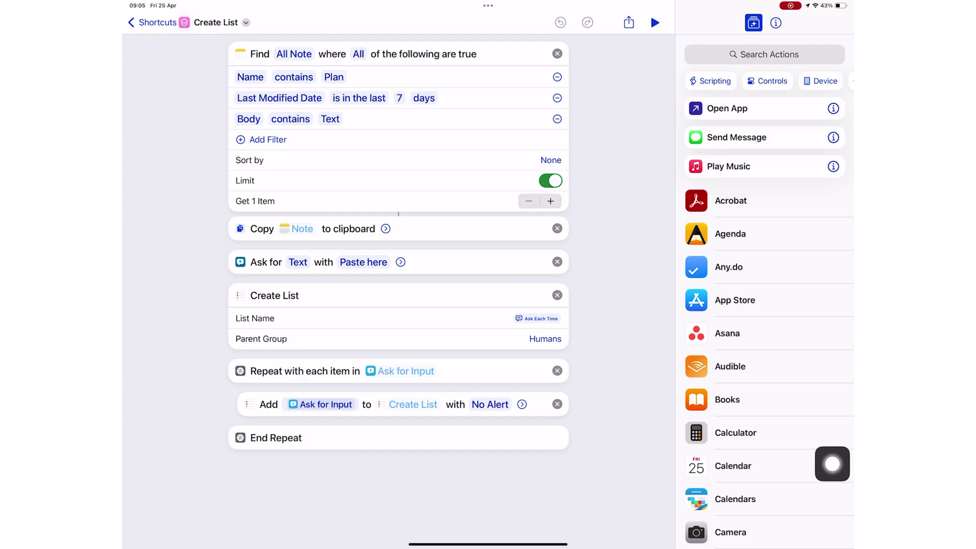
Step: Close the editor and delete the Create List shortcut from the PX folder, confirming
click(149, 22)
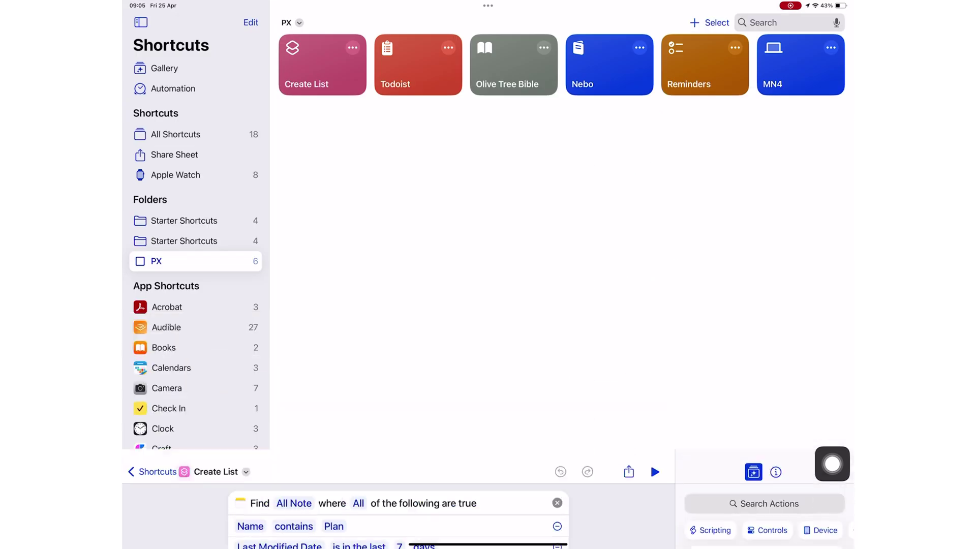
right_click(323, 65)
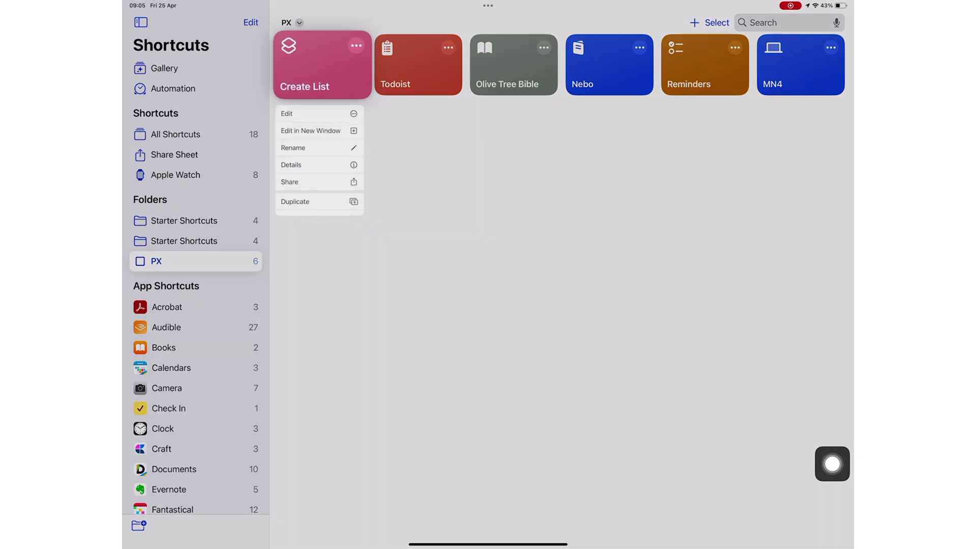
click(330, 278)
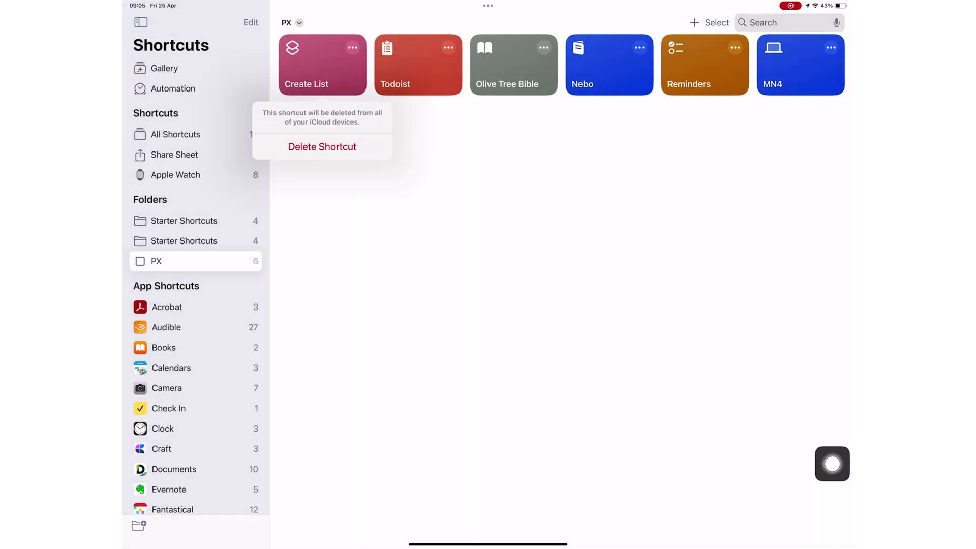
click(322, 147)
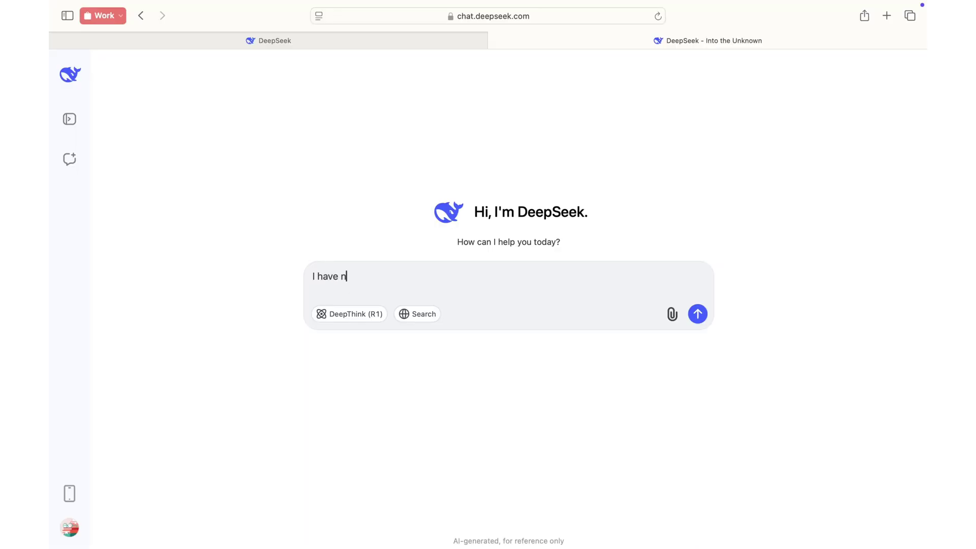
Step: Write and send the numbered beginner request for an iPad Notes-to-Reminders shortcut
key(BackSpace)
text(how to use Apple)
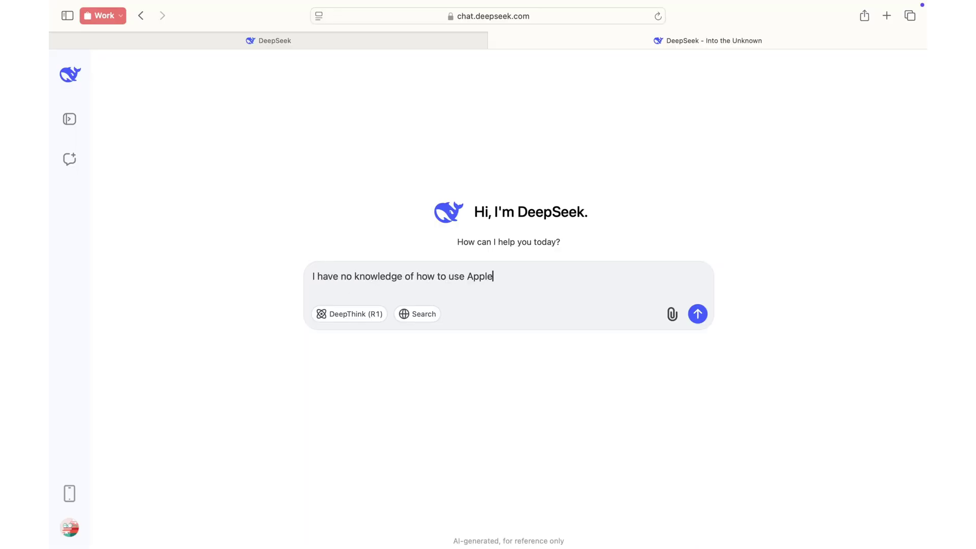
text( Shortcuts, so consider me a beginner)
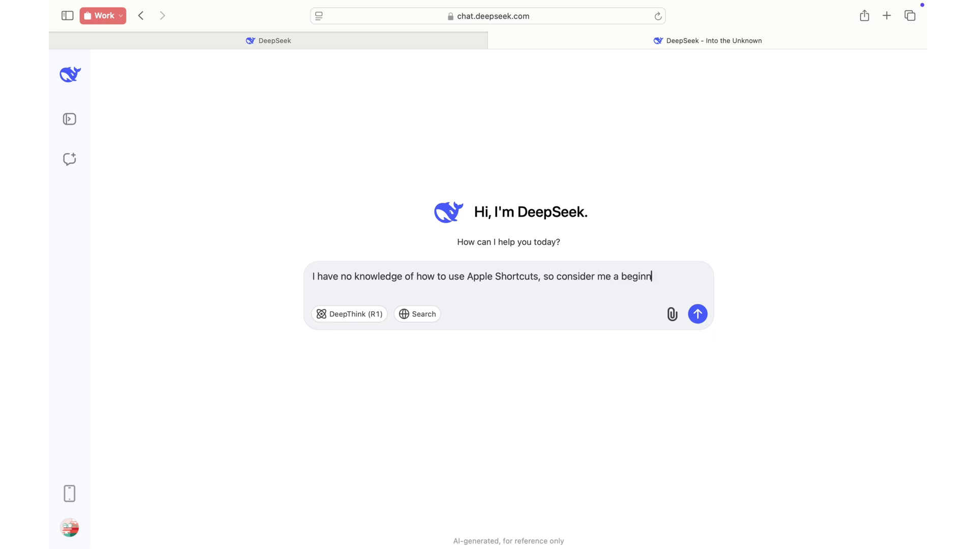
text(. I want to create s)
key(BackSpace)
text(a shortcut usi)
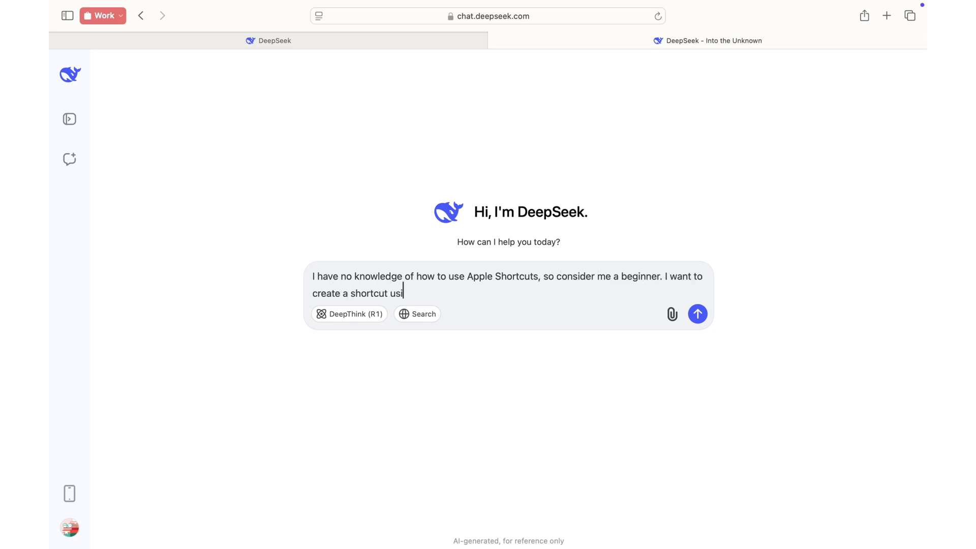
text(ng two apps: Apple Notes and Apple Remind)
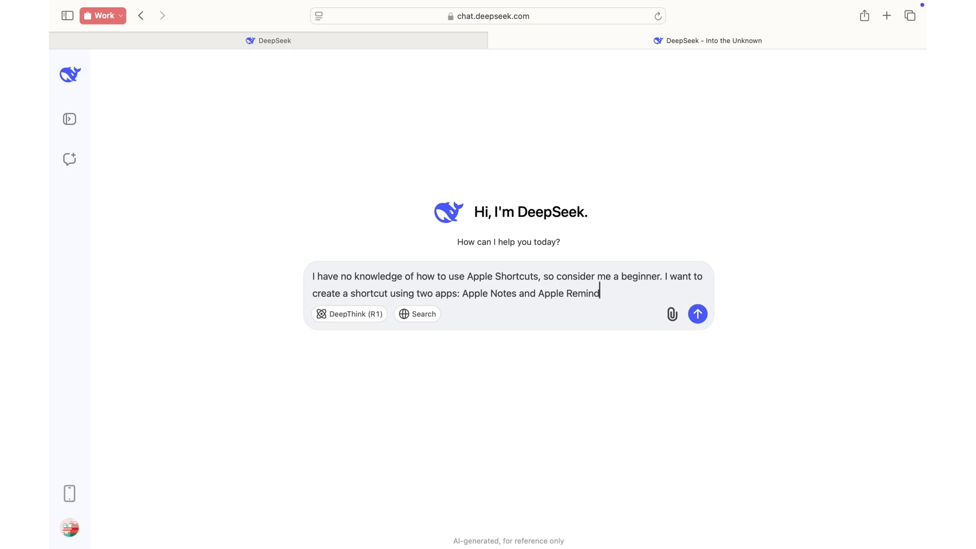
text(ers, and this)
key(BackSpace)
key(BackSpace)
key(BackSpace)
text(to achieve the )
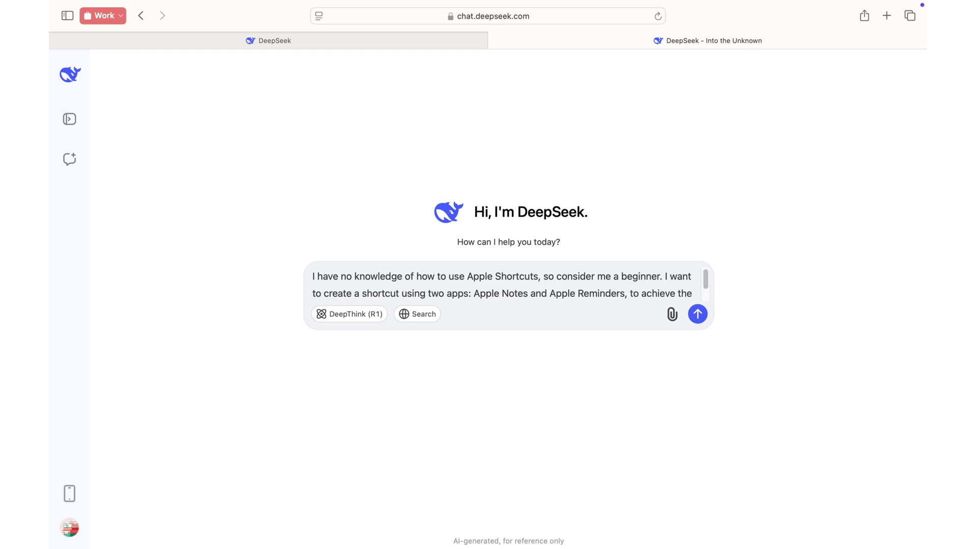
text(following:)
key(shift+Return)
text(1. Crea)
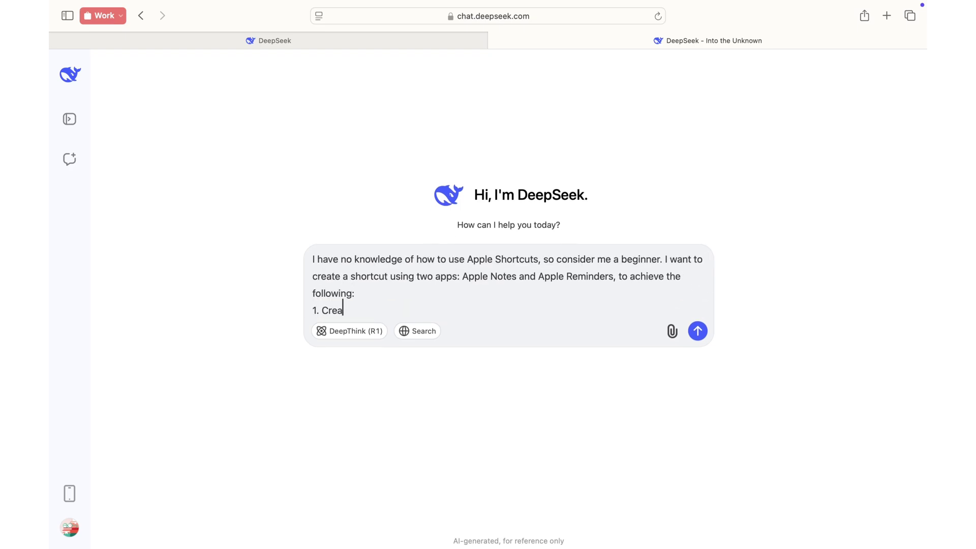
text(te a new list in Apple Reminders)
key(shift+Return)
text(2. )
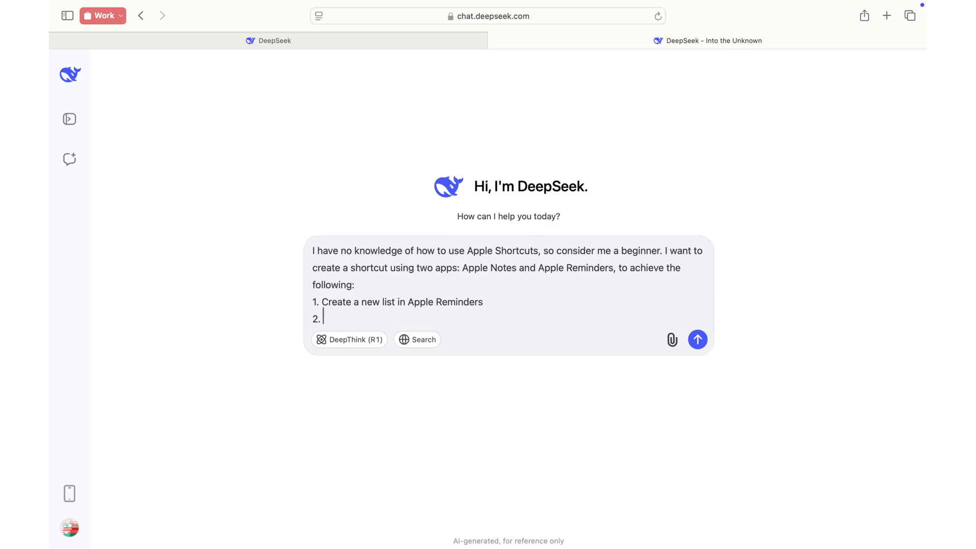
text(Open a note in Apple Notes (calle)
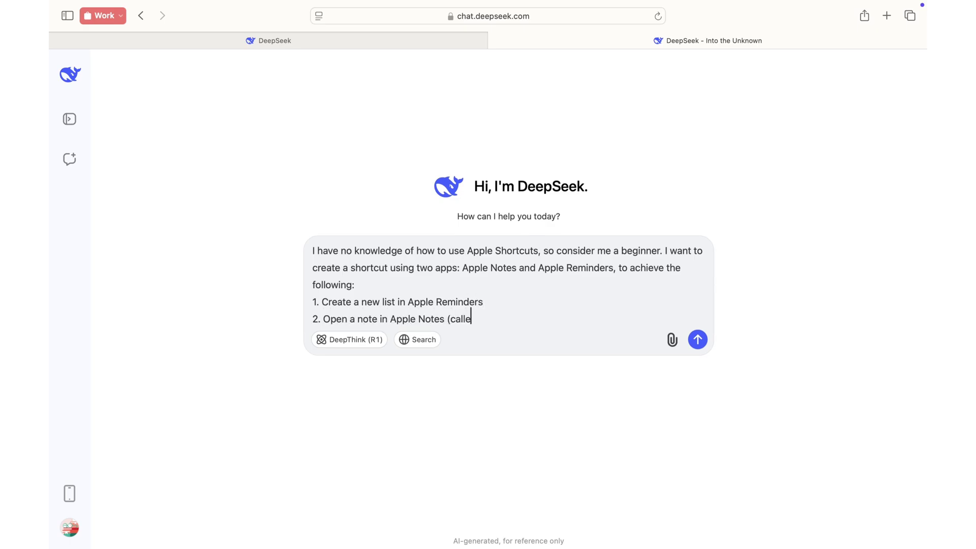
text(d Notes on the iPad) that has a list of items with each item on a separate line)
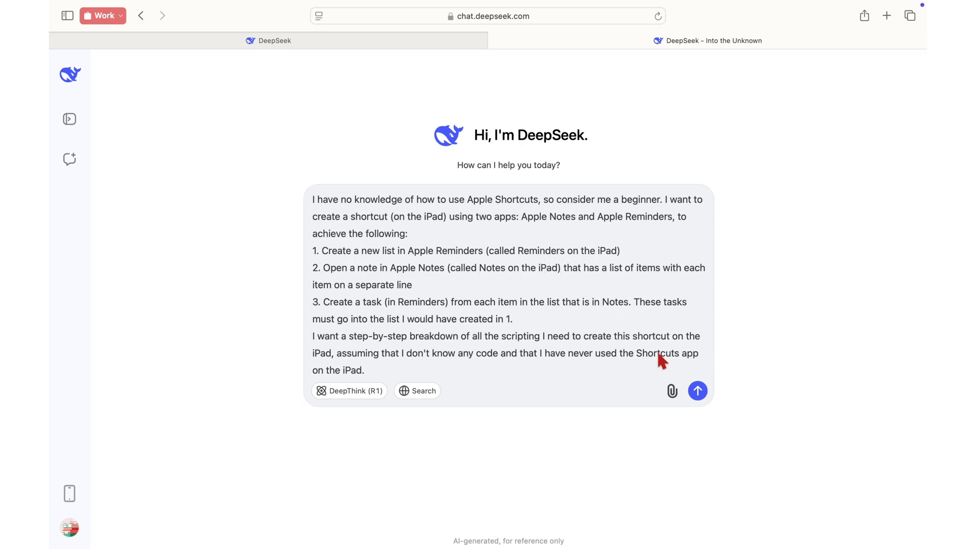
click(698, 391)
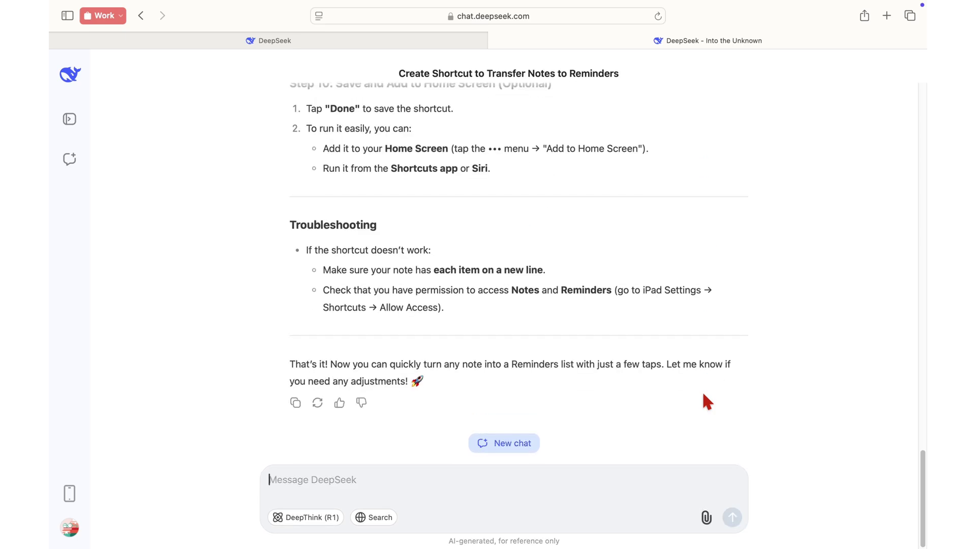
scroll(703, 391, up, 3)
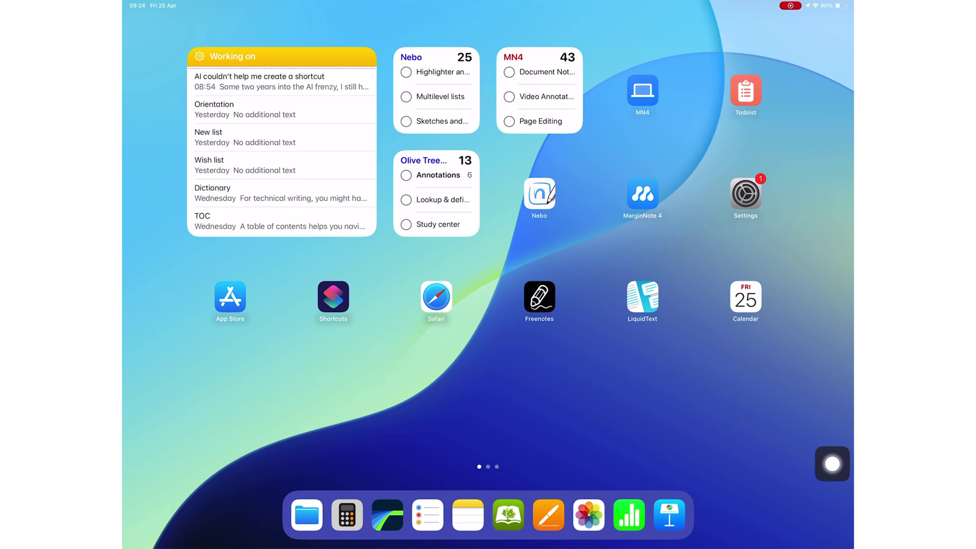
Step: Create a new empty shortcut in Shortcuts and rename it 'Course Plan'
click(333, 297)
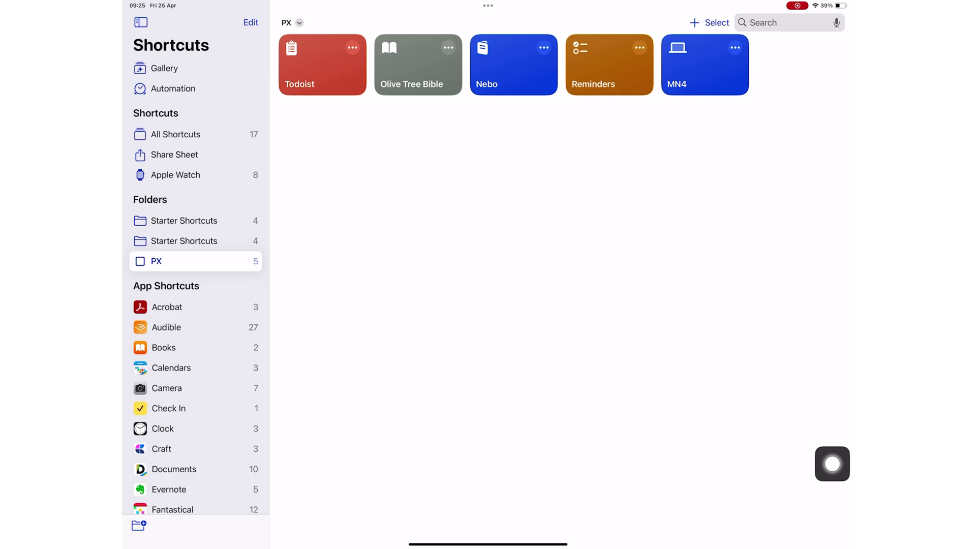
click(694, 22)
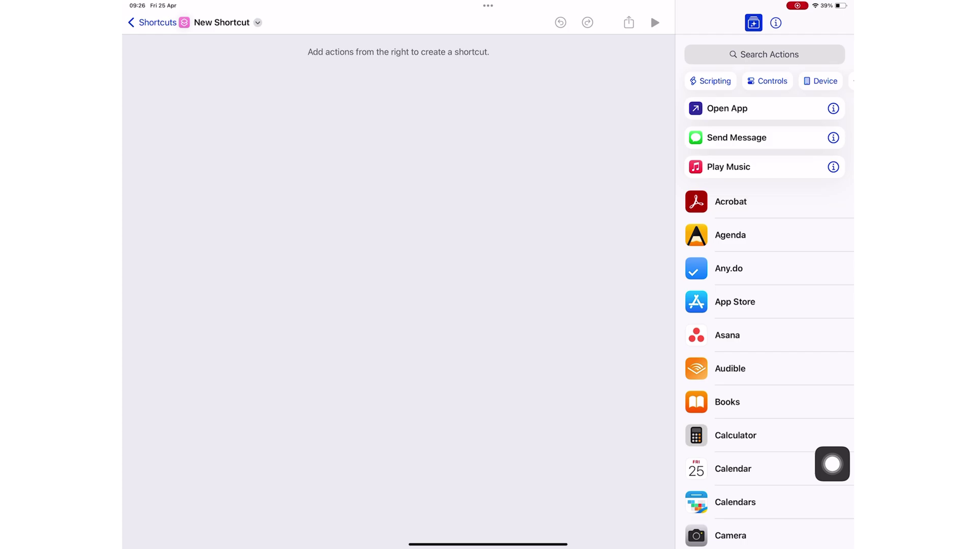
click(257, 23)
click(222, 79)
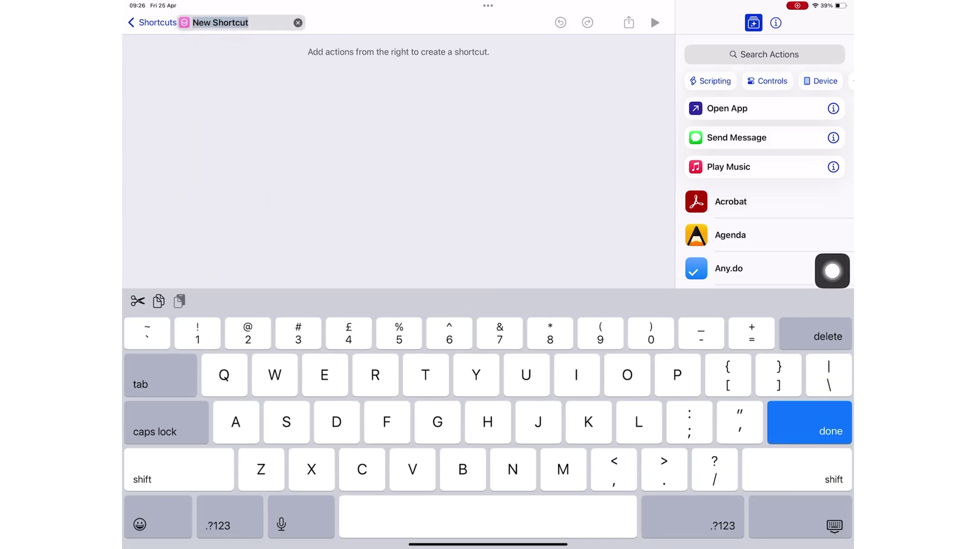
text(Course Pl)
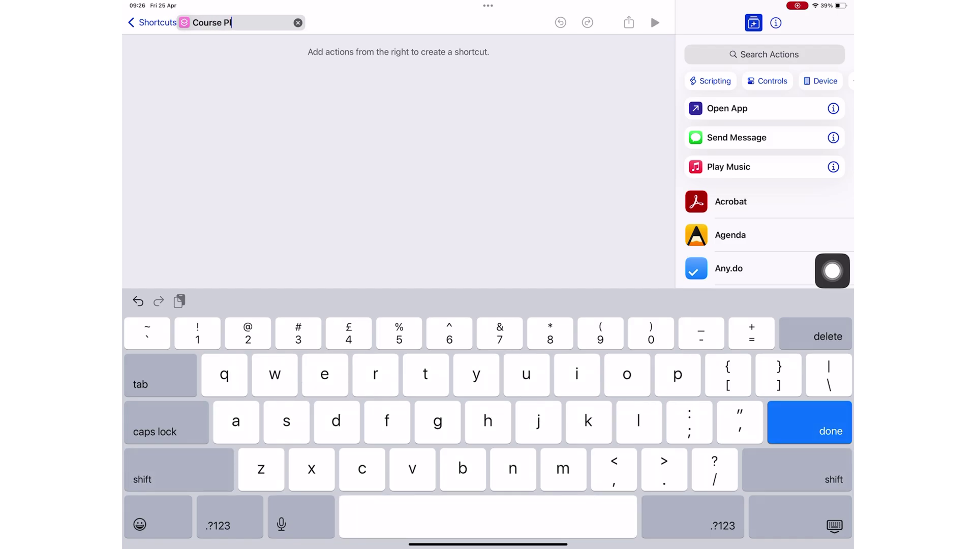
text(an)
click(832, 270)
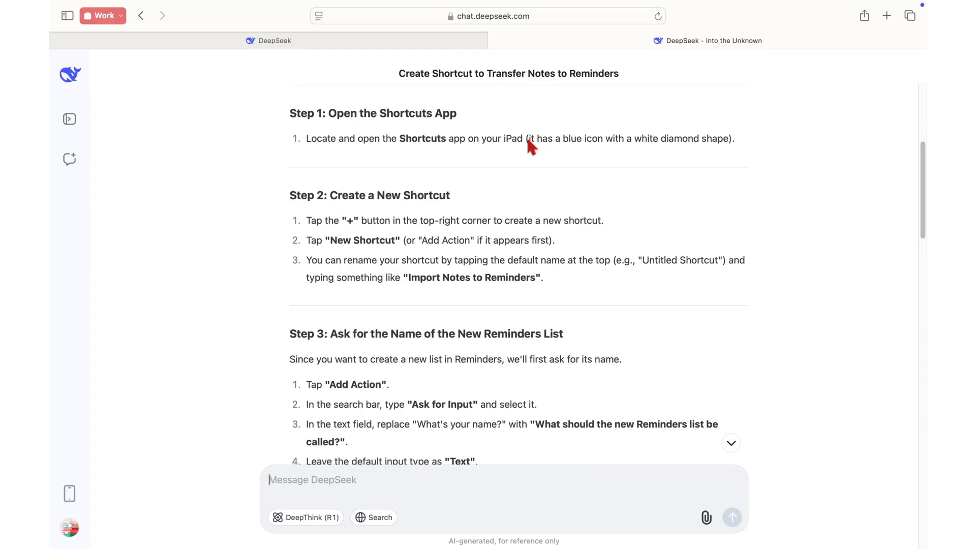
scroll(532, 146, down, 2)
scroll(532, 146, down, 1)
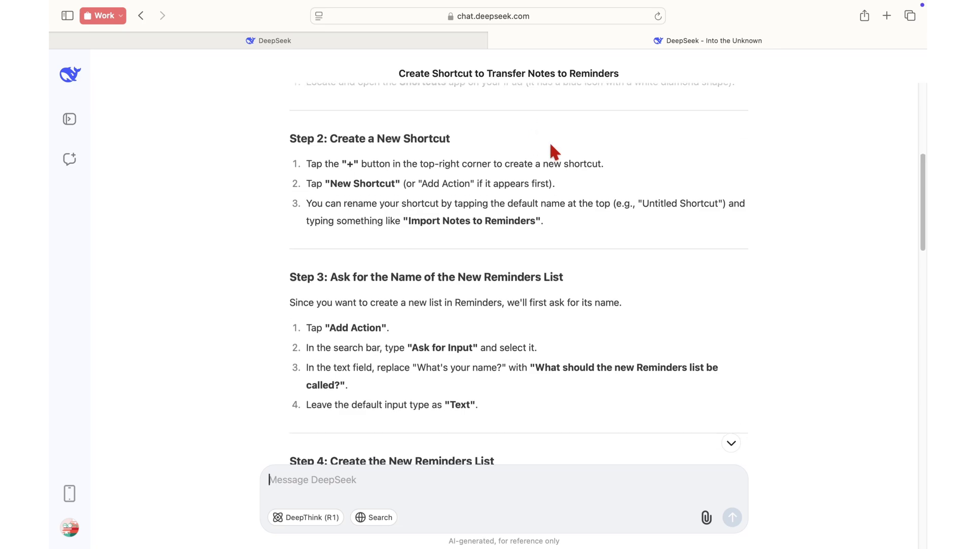
text(Step 3shouldn't we create )
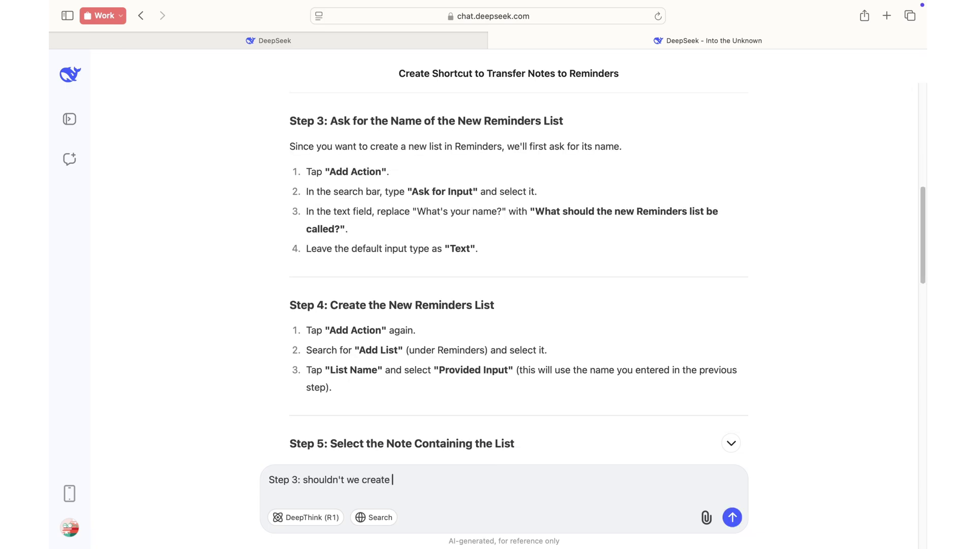
text(the new list instead?)
Step: Send 'Step 3: shouldn't we create the new list instead?' to DeepSeek
key(Return)
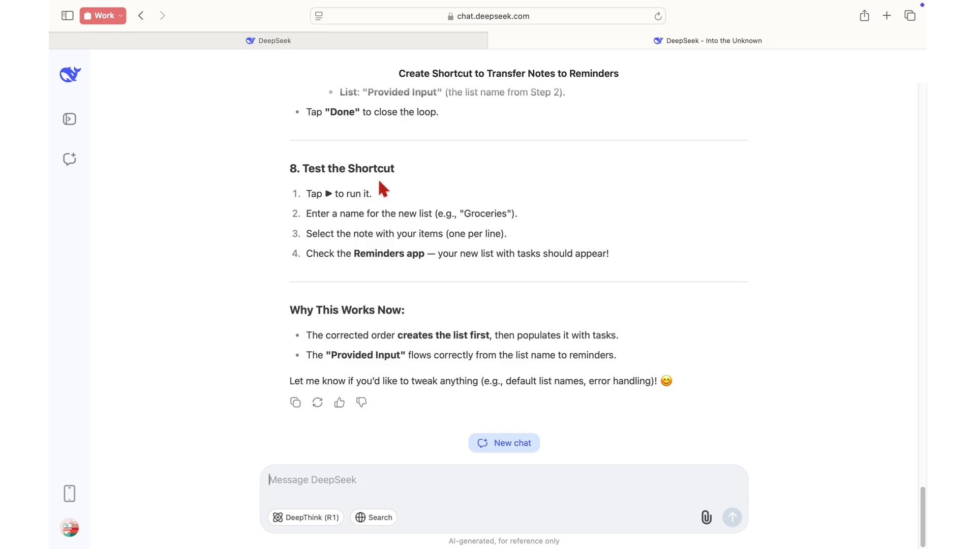
scroll(378, 178, up, 5)
scroll(378, 178, up, 5)
scroll(377, 178, up, 5)
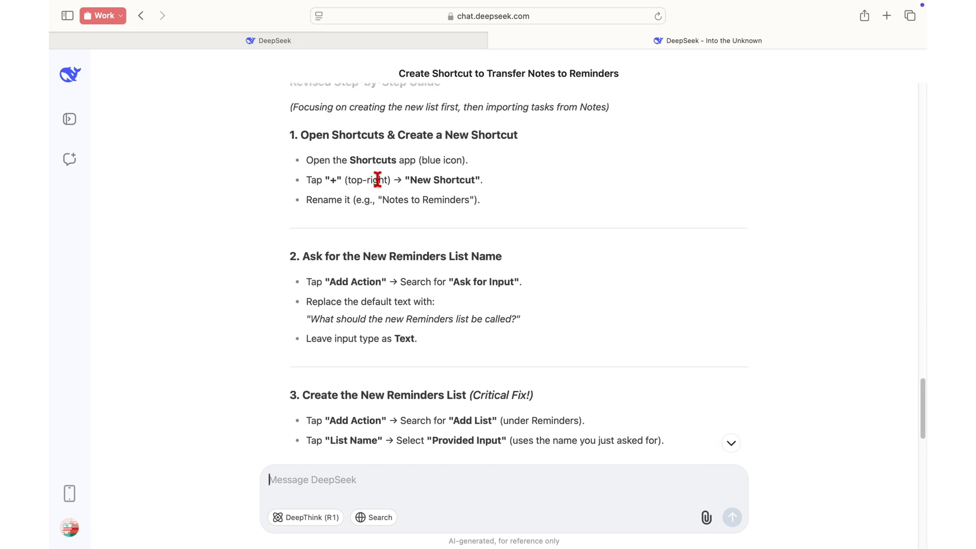
scroll(377, 180, down, 1)
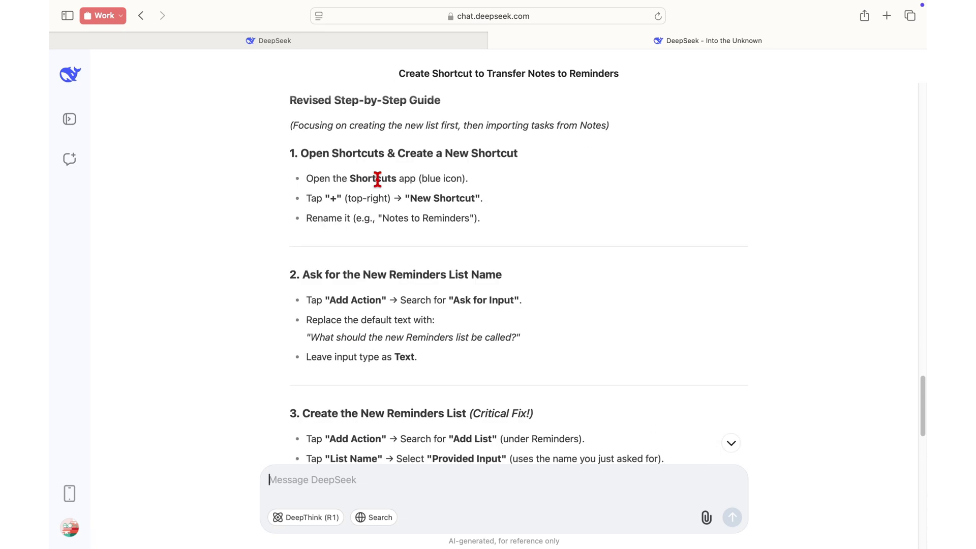
scroll(378, 181, down, 3)
scroll(377, 180, down, 3)
scroll(377, 180, down, 2)
scroll(378, 180, down, 2)
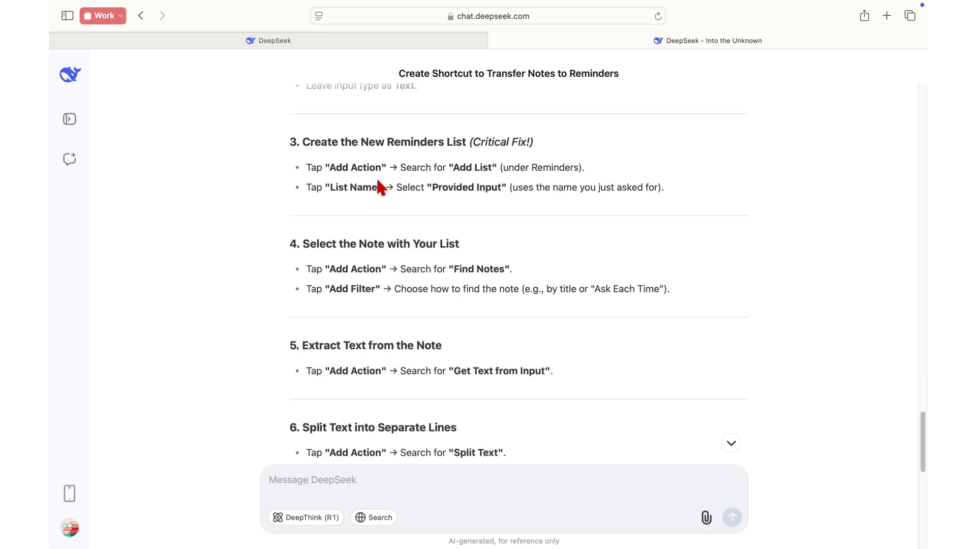
scroll(378, 180, down, 2)
scroll(378, 180, down, 5)
scroll(378, 180, up, 4)
scroll(377, 180, up, 5)
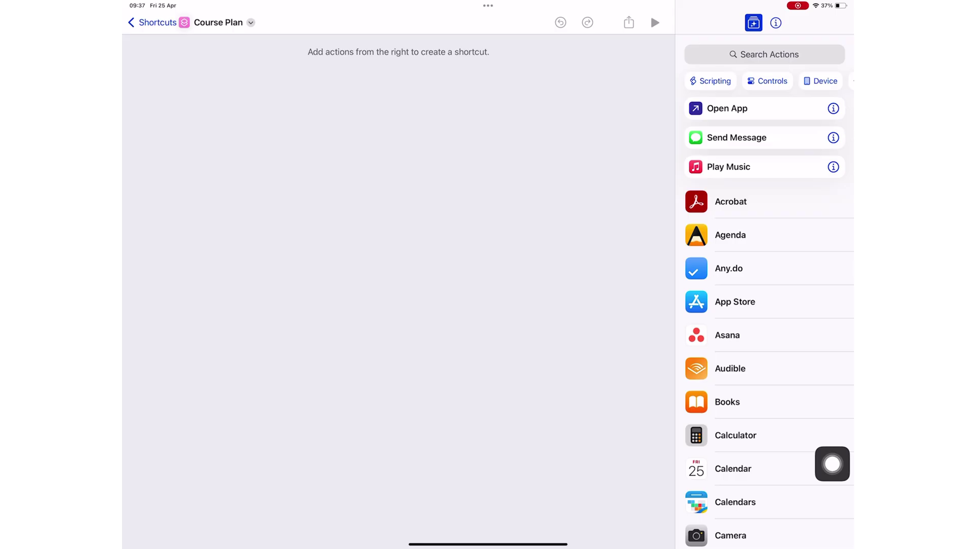
Step: Add a Reminders Create List action with List Name Ask Each Time and parent group Humans
click(736, 333)
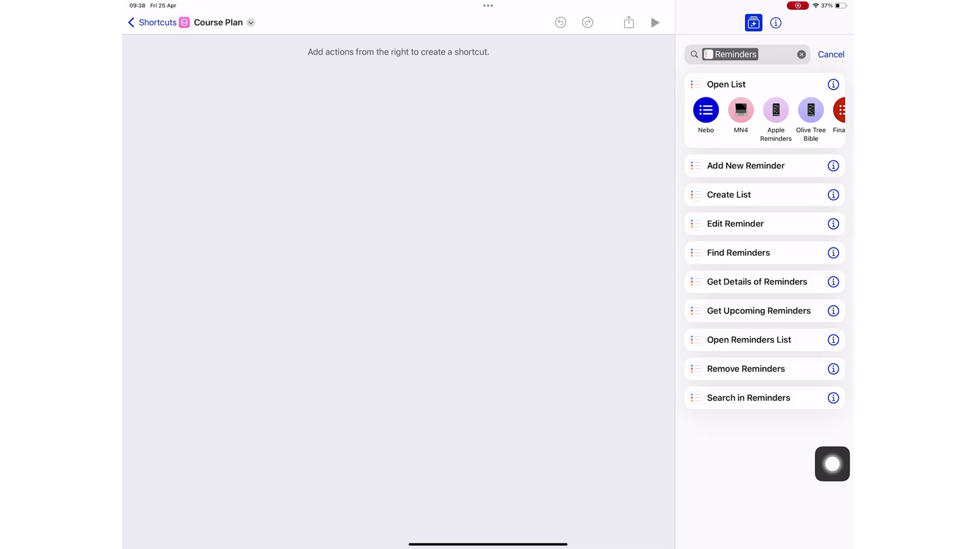
click(729, 194)
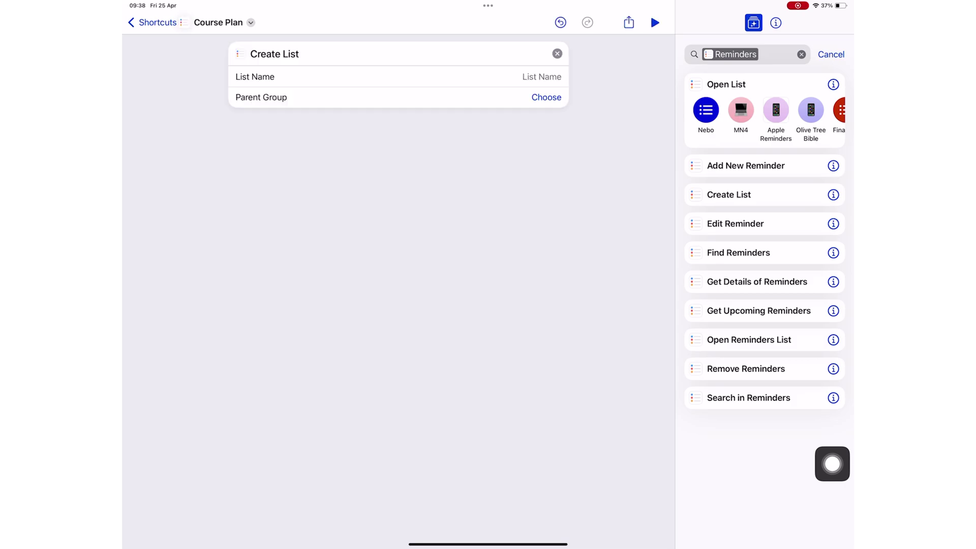
click(542, 77)
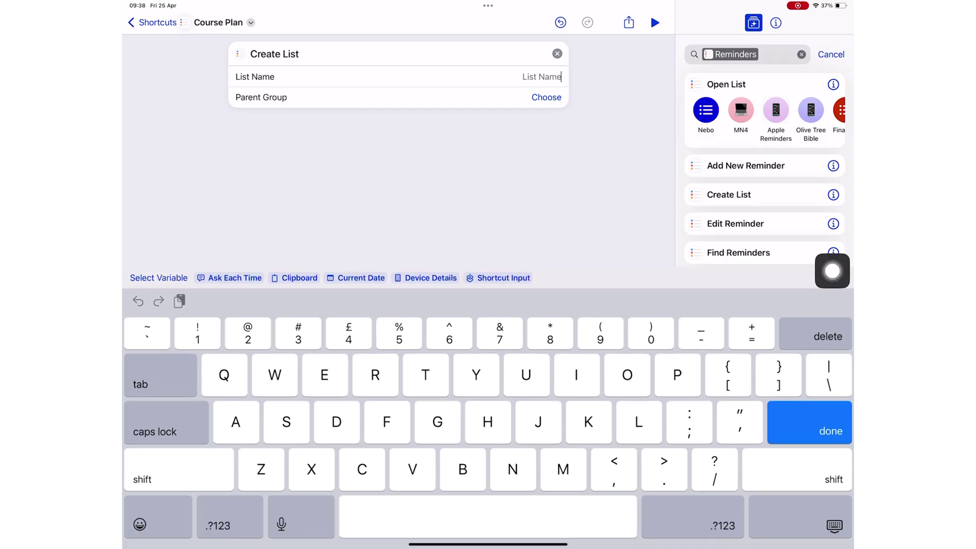
click(234, 279)
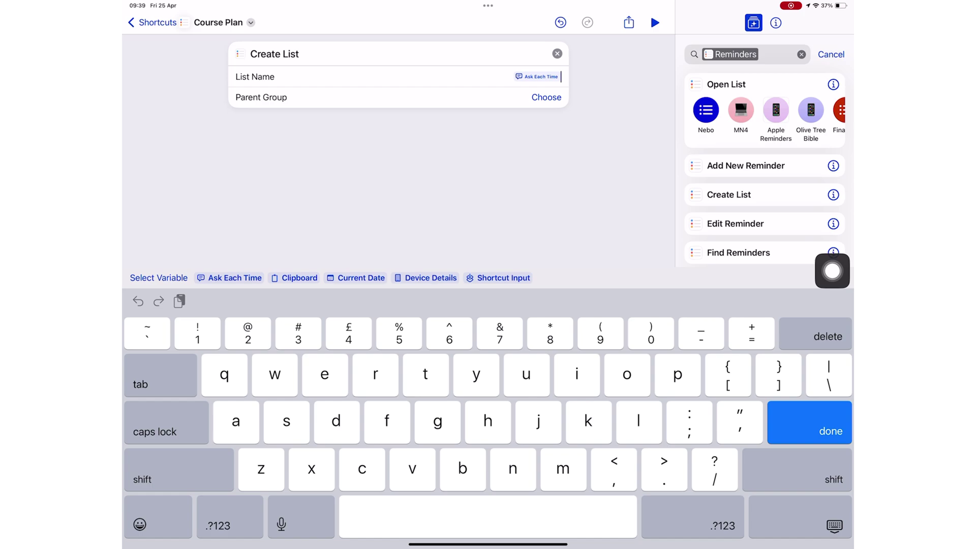
click(546, 97)
click(610, 122)
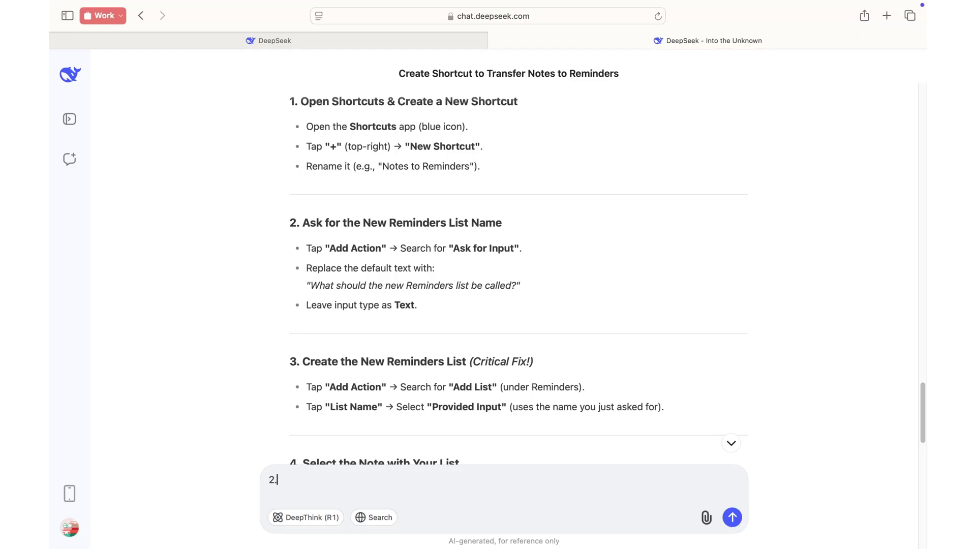
text(2. What action am I adding?)
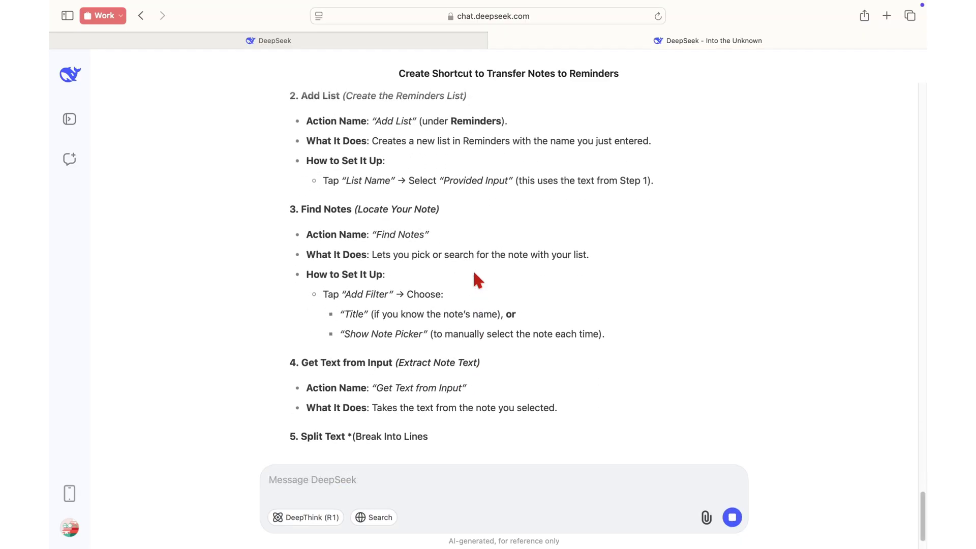
scroll(473, 274, up, 3)
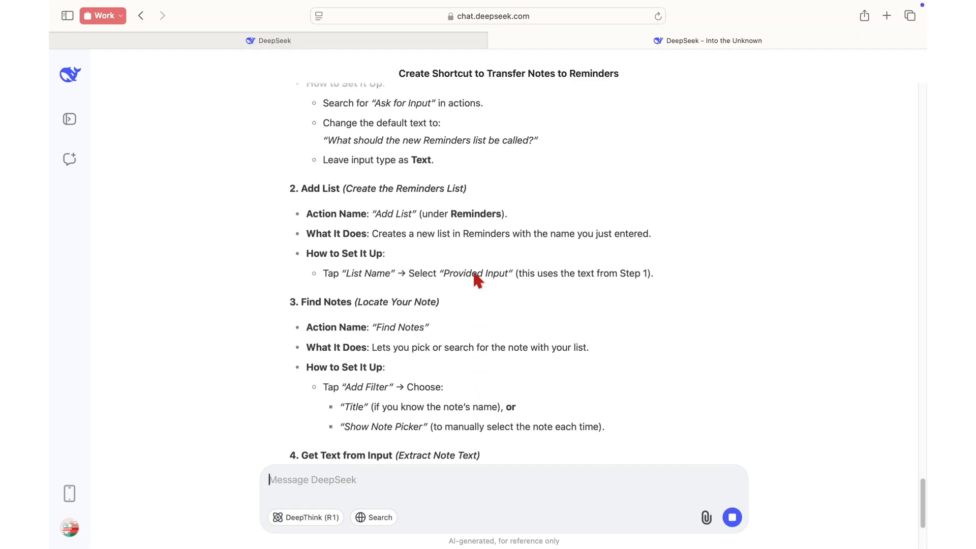
scroll(473, 275, up, 2)
scroll(473, 275, up, 2)
scroll(476, 279, up, 3)
scroll(476, 279, up, 2)
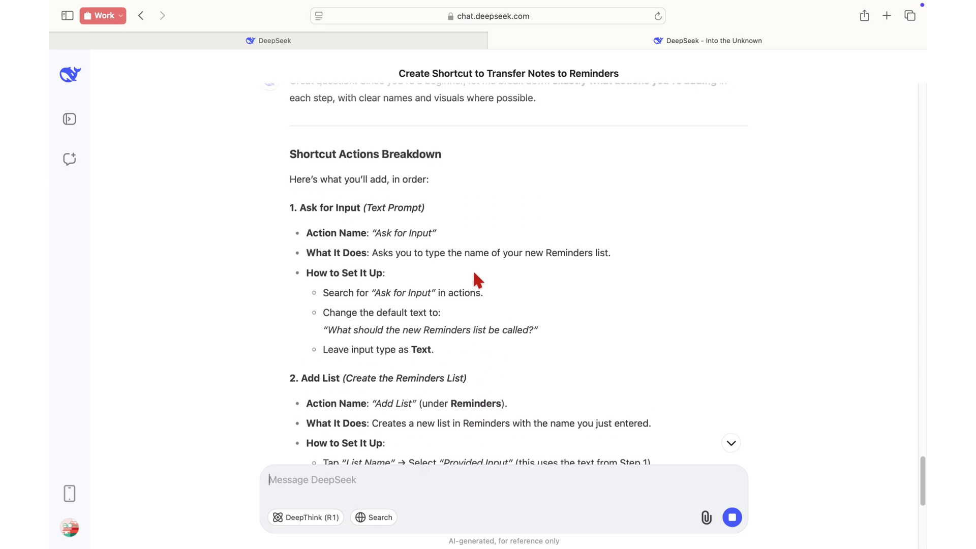
scroll(476, 279, up, 1)
scroll(476, 279, down, 3)
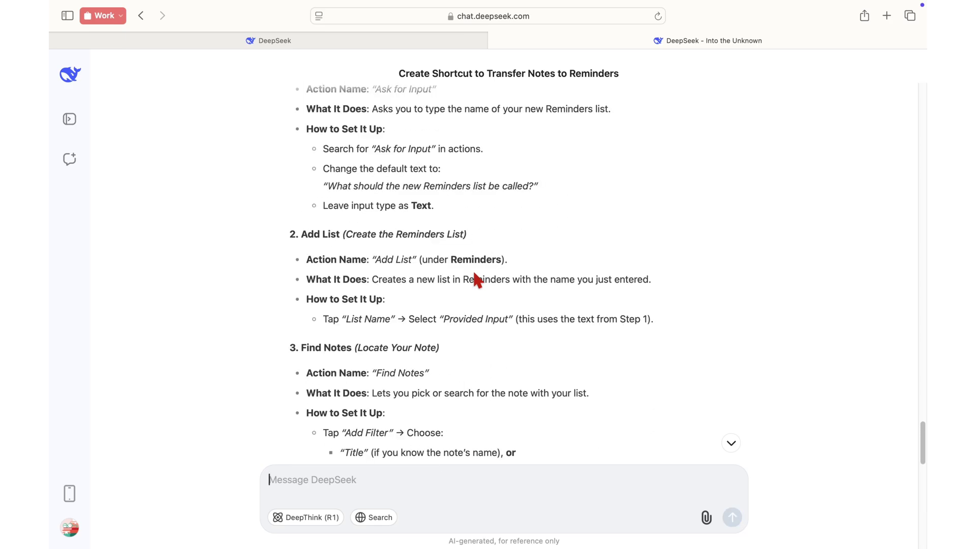
scroll(477, 280, down, 2)
scroll(450, 272, down, 2)
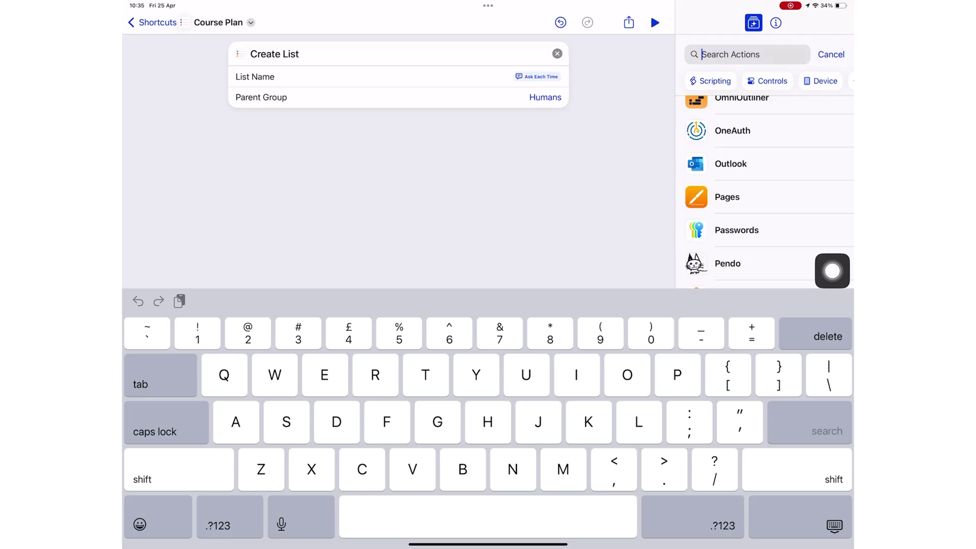
text(Notes)
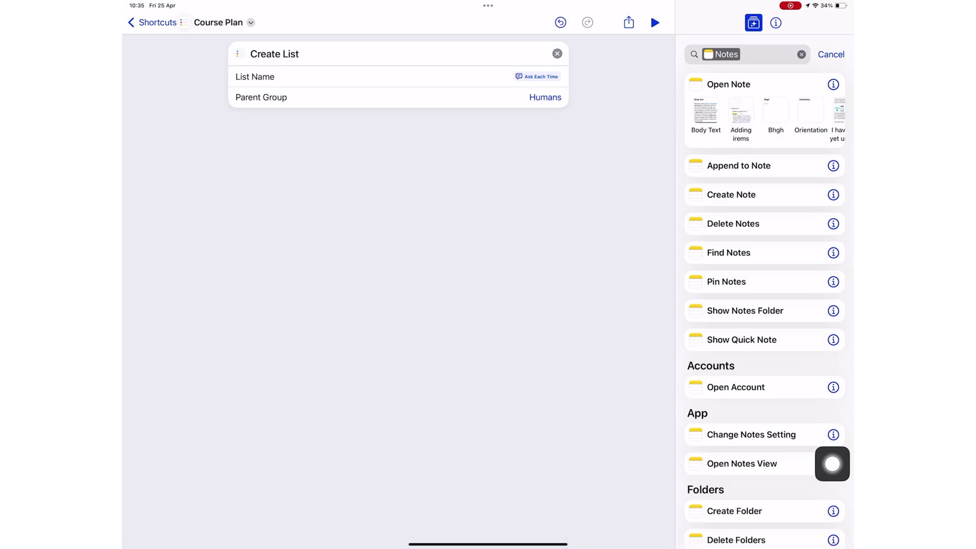
Step: Add Find Notes below Create List, sorted by creation date, newest first
click(728, 252)
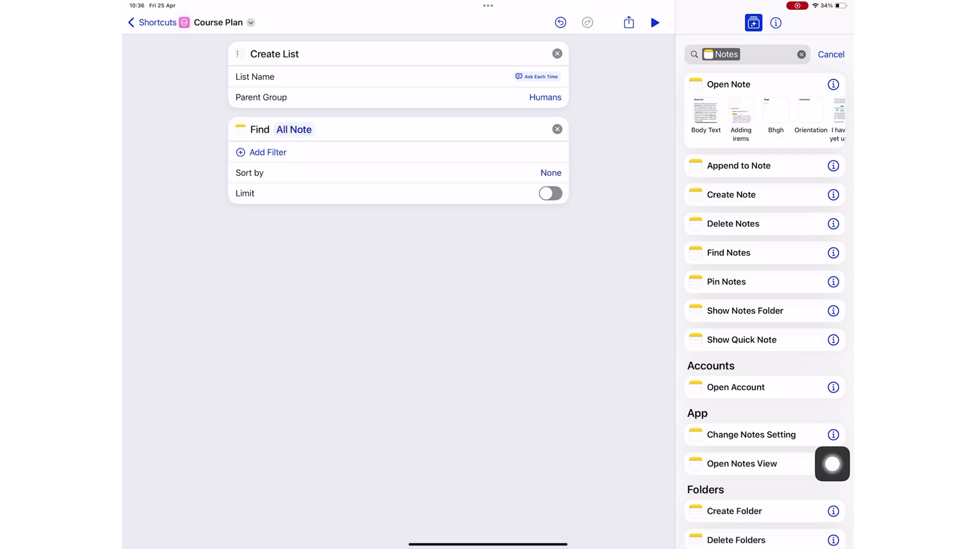
click(552, 172)
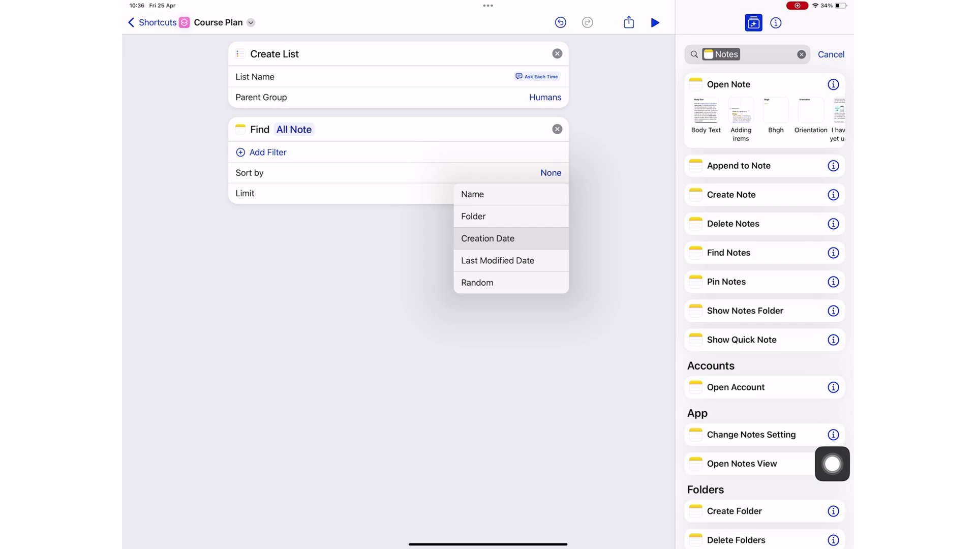
click(488, 238)
click(540, 192)
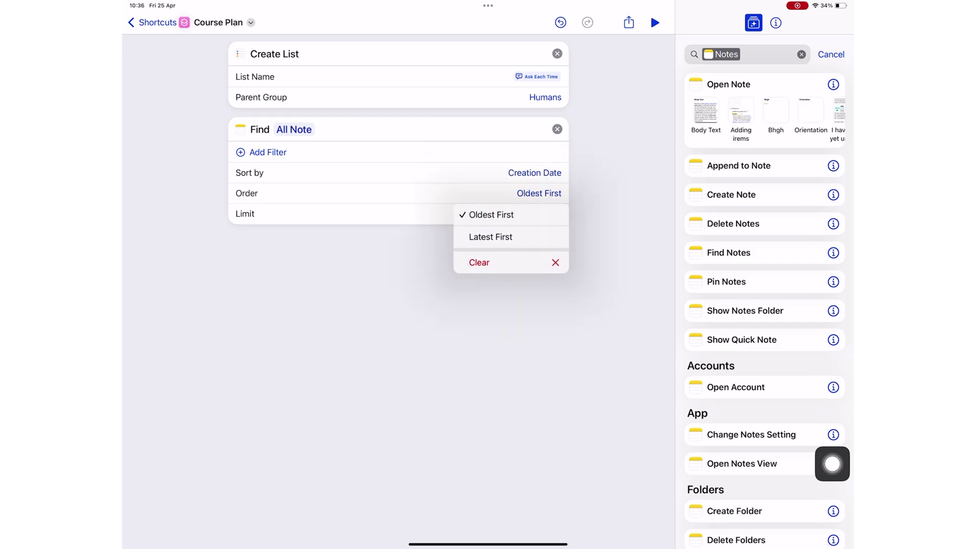
click(505, 235)
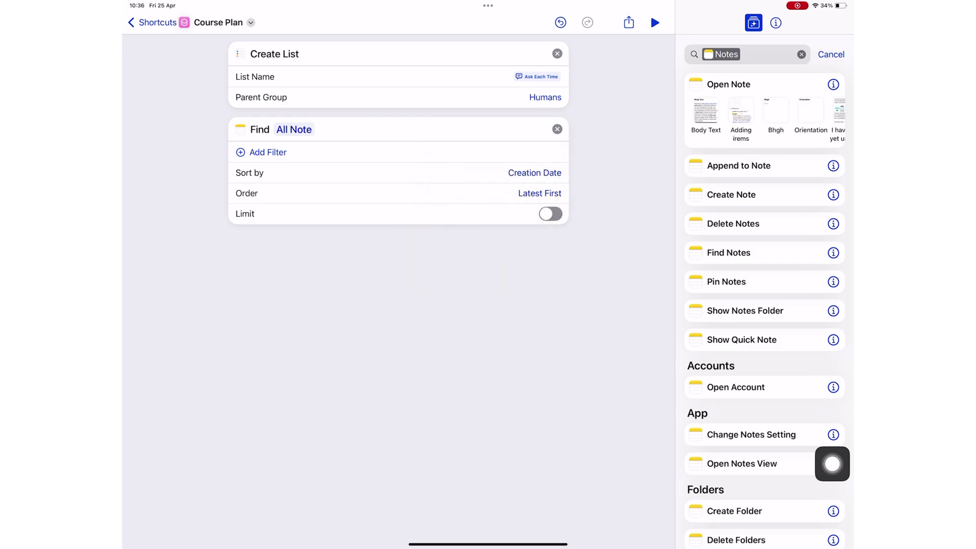
Step: Filter the found notes to those in the Apps folder
click(263, 152)
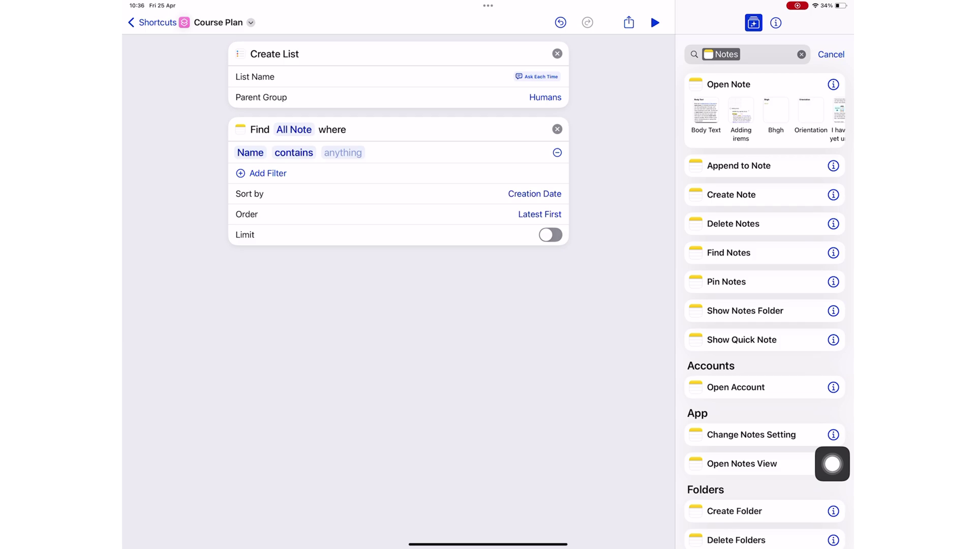
click(251, 153)
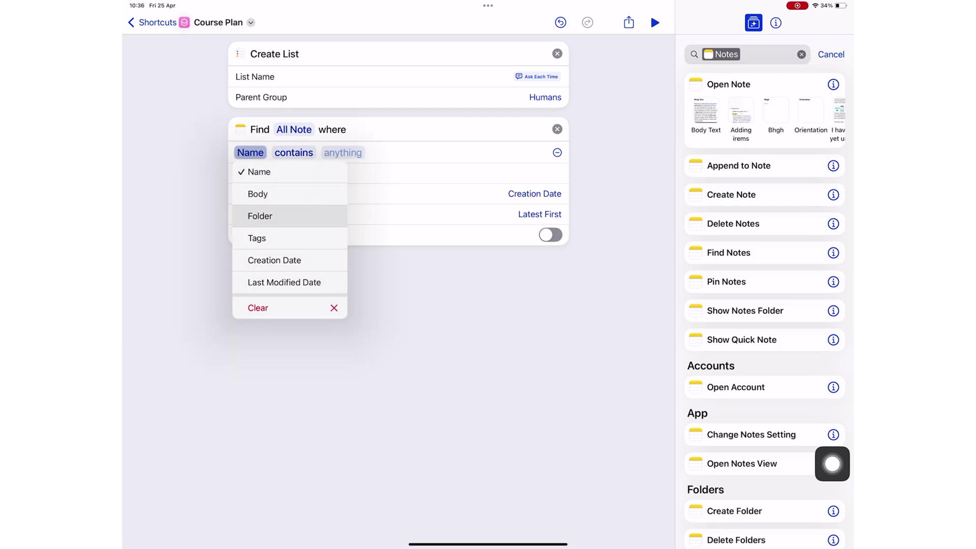
click(260, 216)
click(295, 153)
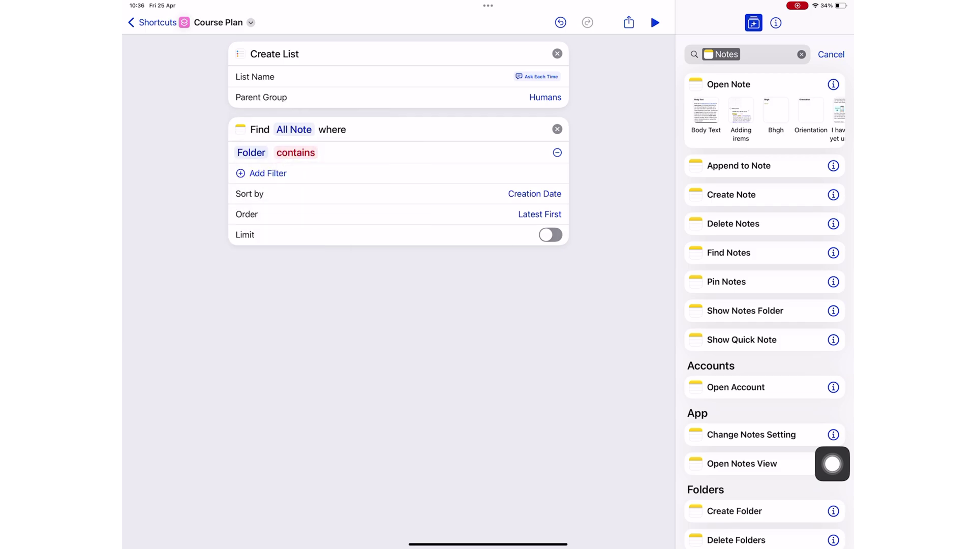
click(296, 152)
click(259, 170)
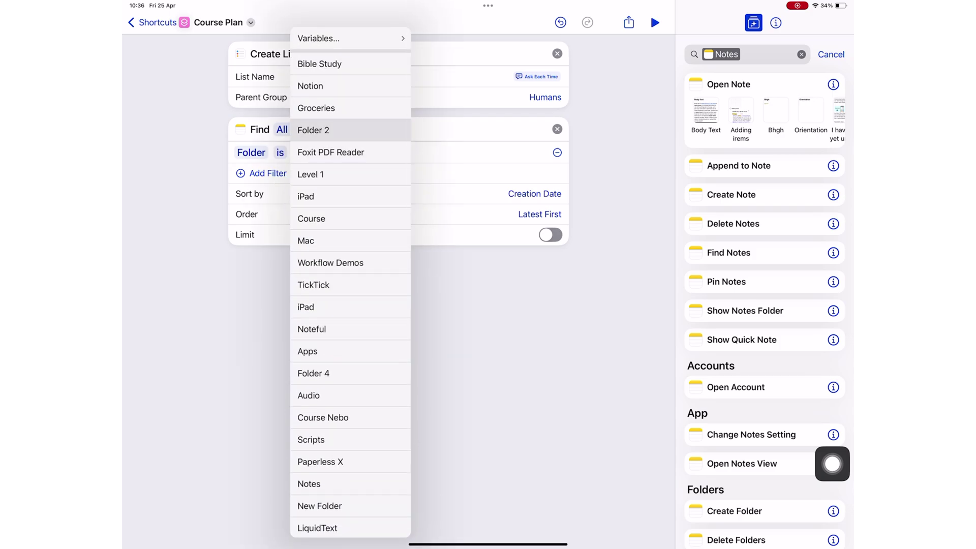
click(308, 351)
Step: Add a second filter: Name contains a Text value asked each run
click(268, 174)
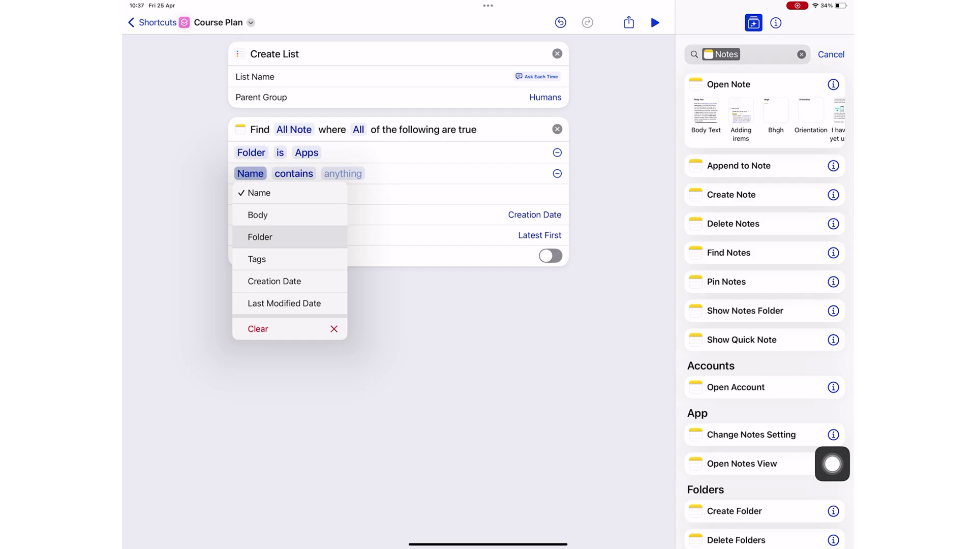
click(258, 192)
click(343, 173)
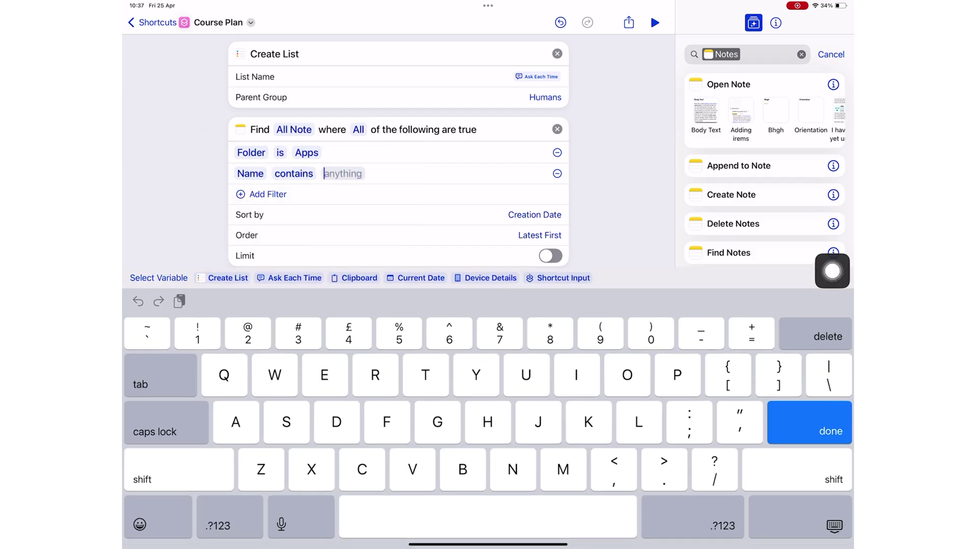
click(295, 279)
click(832, 271)
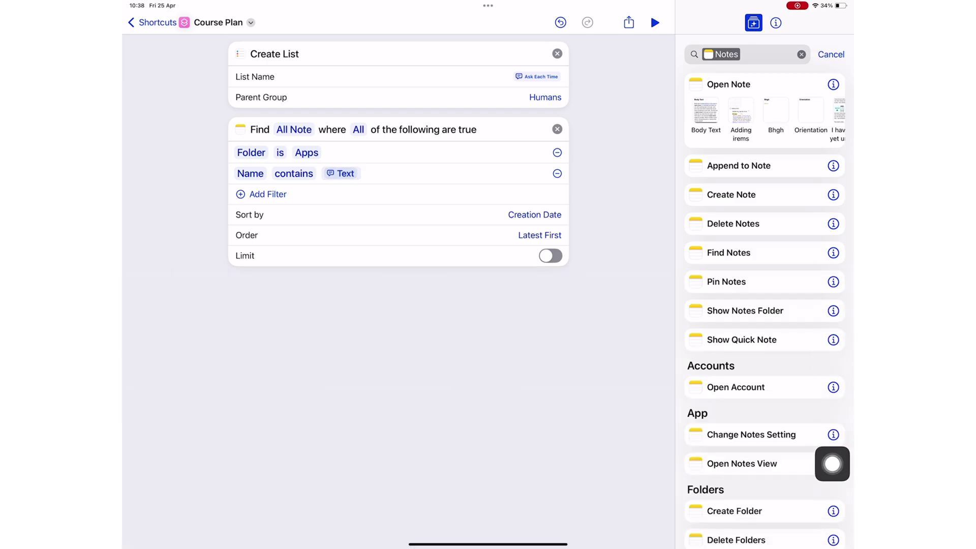
scroll(832, 463, down, 5)
scroll(832, 464, up, 5)
Step: Add the Get Text from Input and Split Text actions after the note search
click(801, 55)
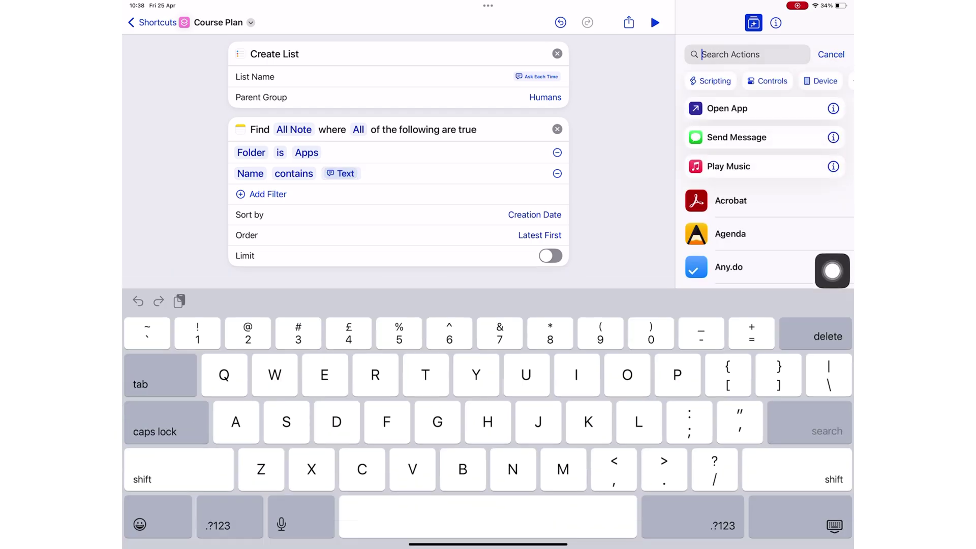
text(Get t)
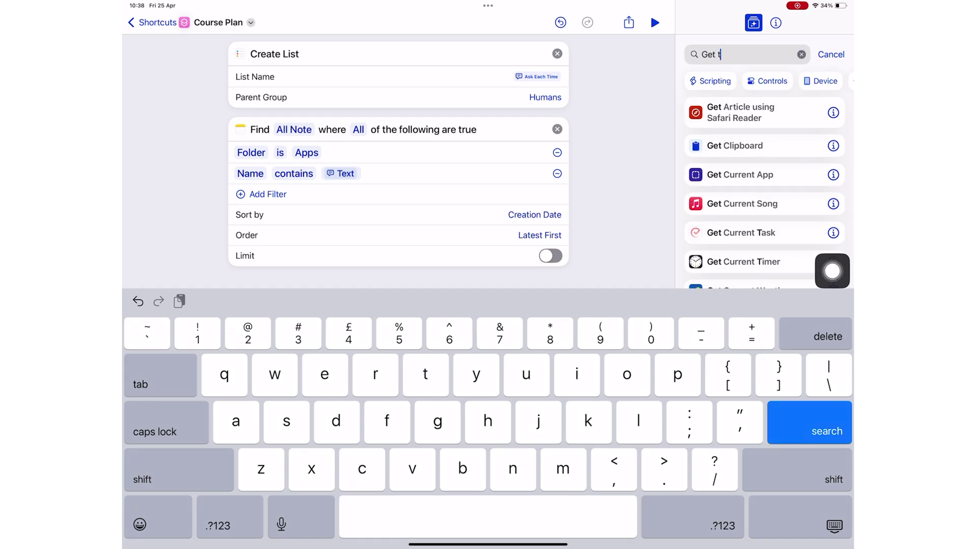
text(ext)
click(828, 431)
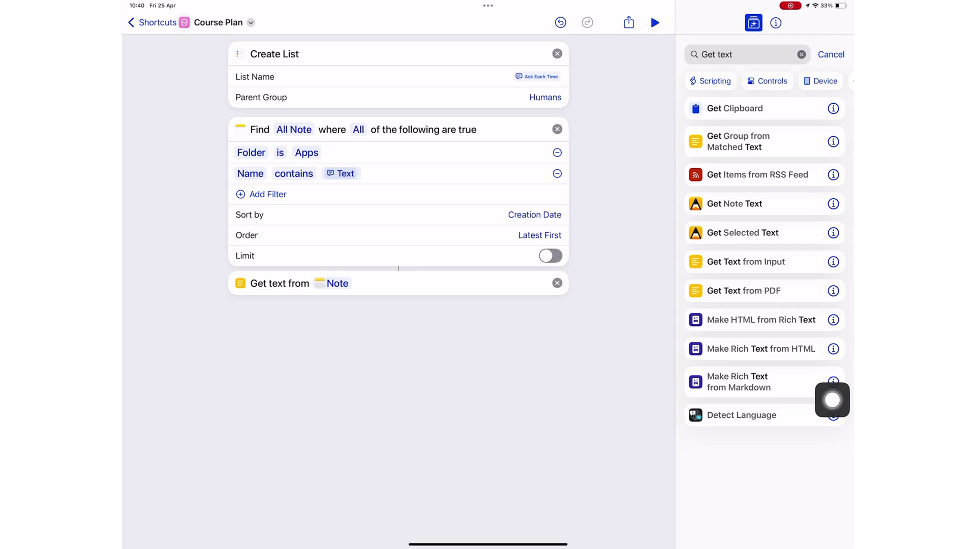
click(801, 55)
text(Spli)
click(827, 431)
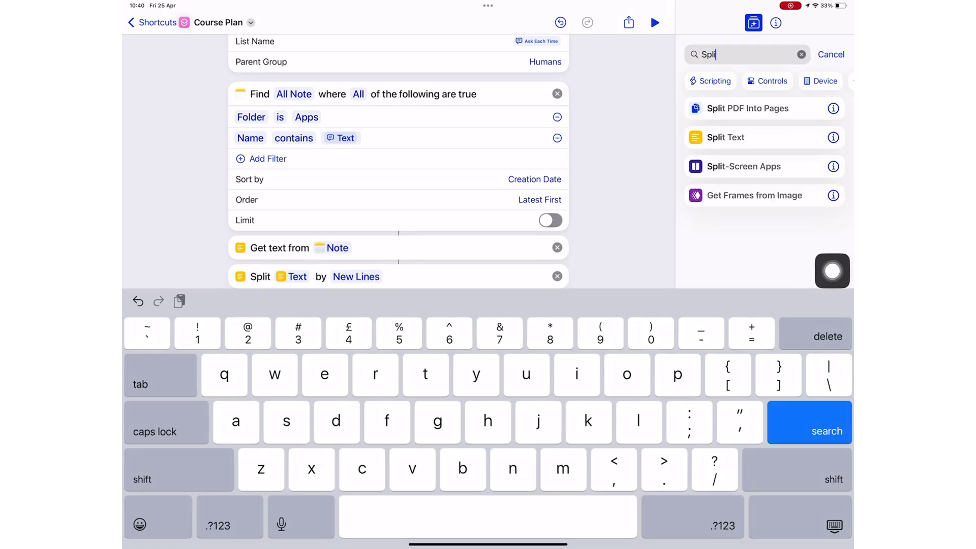
key(Escape)
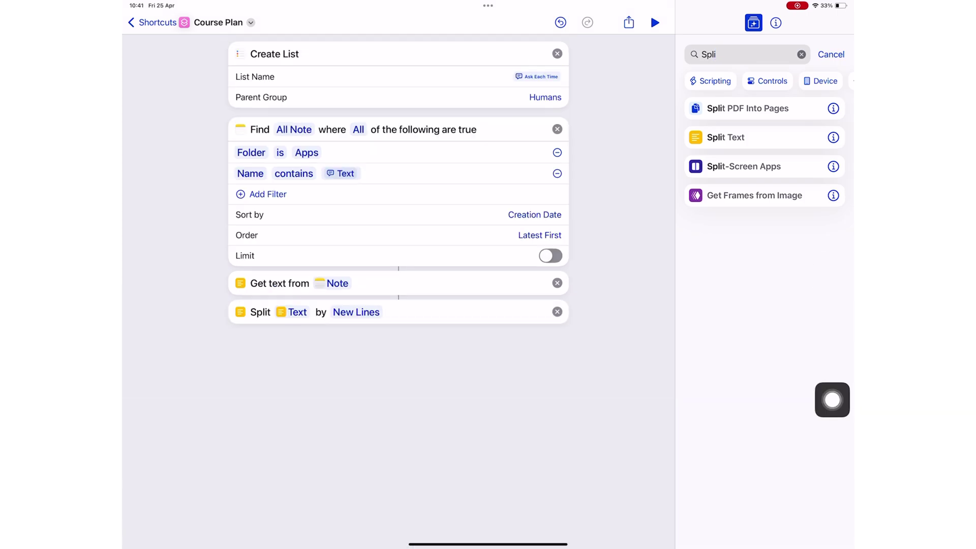
Step: Check the Split Text step's Text variable name and its available types
click(297, 312)
scroll(291, 229, down, 1)
scroll(290, 229, up, 1)
click(359, 192)
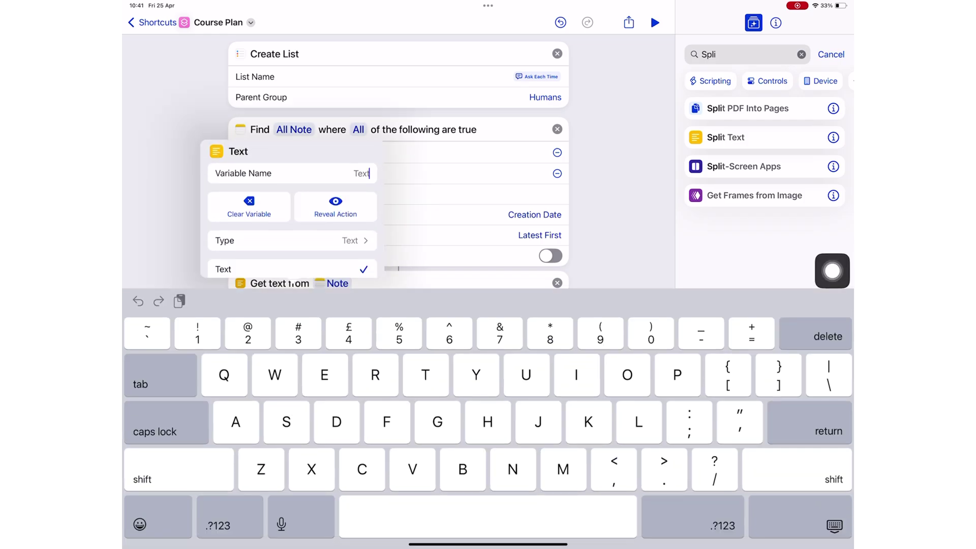
click(292, 240)
scroll(290, 229, down, 3)
scroll(290, 228, down, 3)
scroll(290, 230, up, 5)
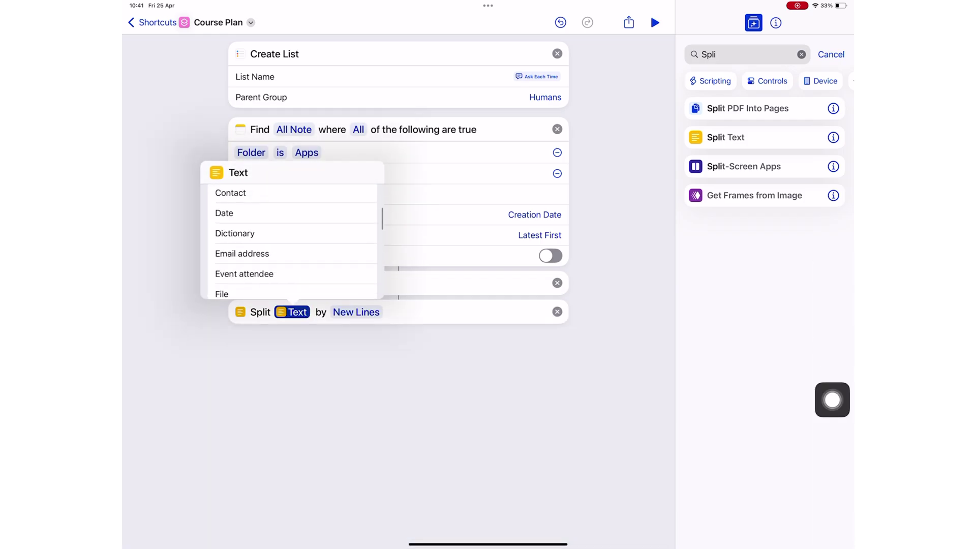
click(458, 381)
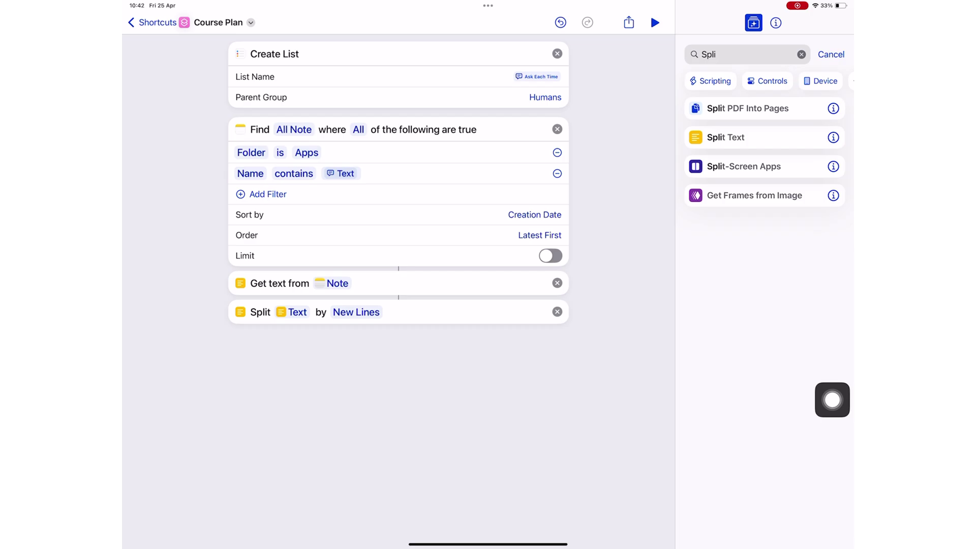
click(802, 55)
text(Repea)
Step: Add Repeat with Each and an Add New Reminder step, moved inside the loop
click(742, 137)
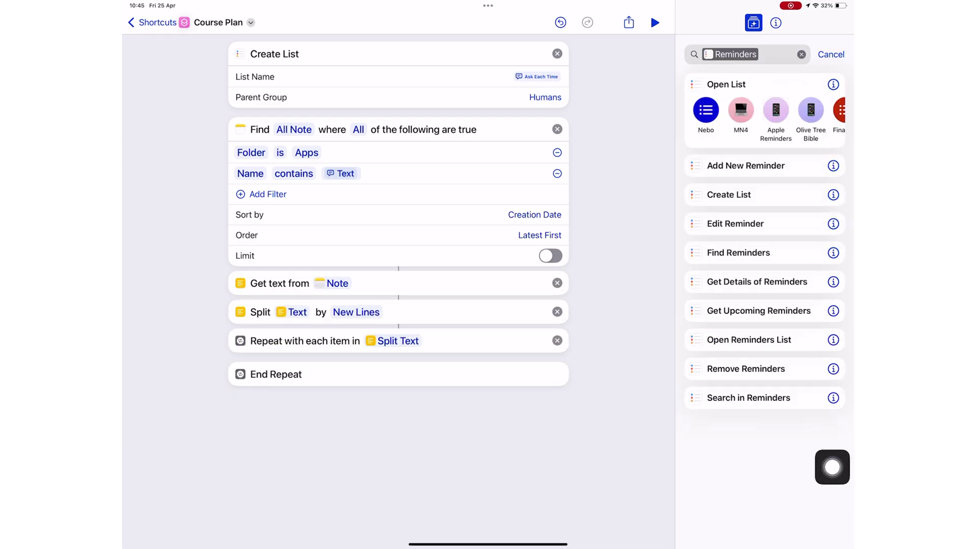
click(746, 165)
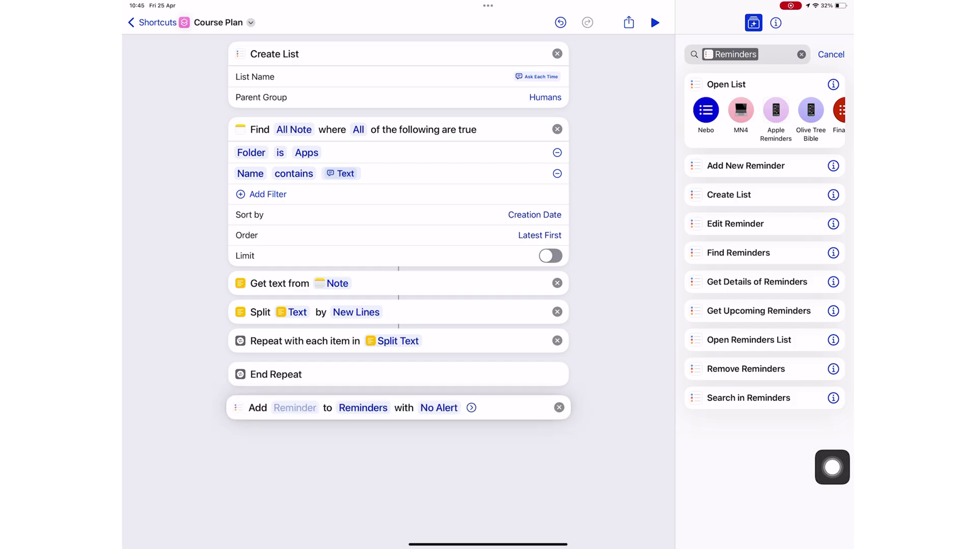
drag(238, 408, 247, 374)
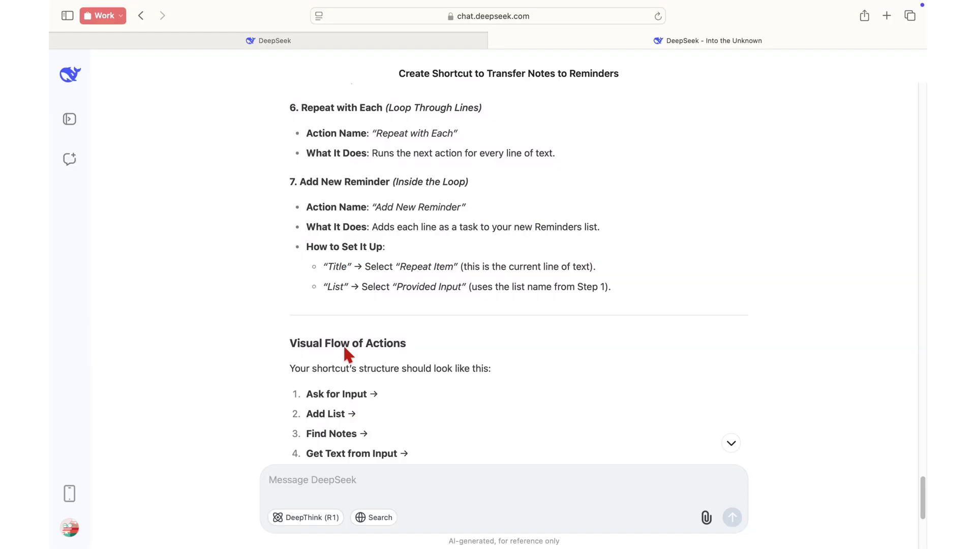
text(for number 7, do I add the s)
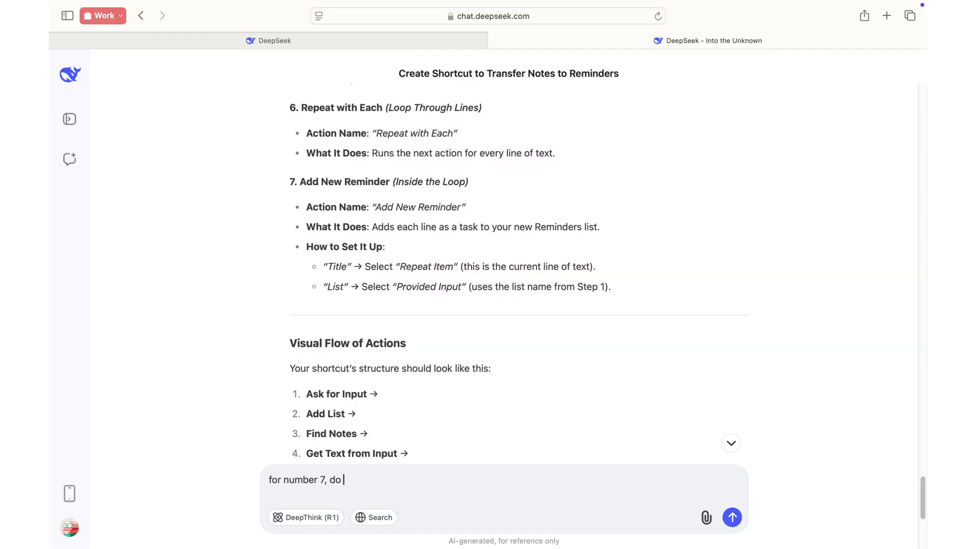
text(plit Text or )
text(each)
Step: Ask DeepSeek whether step 7 should add Split Text or plain text
key(BackSpace)
key(BackSpace)
key(BackSpace)
text(just text?)
key(Return)
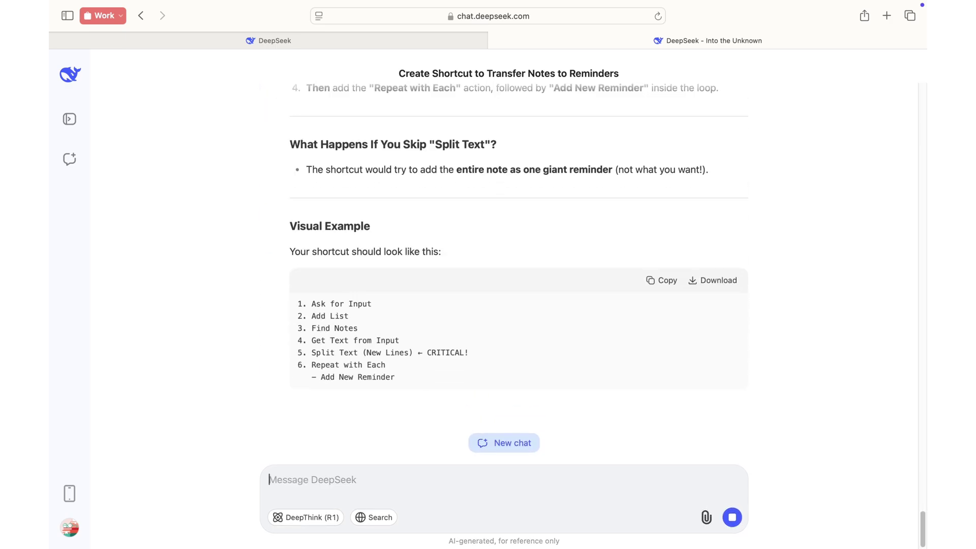
Step: Make Split Text the reminder title, then try and undo the Shortcut Input list
click(305, 373)
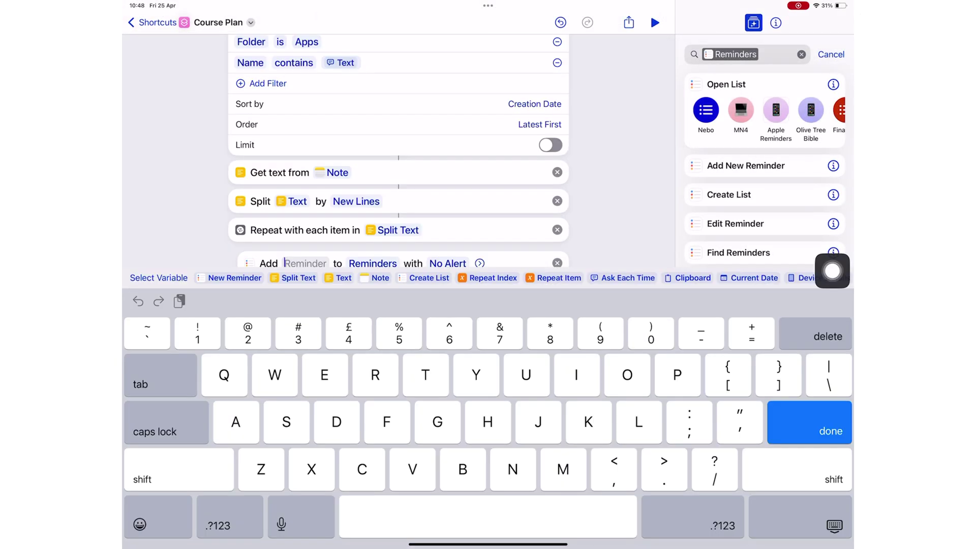
click(298, 277)
click(385, 259)
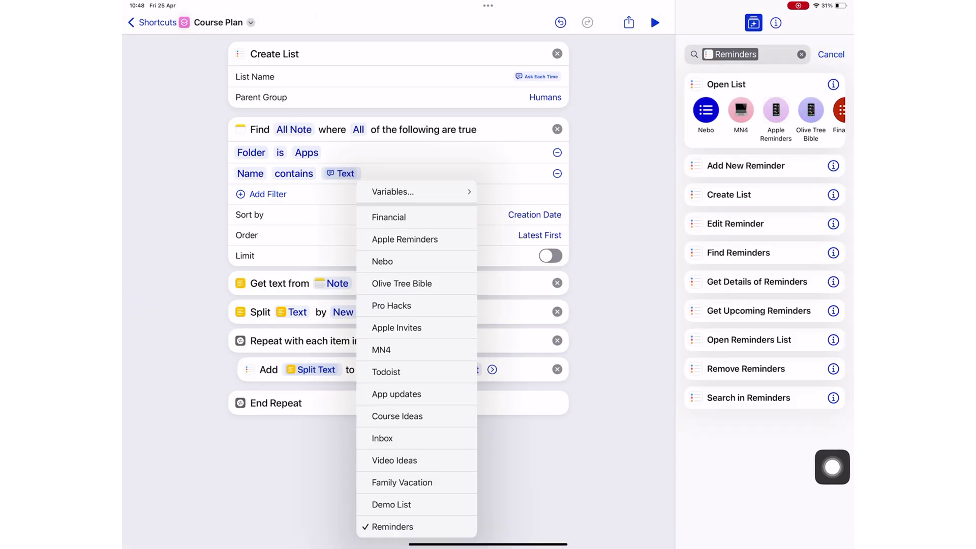
click(392, 191)
click(508, 236)
click(404, 432)
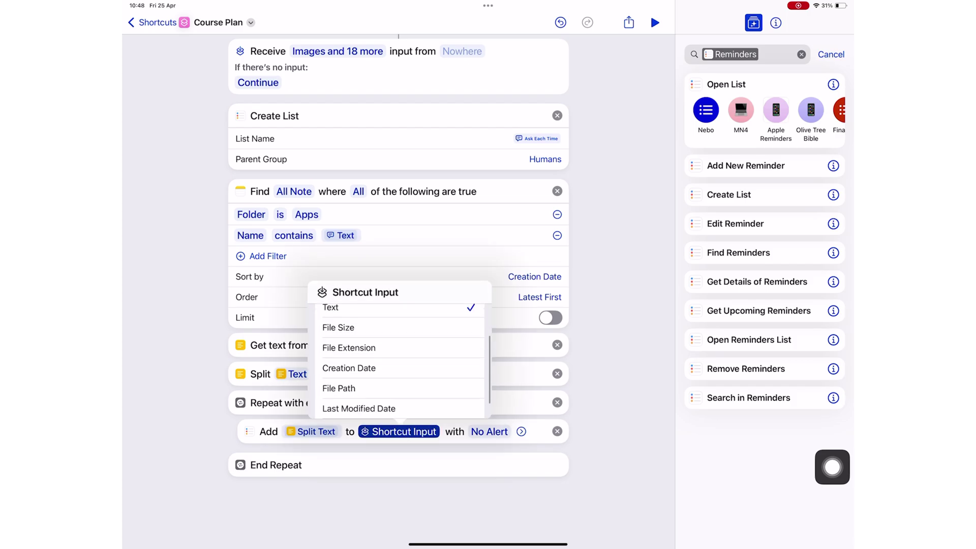
scroll(399, 343, up, 2)
Step: Set the reminder's target list to the newly created list variable
click(344, 288)
click(386, 370)
click(393, 22)
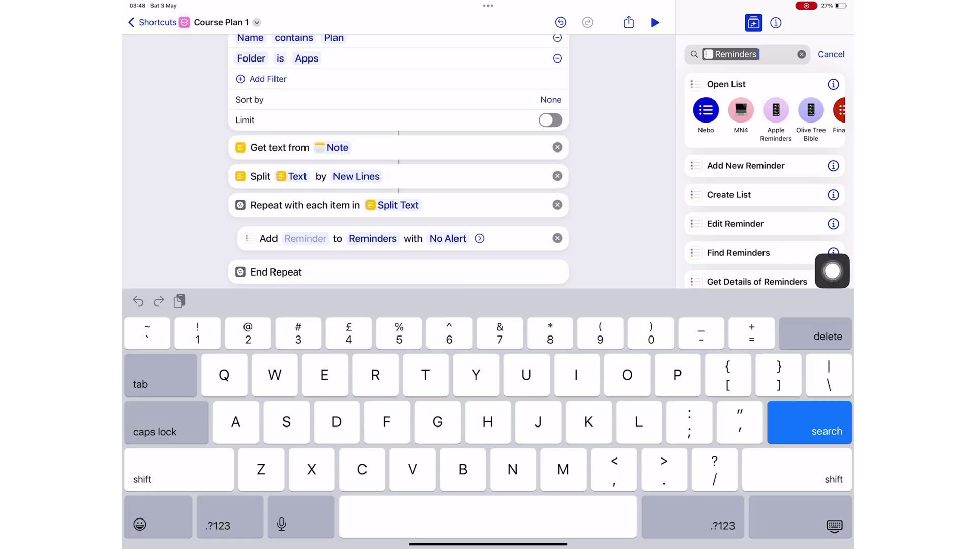
key(Tab)
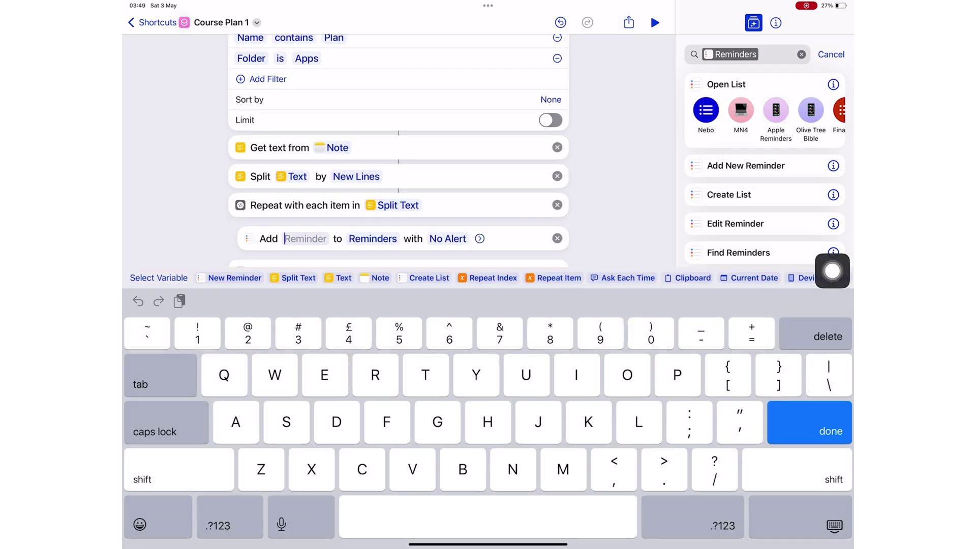
click(234, 278)
click(481, 239)
click(373, 353)
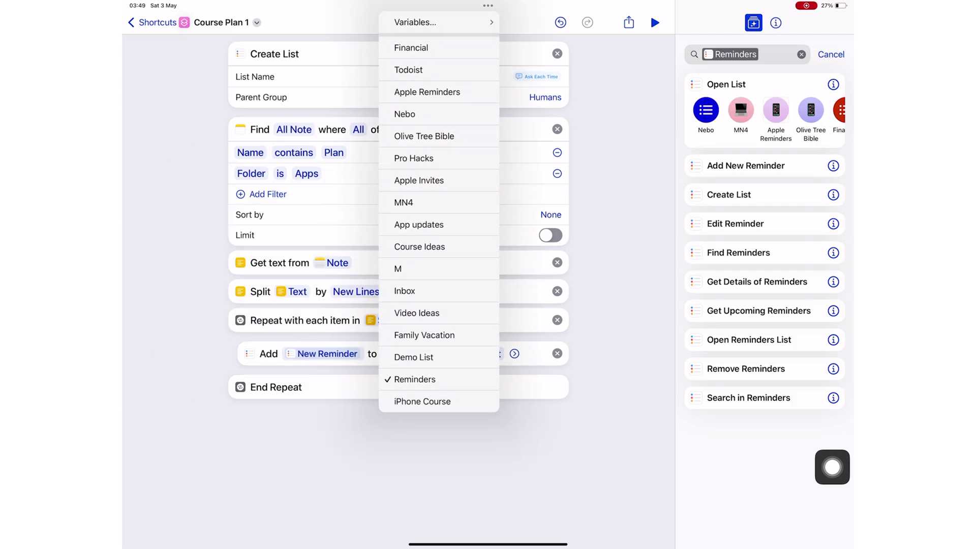
click(435, 22)
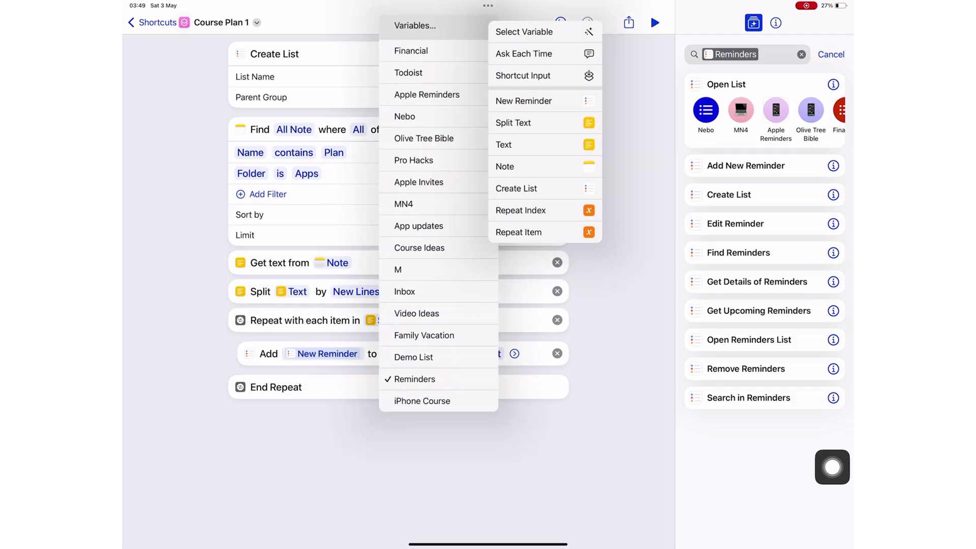
click(516, 188)
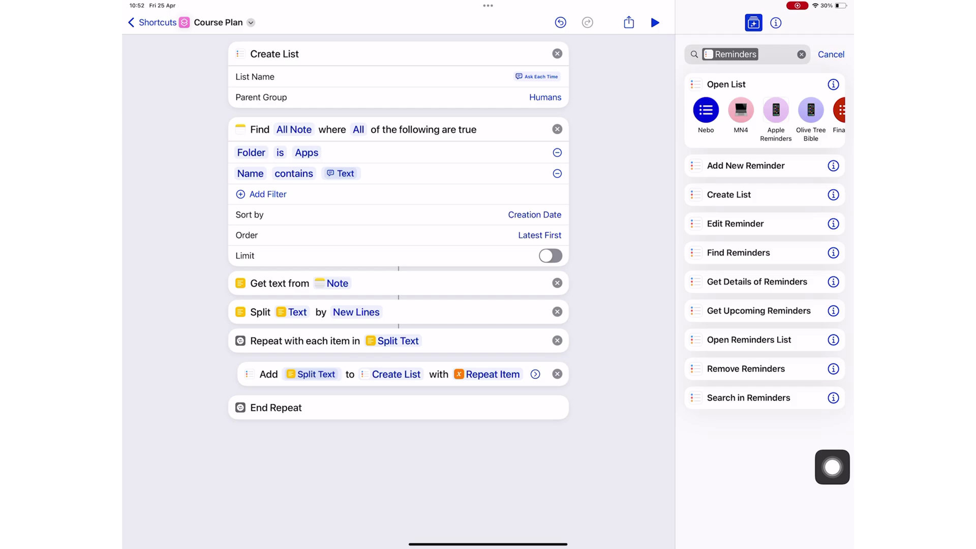
Step: Test-run Course Plan with the list name Trial plan
click(655, 22)
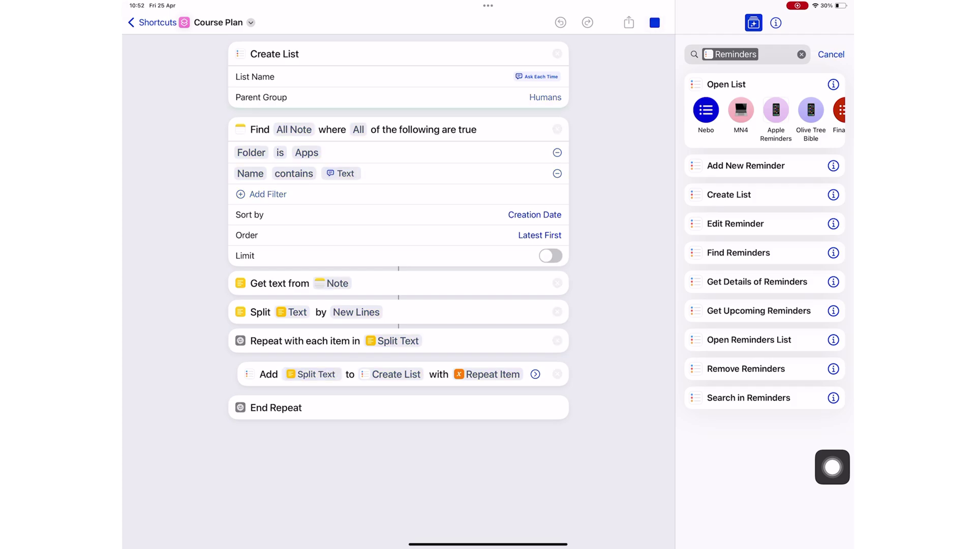
text(Trial plan)
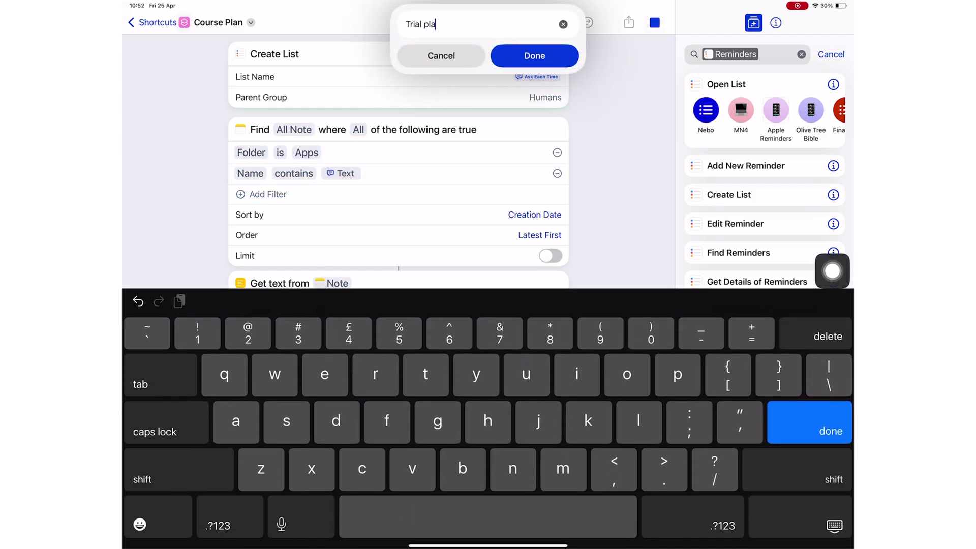
key(Return)
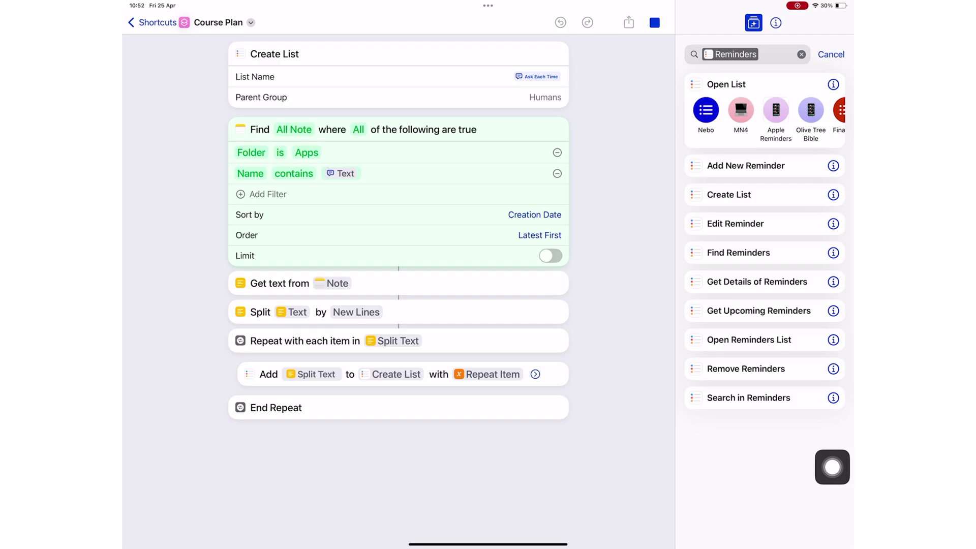
text(What does it c)
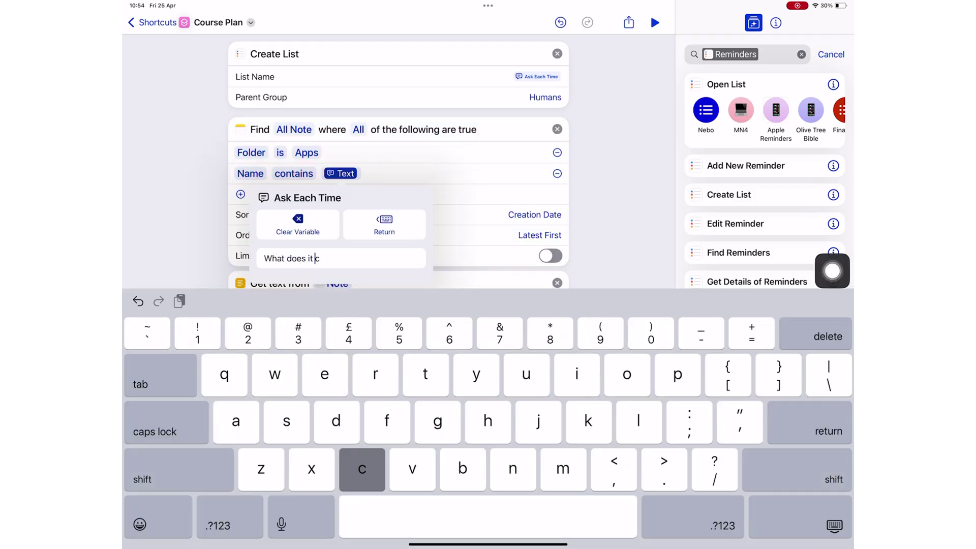
text(ontain?)
key(Return)
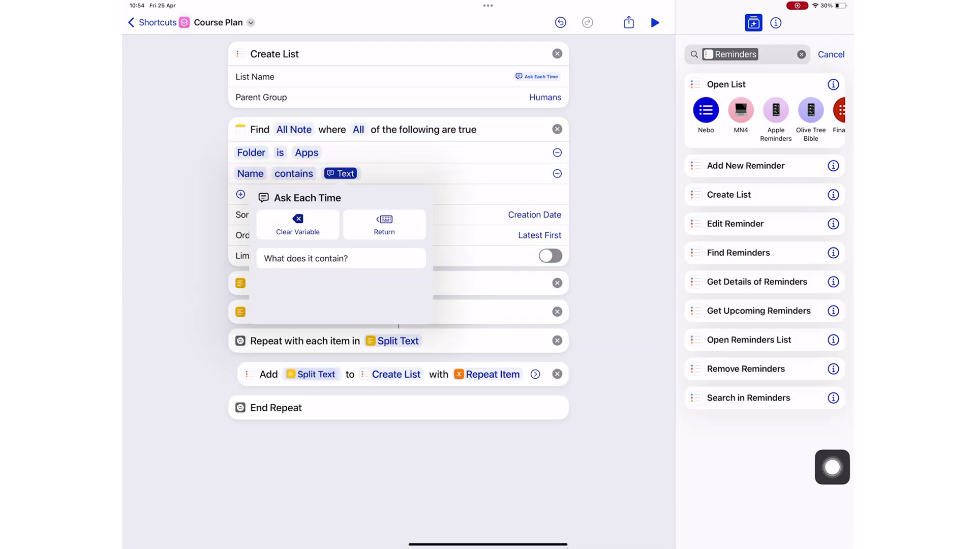
click(611, 229)
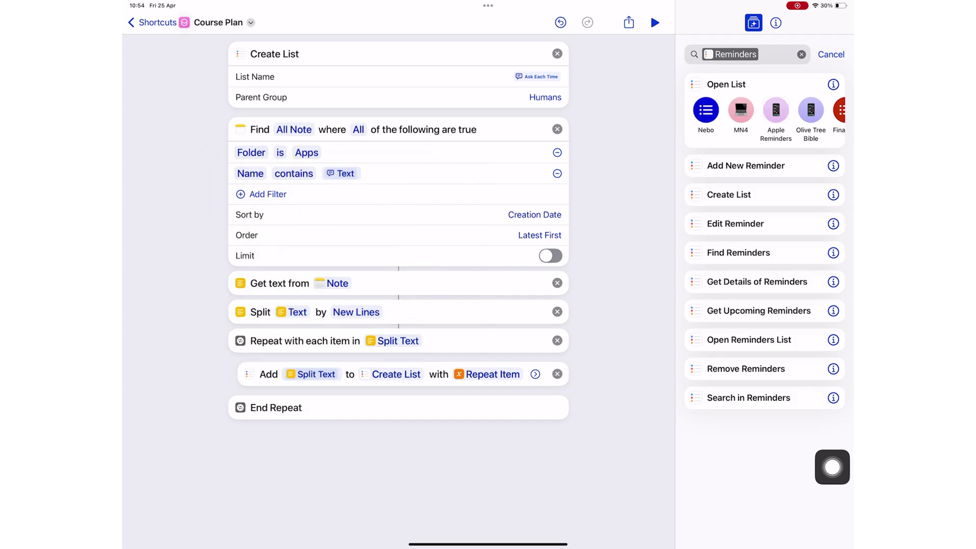
Step: Rerun with Trial plan and add a Name contains Plan filter to the note prompt
click(655, 23)
text(Tri)
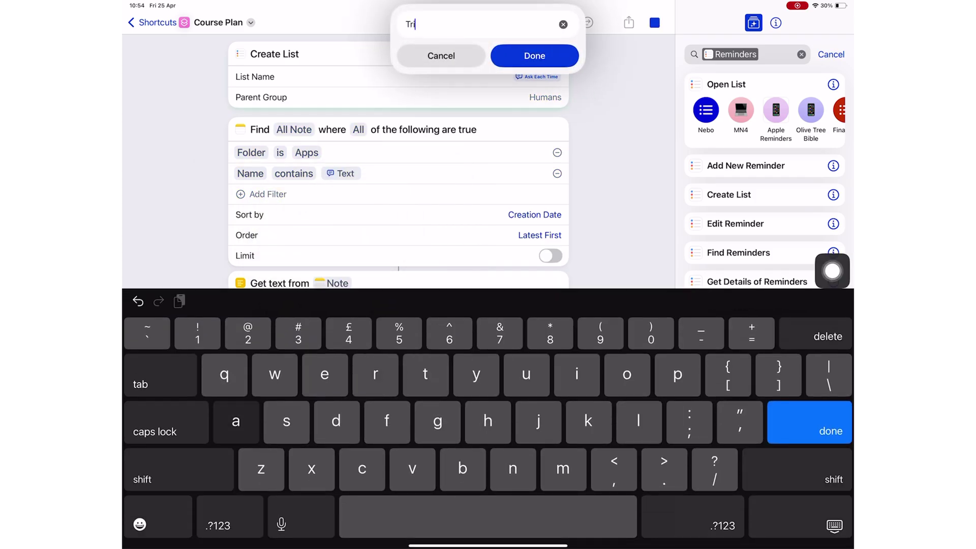
text(al plan)
key(Return)
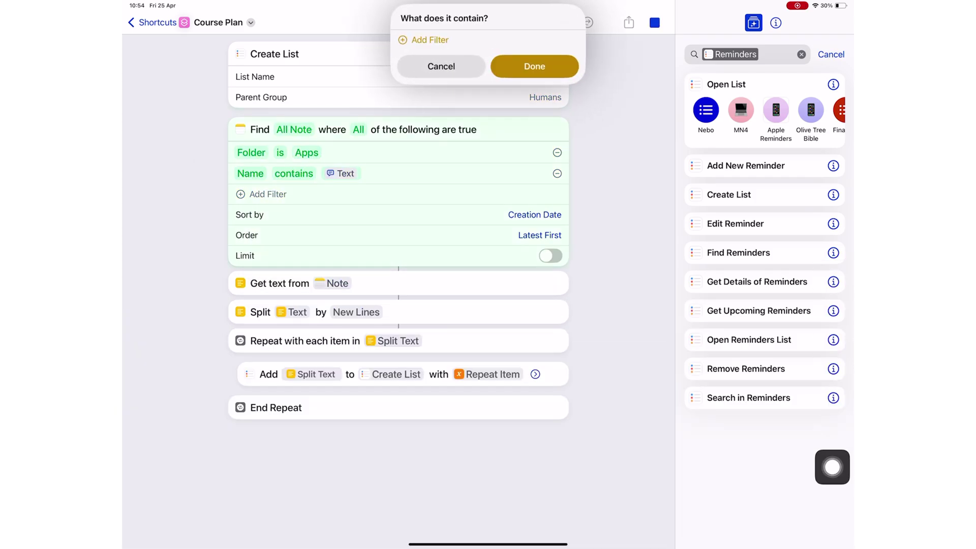
click(427, 40)
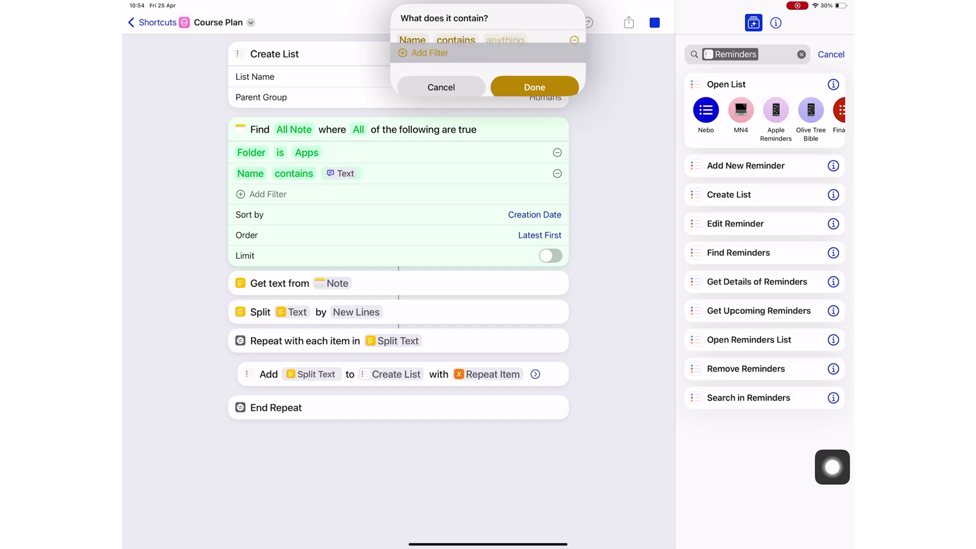
click(506, 40)
text(Pl)
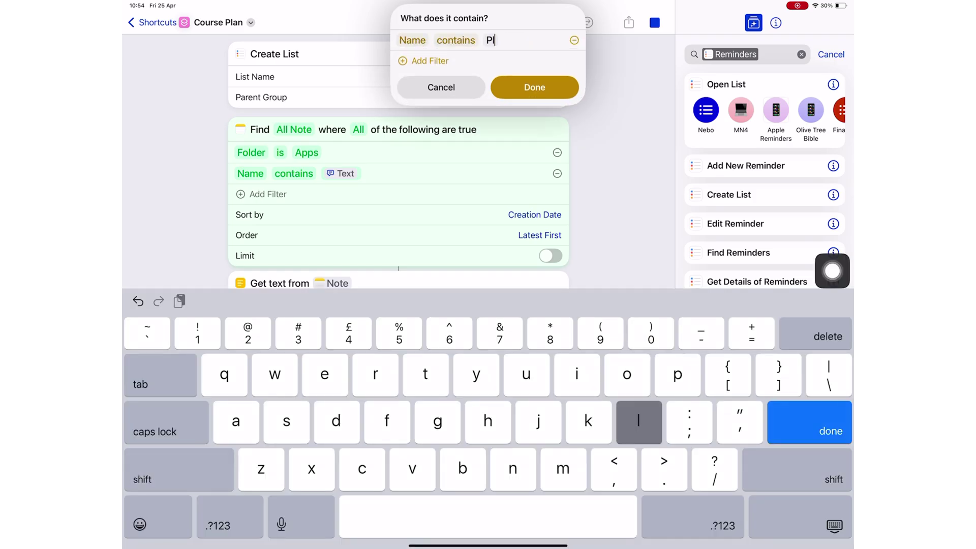
text(s)
key(BackSpace)
text(a)
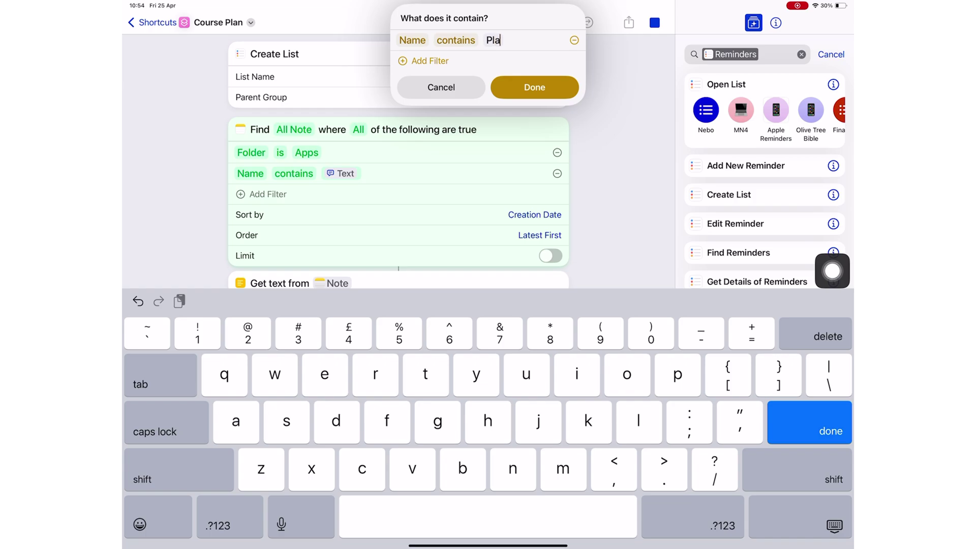
text(n)
click(534, 87)
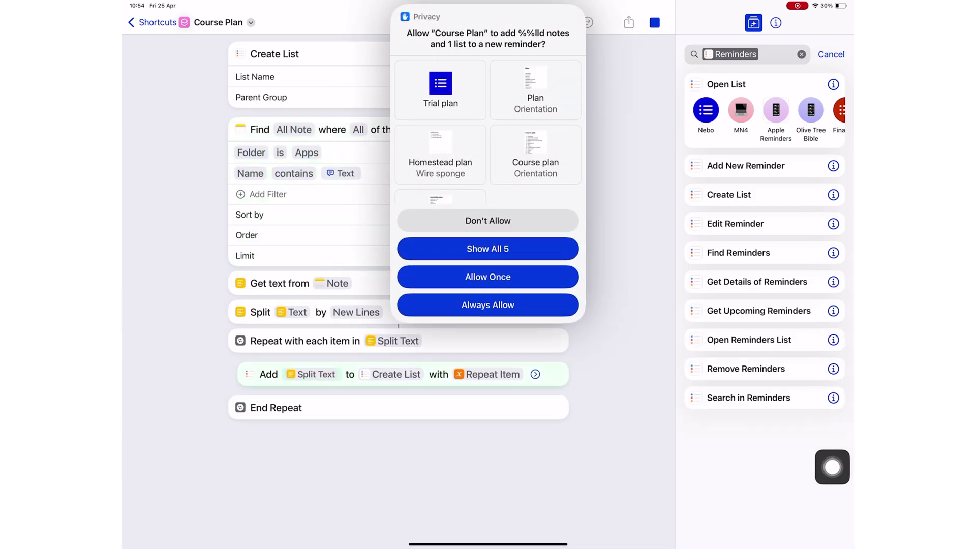
scroll(489, 130, down, 3)
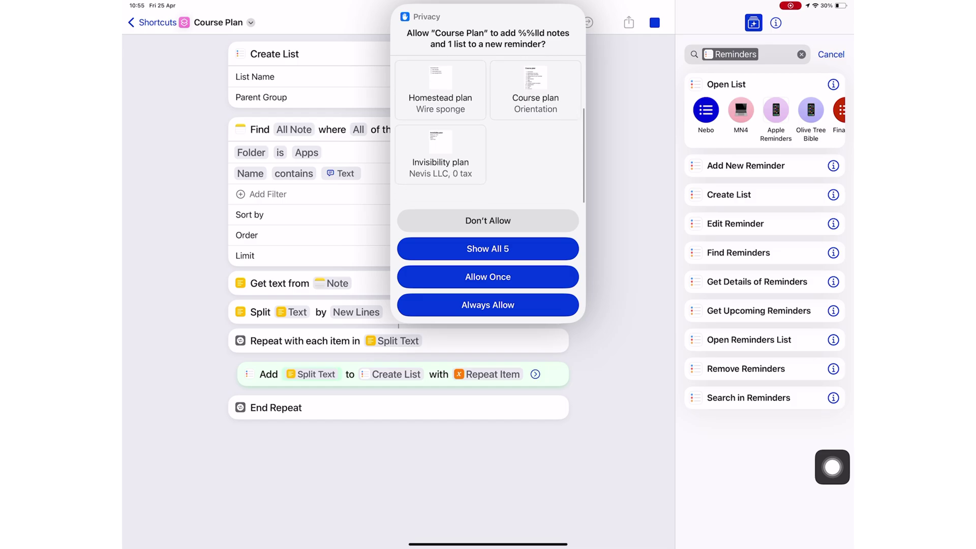
scroll(488, 130, up, 3)
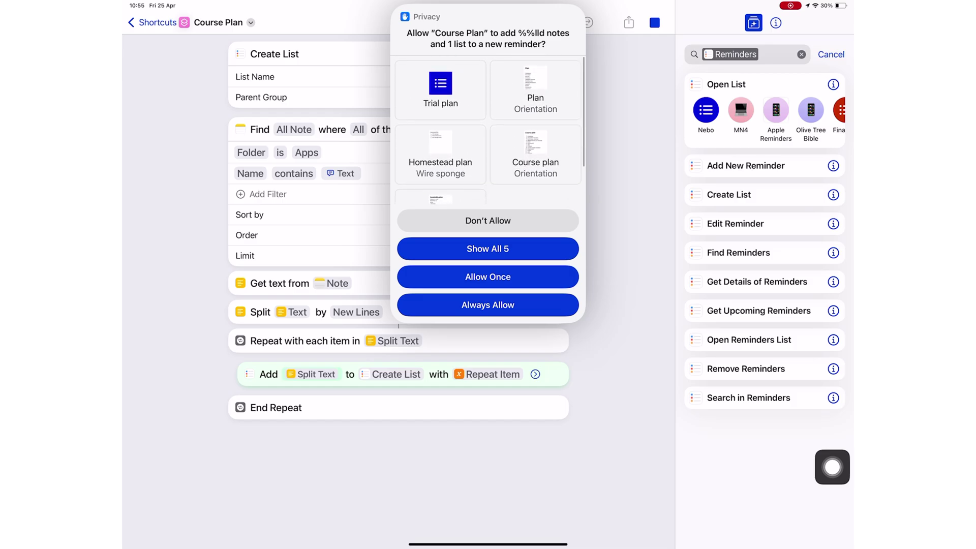
Step: Allow note access once, dismiss the Reminders error, and limit the search to 1 note
click(487, 277)
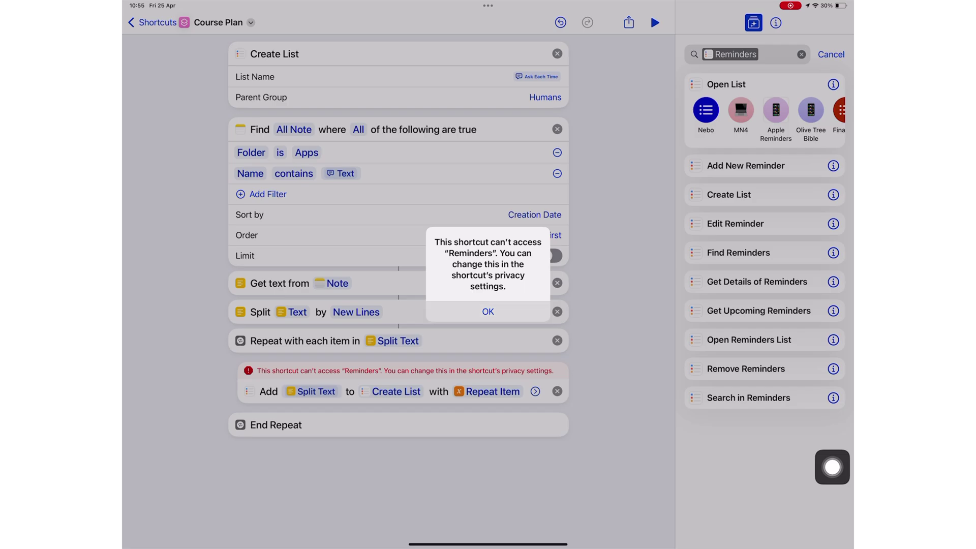
click(488, 312)
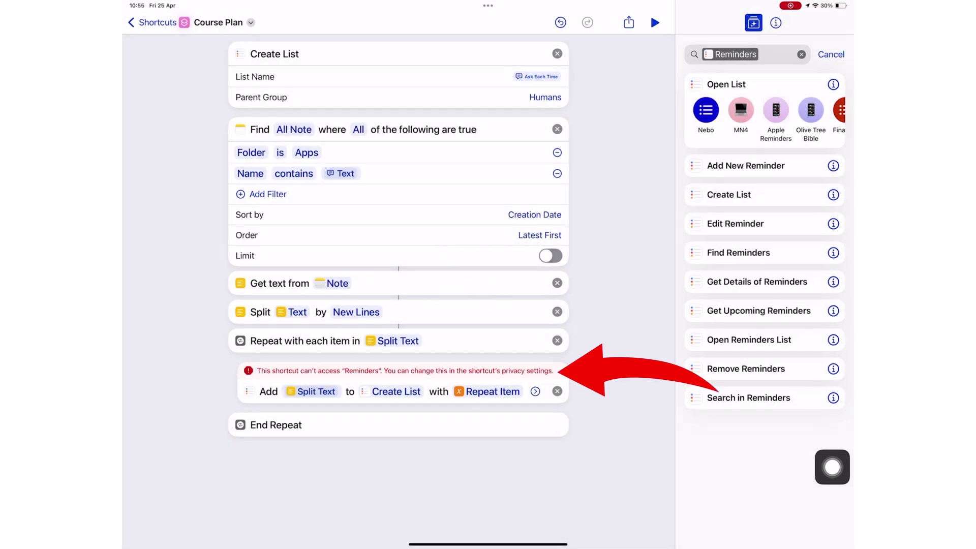
click(550, 255)
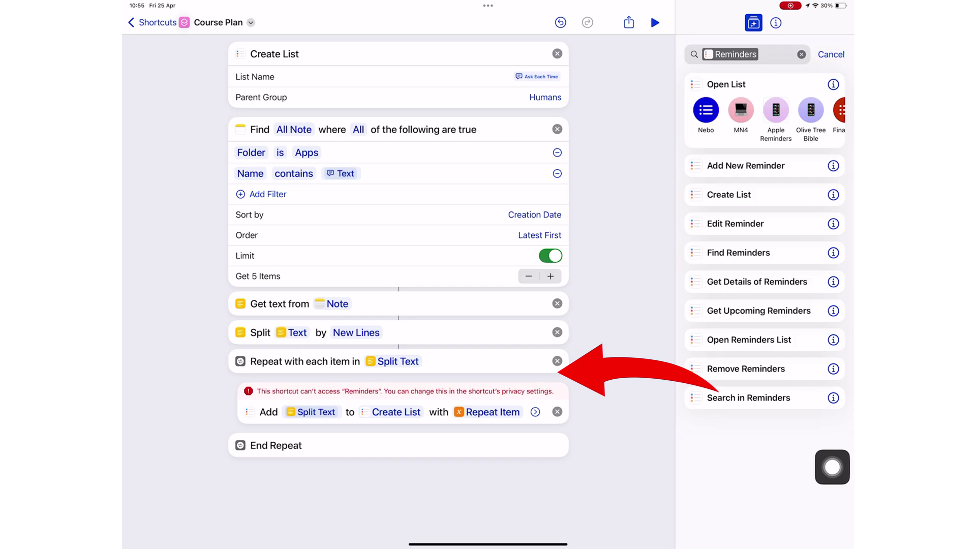
click(528, 276)
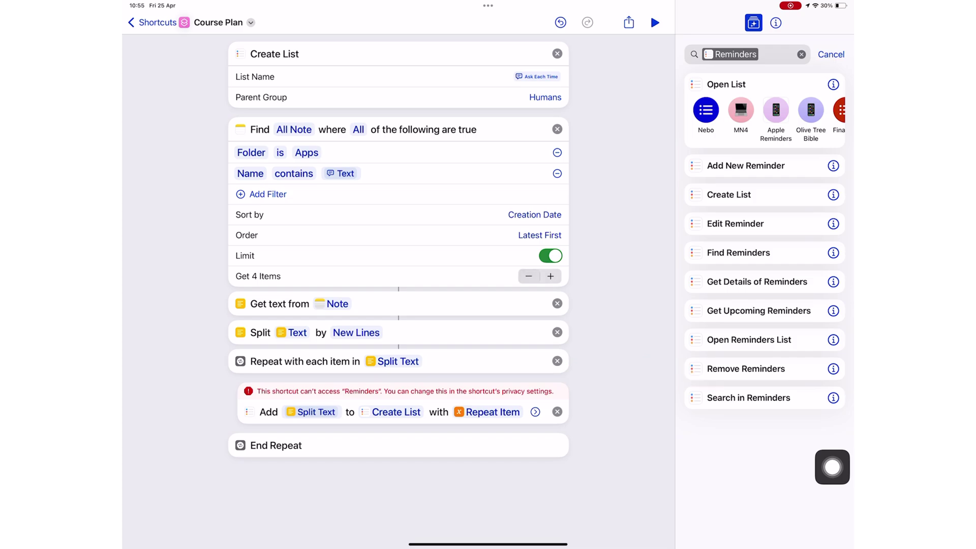
click(529, 276)
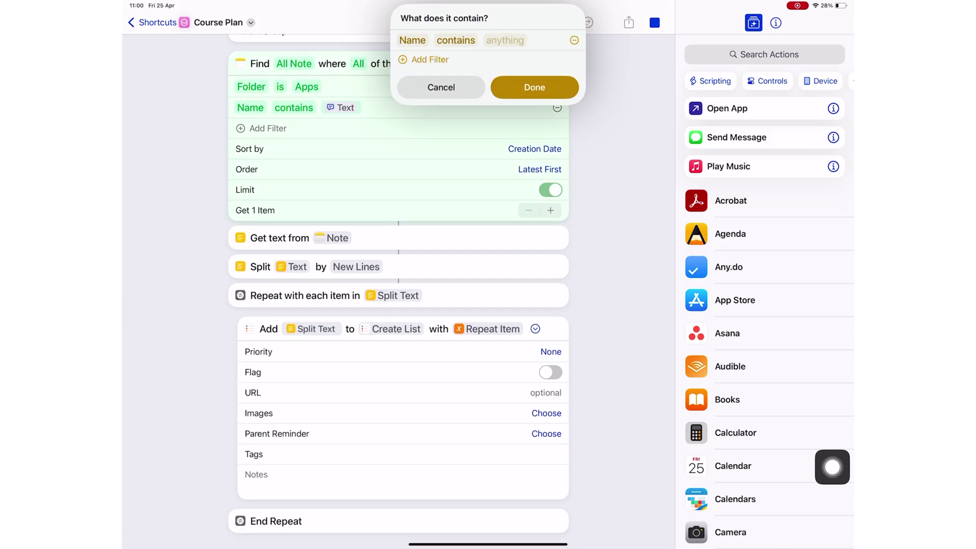
text(Plan)
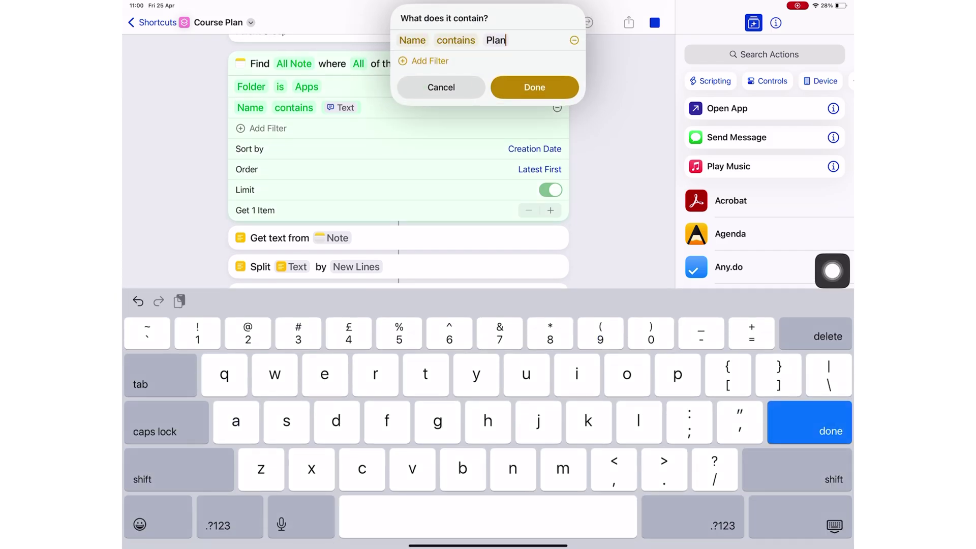
Step: Confirm Plan, switch the search folder to Working on, and remove the name filter
click(534, 87)
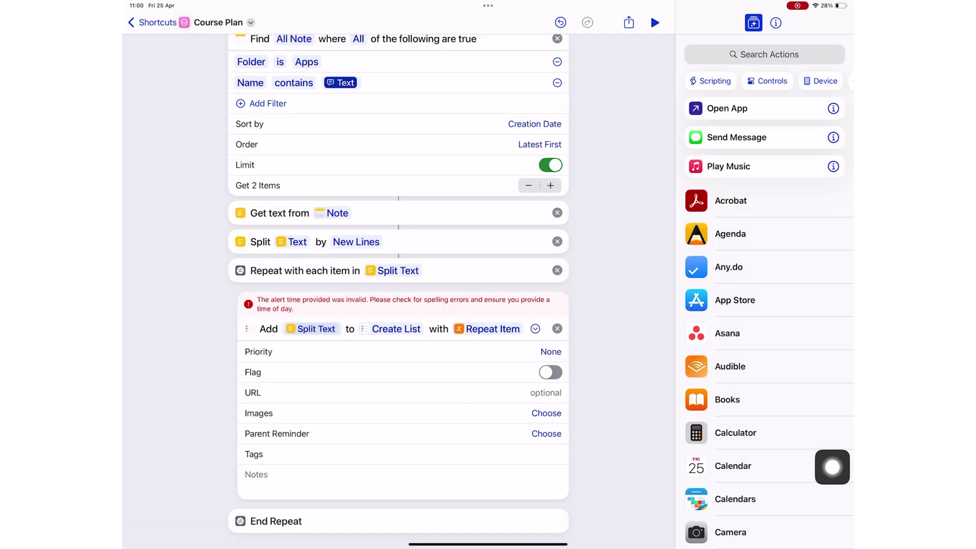
scroll(397, 229, up, 3)
click(307, 152)
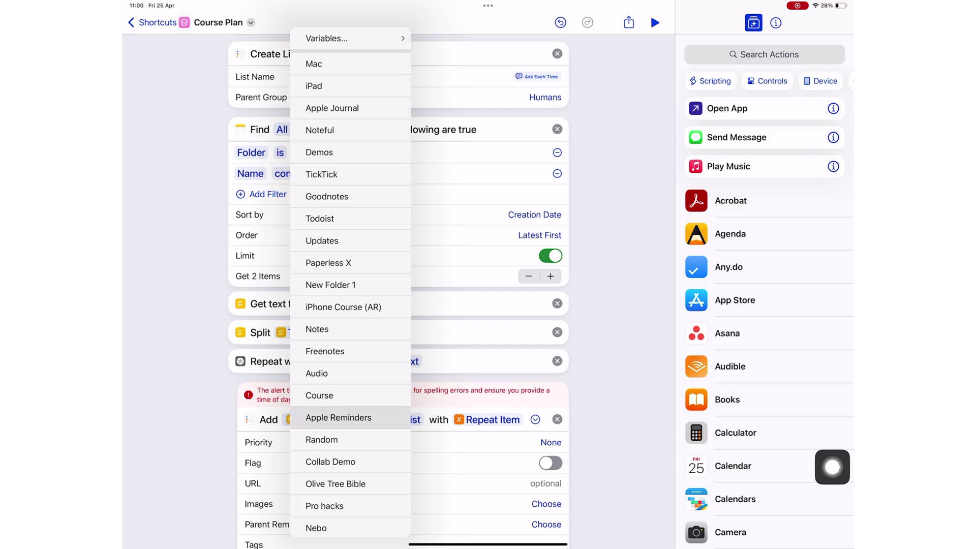
scroll(351, 305, down, 10)
scroll(352, 305, down, 10)
scroll(352, 305, up, 10)
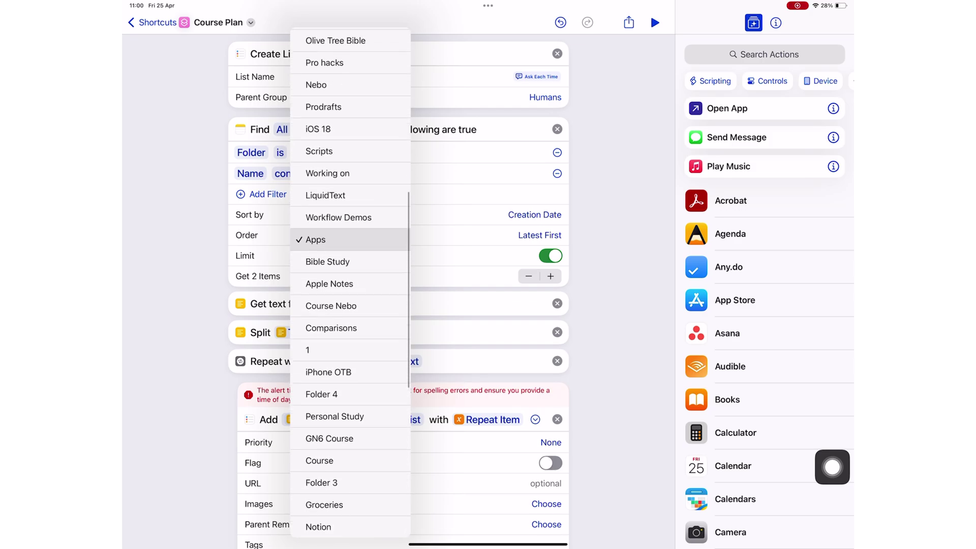
click(336, 173)
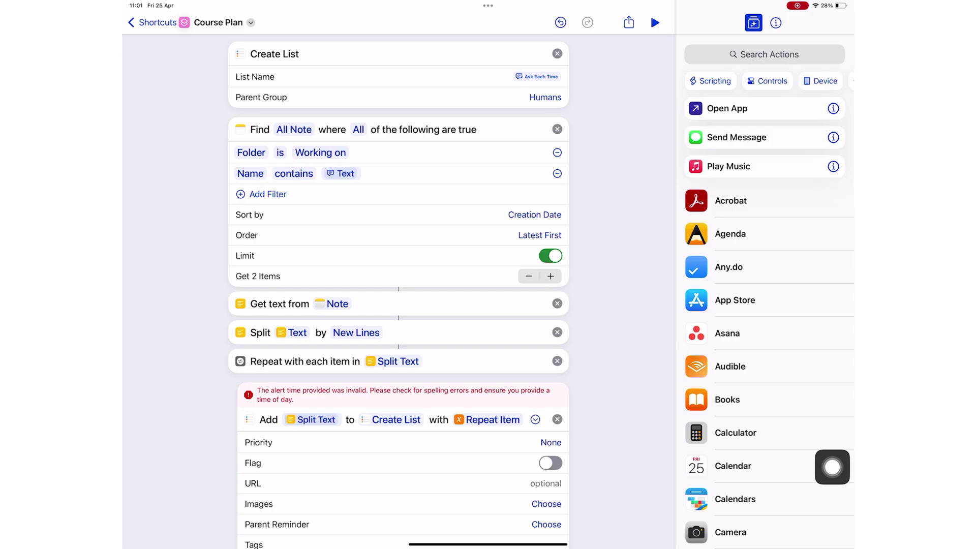
click(557, 173)
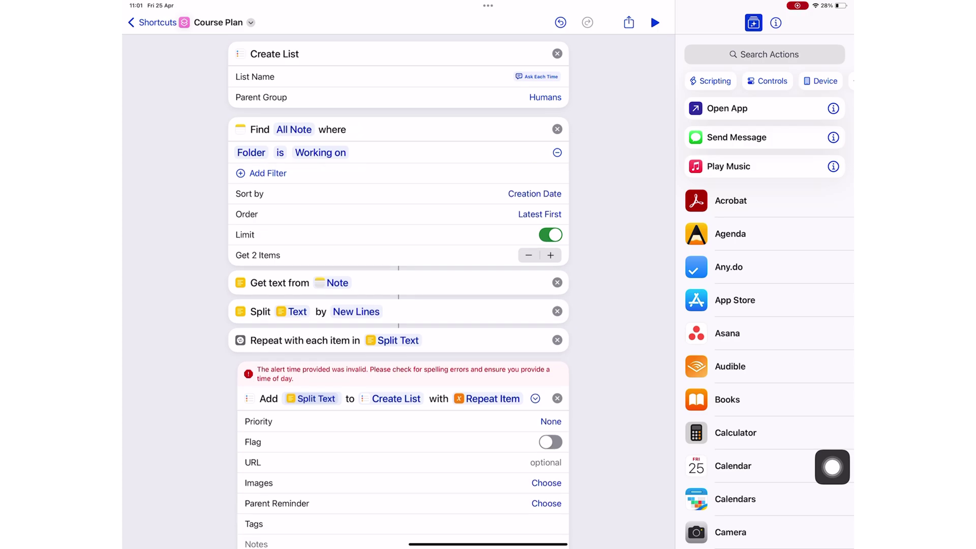
Step: Turn off the note limit and confirm the list name in a test run
click(550, 234)
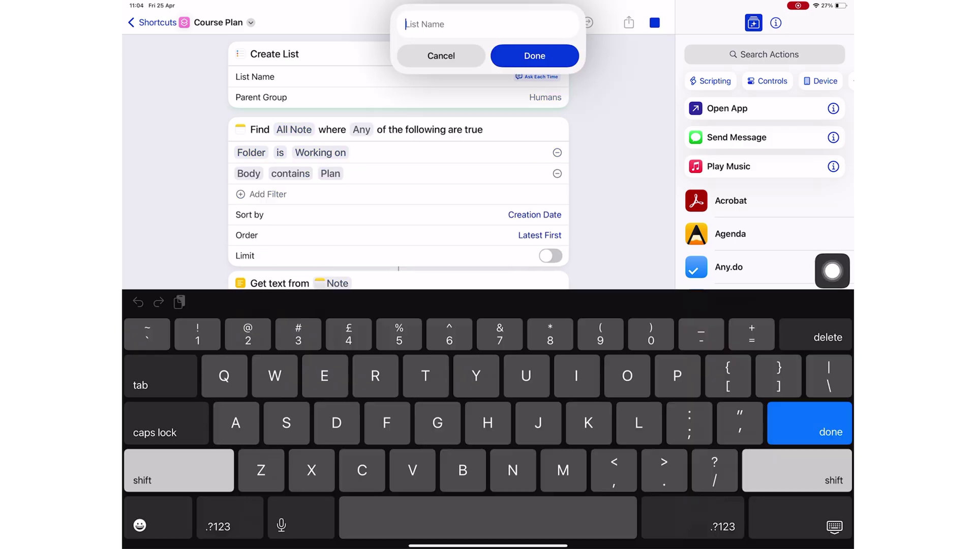
text(U)
click(534, 56)
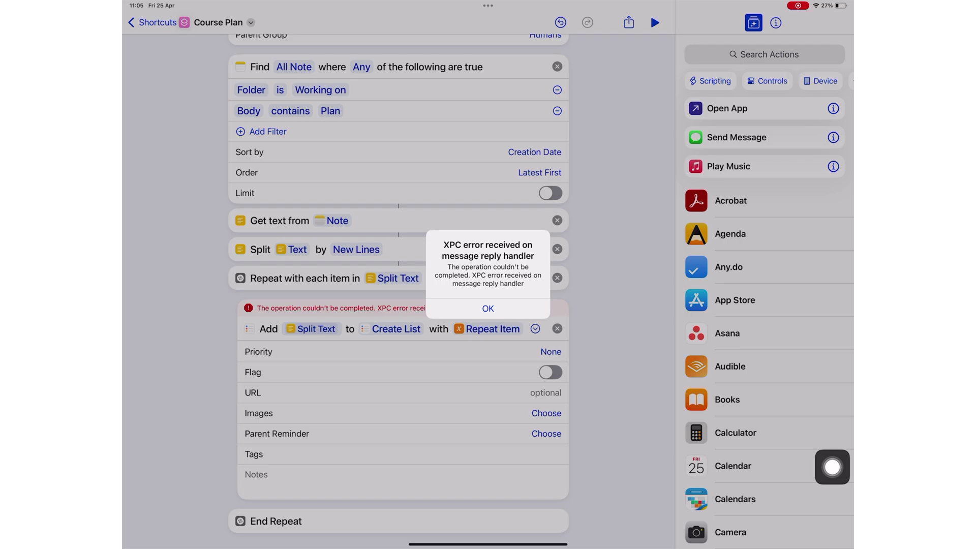
text(I am )
text(getting an e)
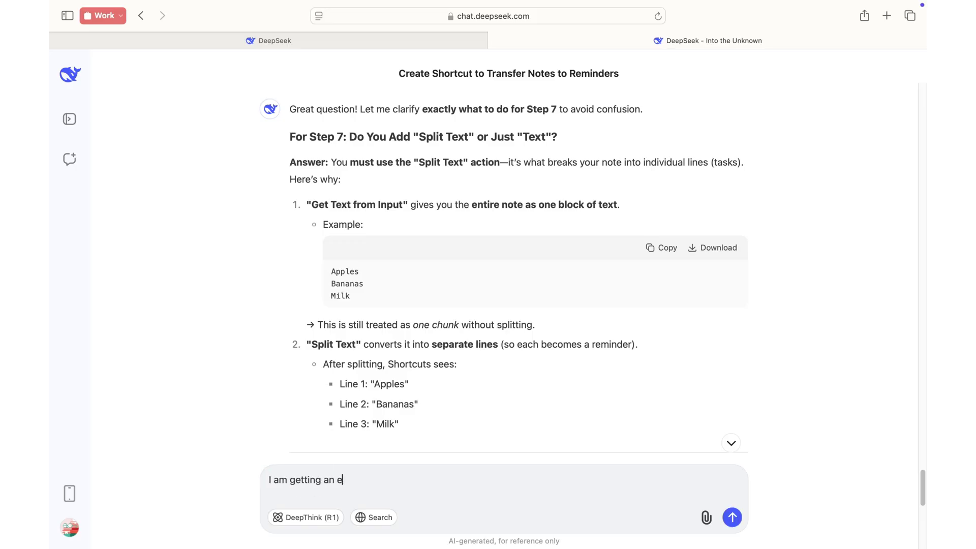
text(rror on the item inside the)
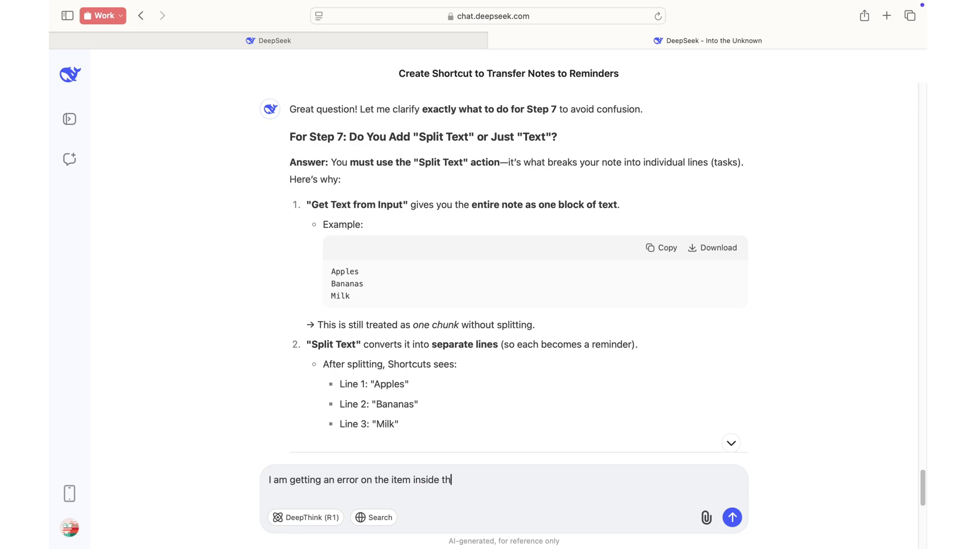
text( repeat: an XPC error recieved on message reply handler. I put Add "Split Text" to List created in step 2 with a Repeat Item. What should I change to fix this error?)
Step: Send DeepSeek the question about the XPC error on the looped Add step
key(Return)
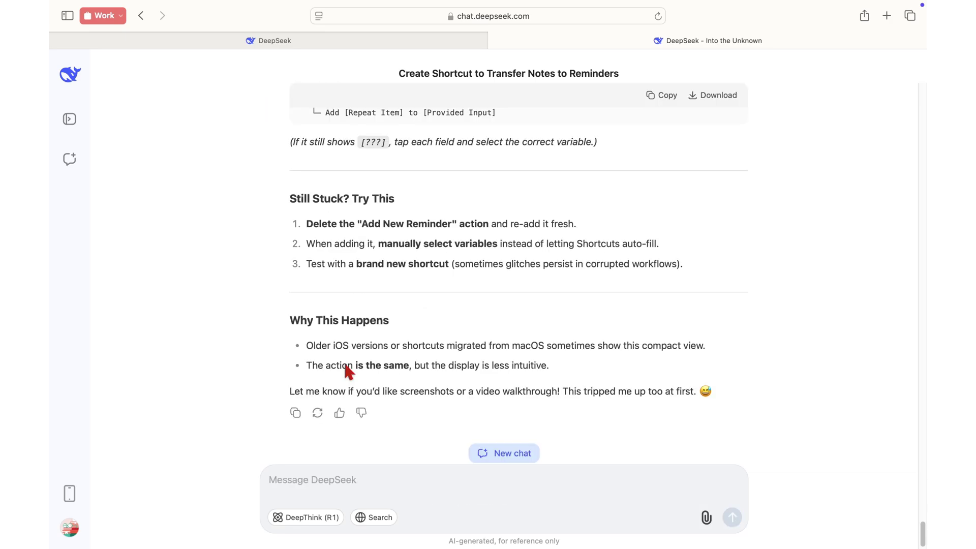
scroll(344, 363, up, 5)
scroll(343, 363, up, 10)
scroll(343, 364, up, 5)
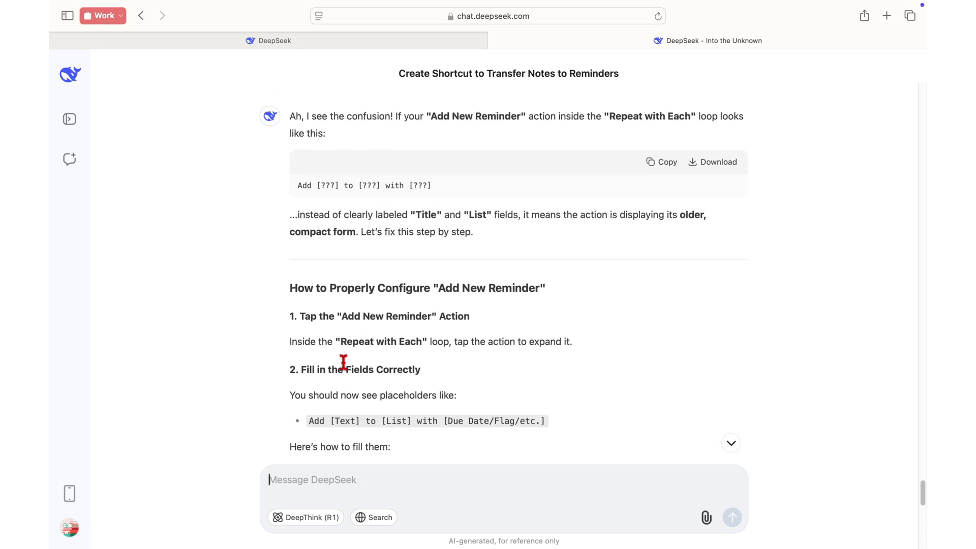
scroll(343, 363, up, 6)
scroll(344, 363, up, 2)
scroll(343, 363, down, 2)
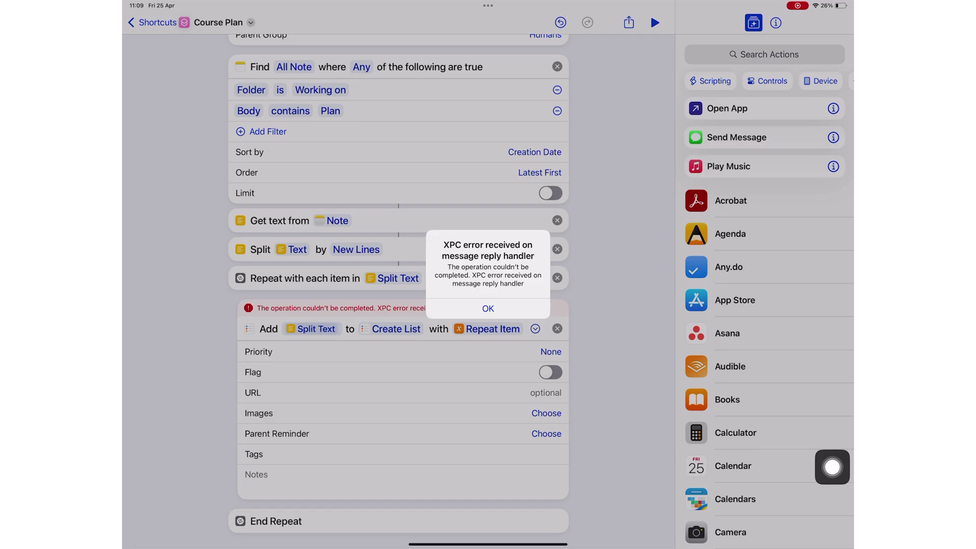
Step: Dismiss the XPC error and replace the reminder title's Split Text with Repeat Item
click(489, 308)
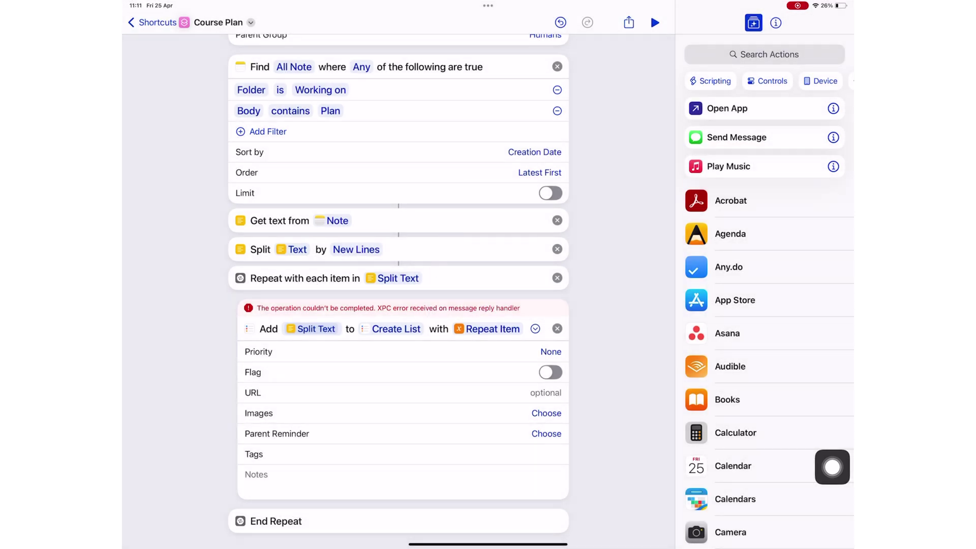
click(313, 329)
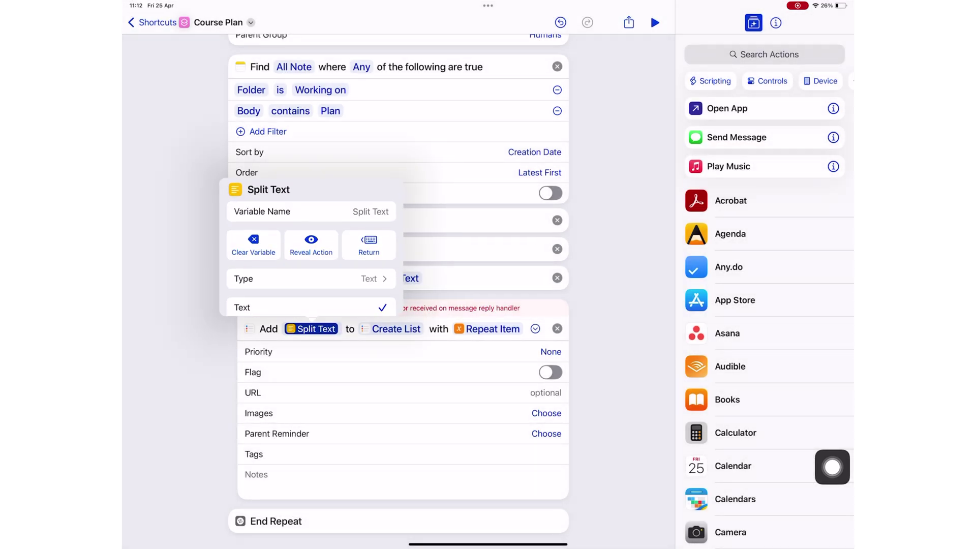
click(313, 329)
scroll(312, 259, down, 3)
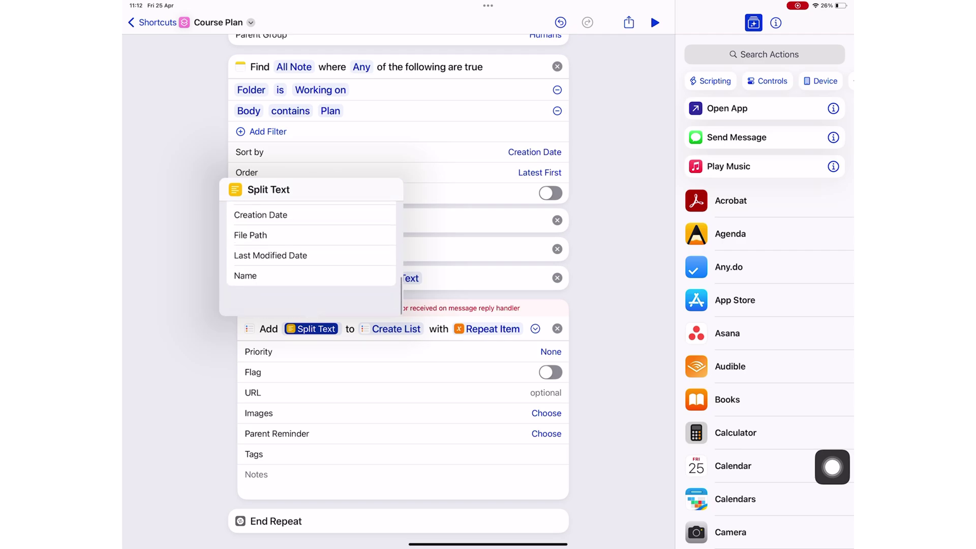
scroll(311, 252, up, 3)
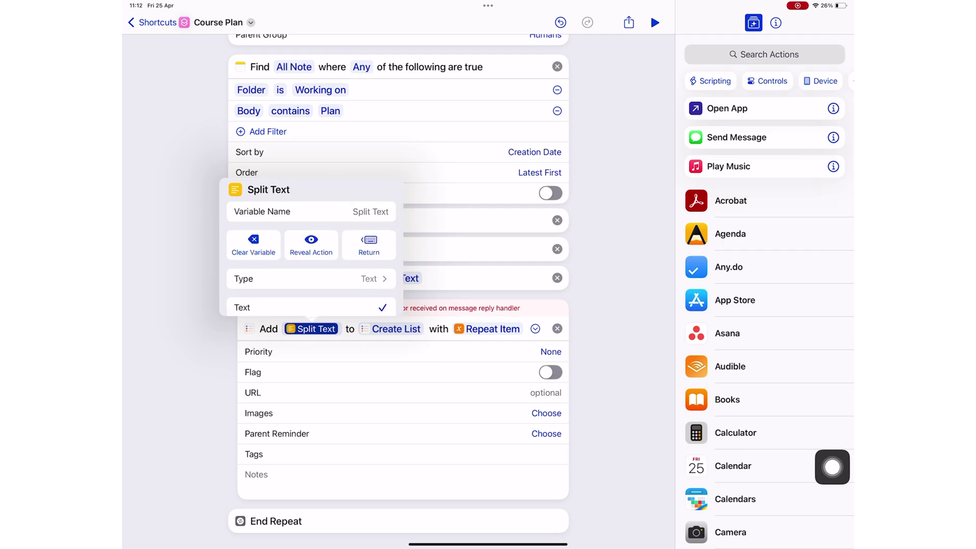
click(254, 244)
click(305, 329)
click(559, 278)
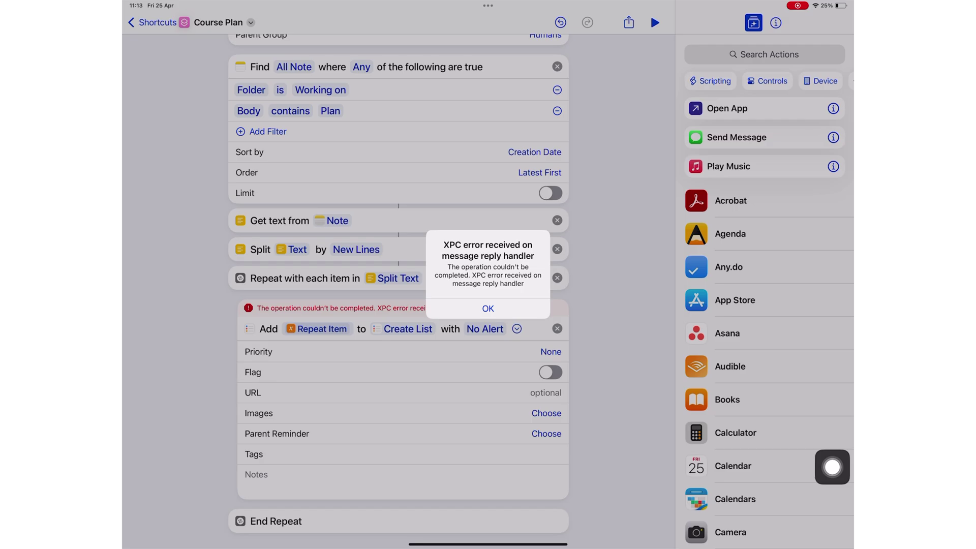
Step: Remove Repeat Item from the title and set the with field to Split Text
click(488, 308)
click(321, 328)
click(260, 216)
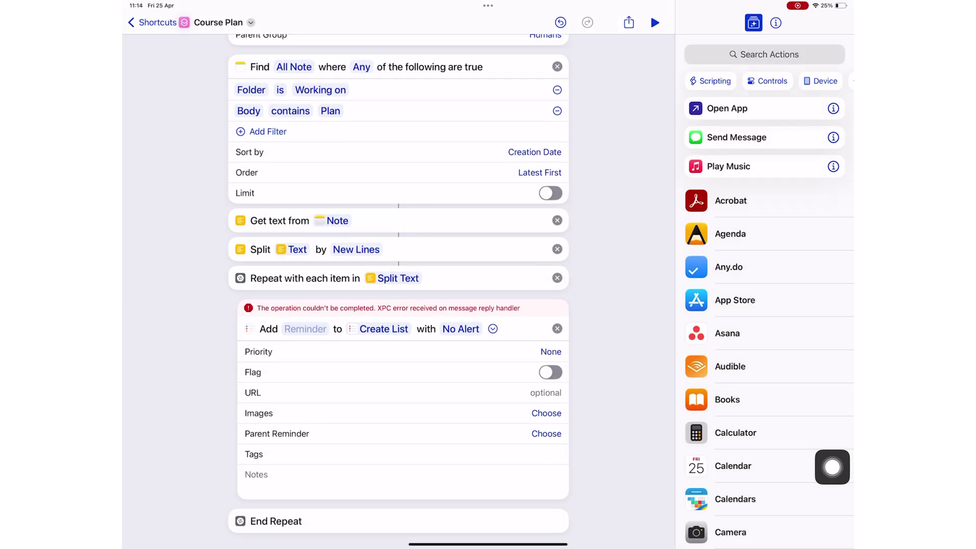
click(461, 329)
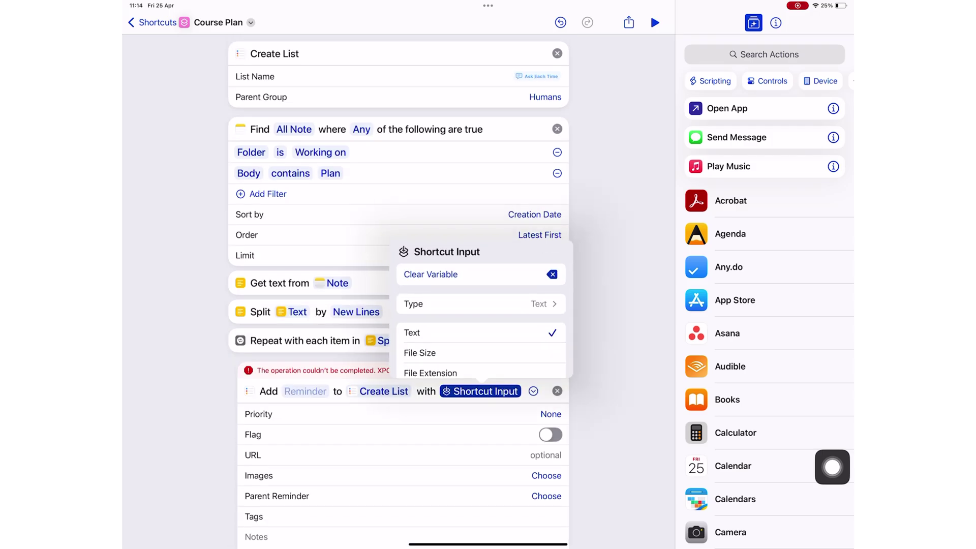
click(382, 191)
click(460, 303)
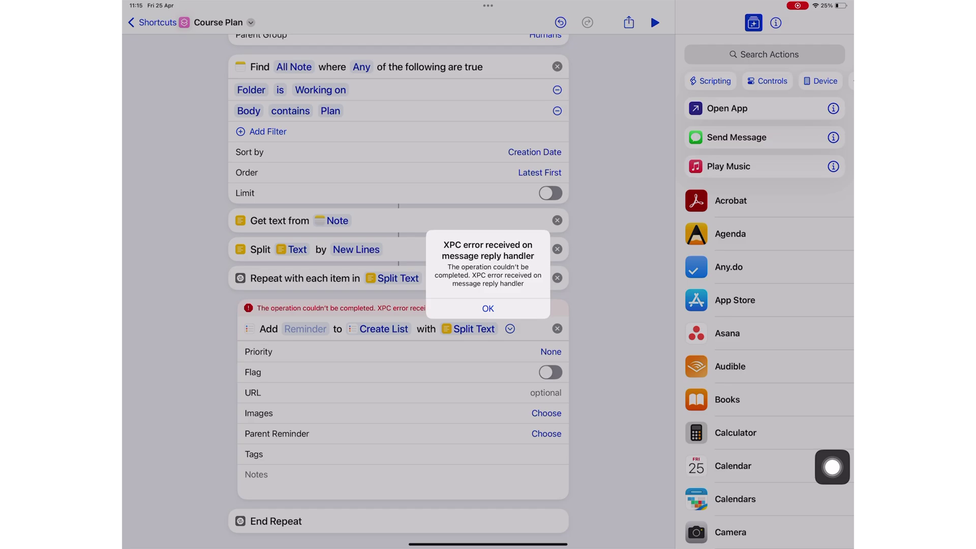
key(Return)
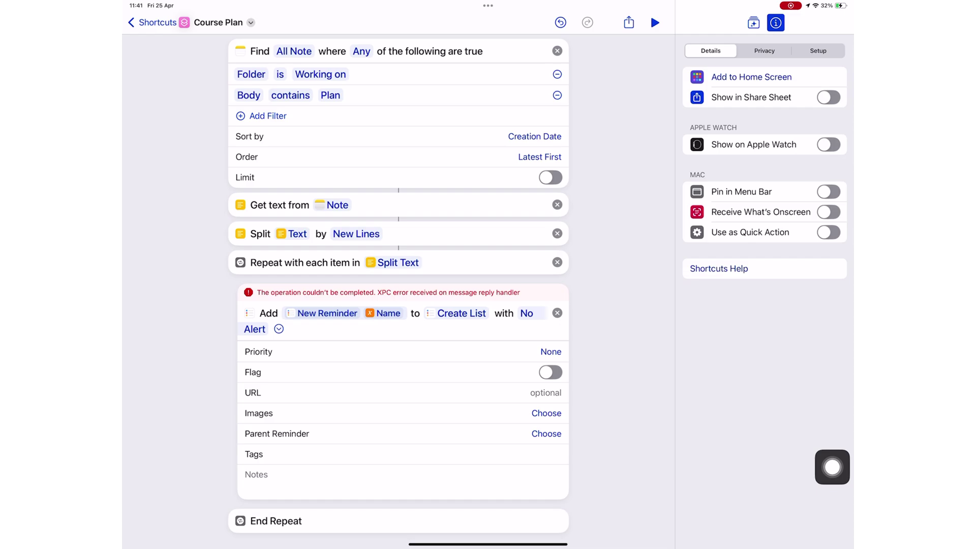
Step: After a failed run, change the Body filter to Last Modified Date is today
click(654, 22)
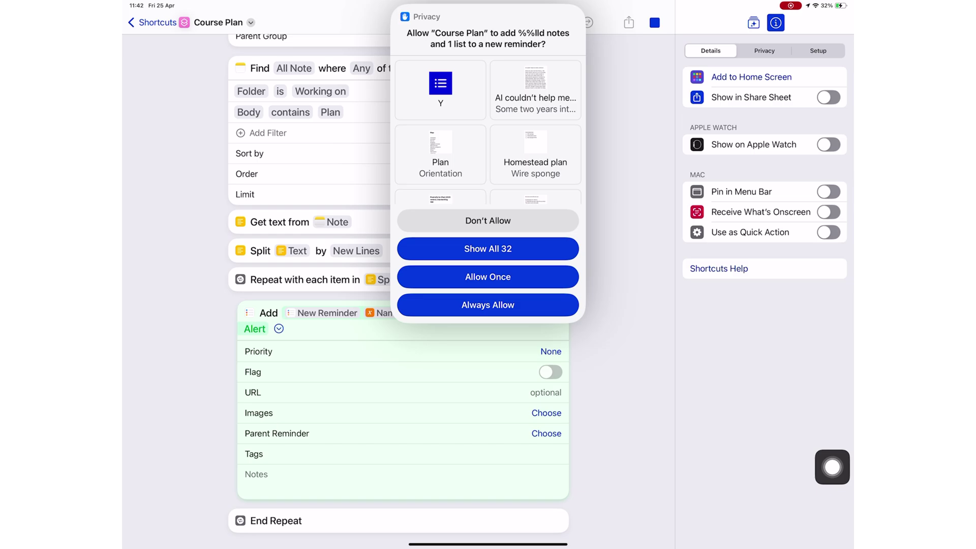
click(488, 221)
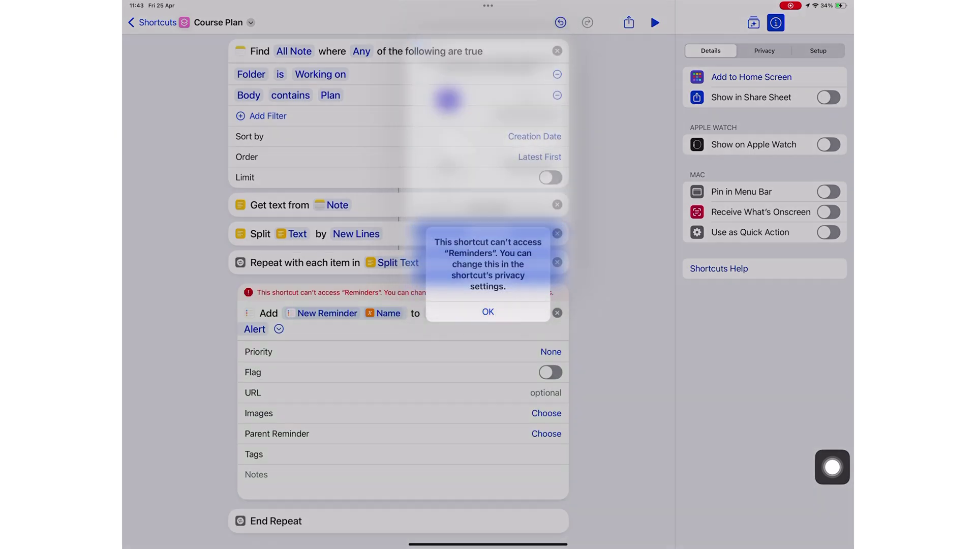
click(488, 311)
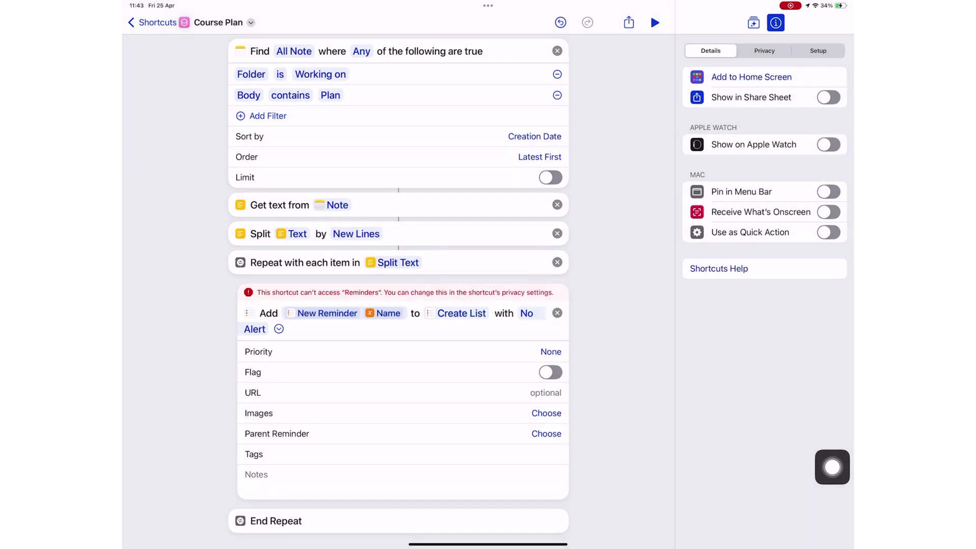
scroll(397, 267, up, 3)
drag(557, 173, 534, 174)
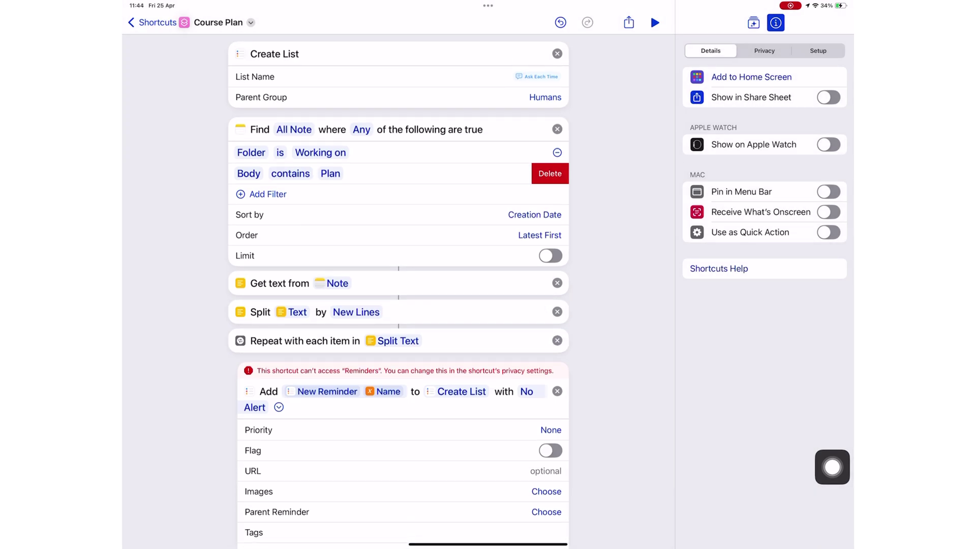
click(249, 173)
click(290, 284)
click(396, 174)
click(358, 281)
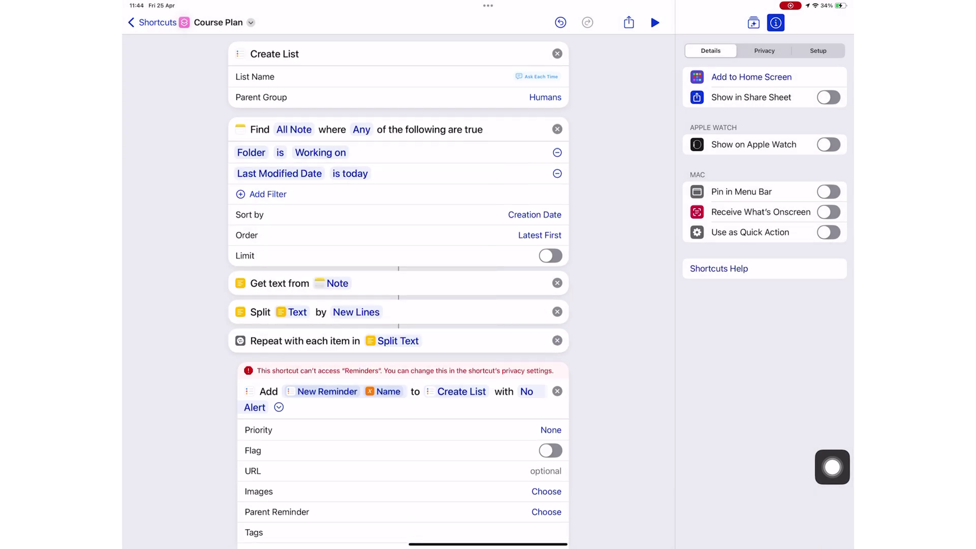
scroll(396, 305, down, 2)
Step: Rerun the shortcut, dismiss the Reminders access error, and keep the is today condition
click(654, 22)
click(534, 55)
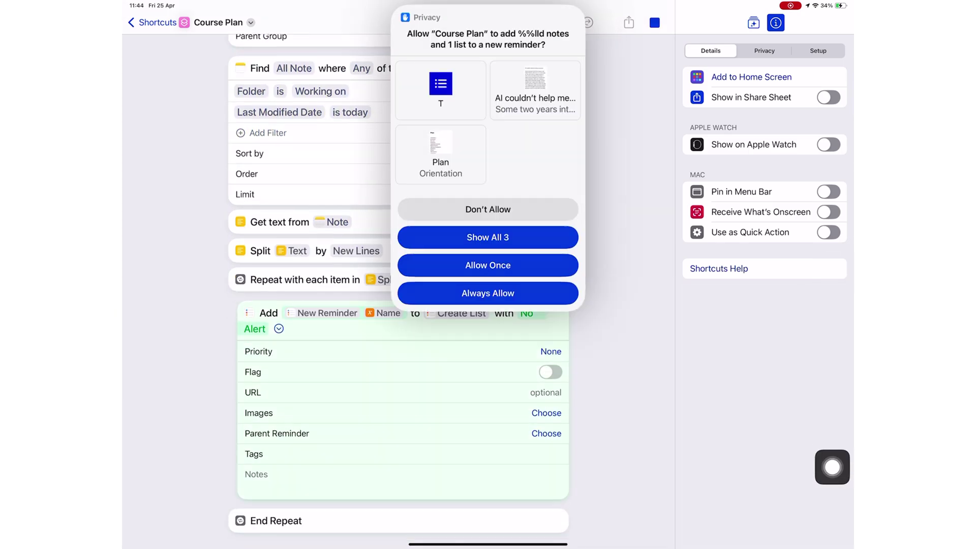
click(488, 293)
click(489, 313)
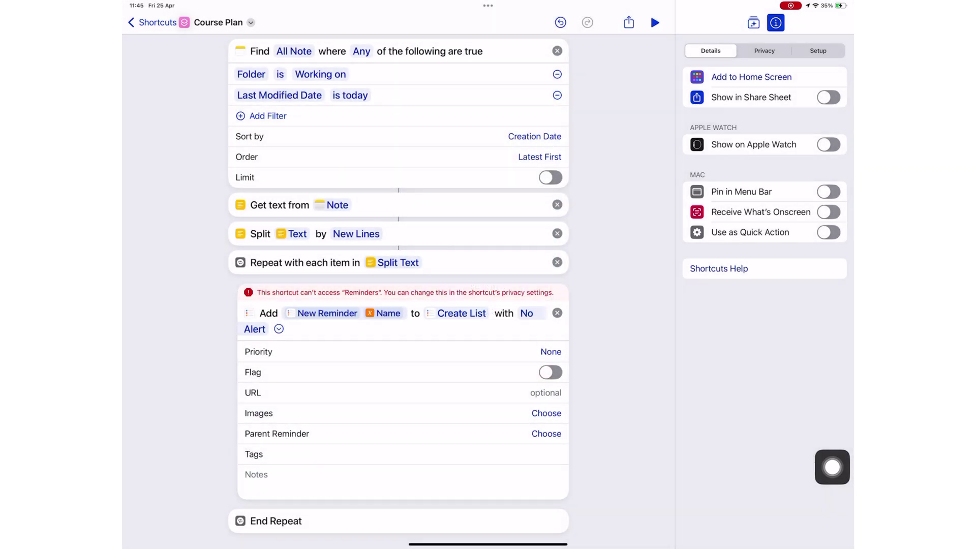
click(350, 95)
click(359, 200)
Step: Add a Tags filter to the note search, then leave Shortcuts
click(267, 115)
click(259, 200)
click(336, 116)
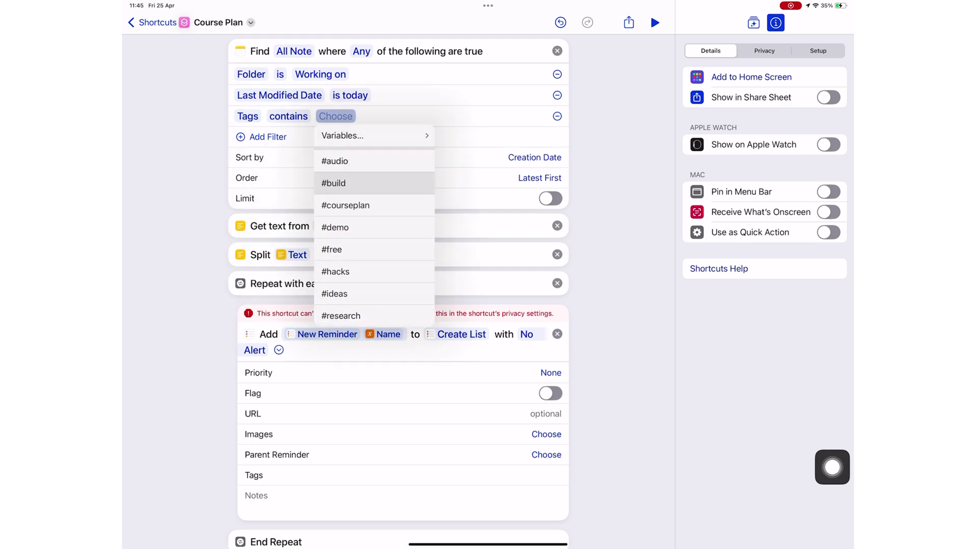
key(Escape)
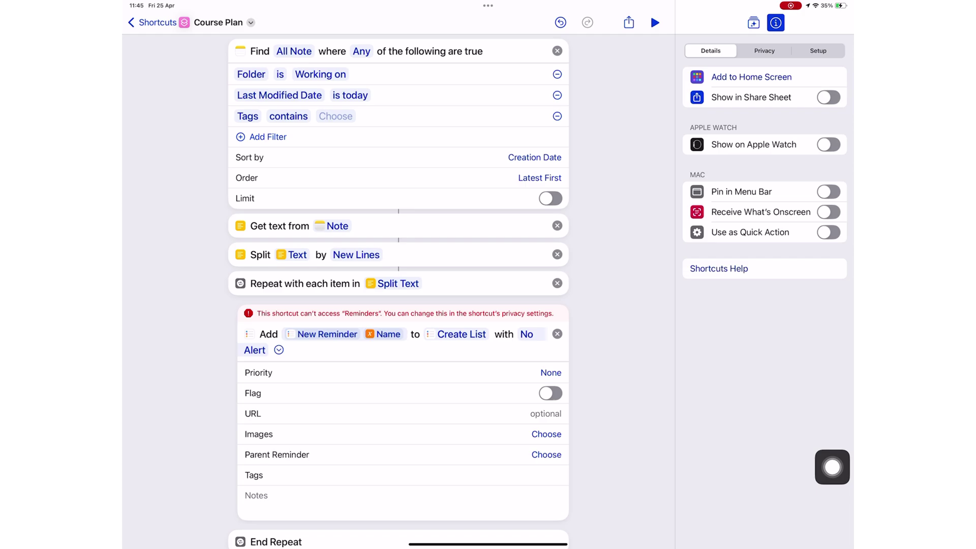
key(super+h)
Step: Tag the Plan note #plan, filter Find to Tags contains #plan, and run the shortcut
click(467, 514)
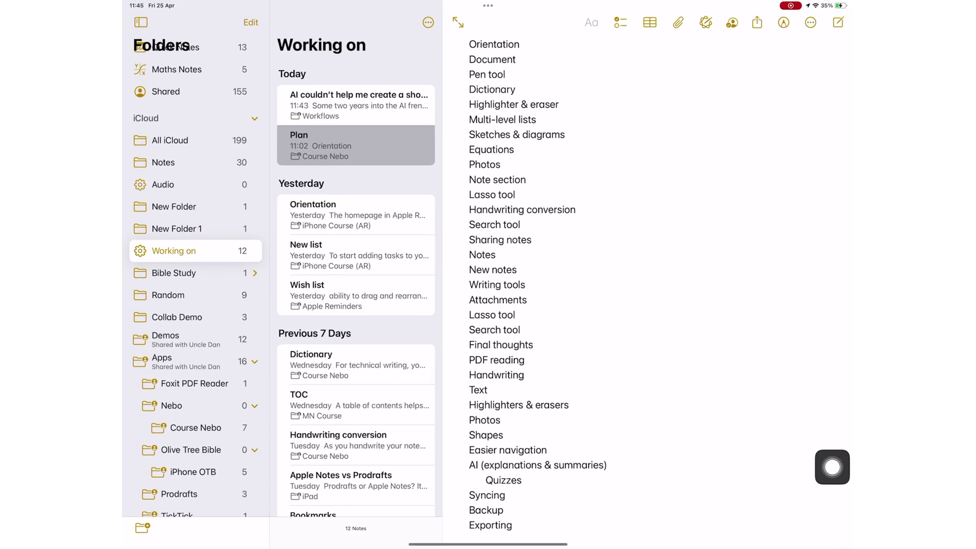
scroll(648, 305, down, 5)
click(534, 275)
text(#p)
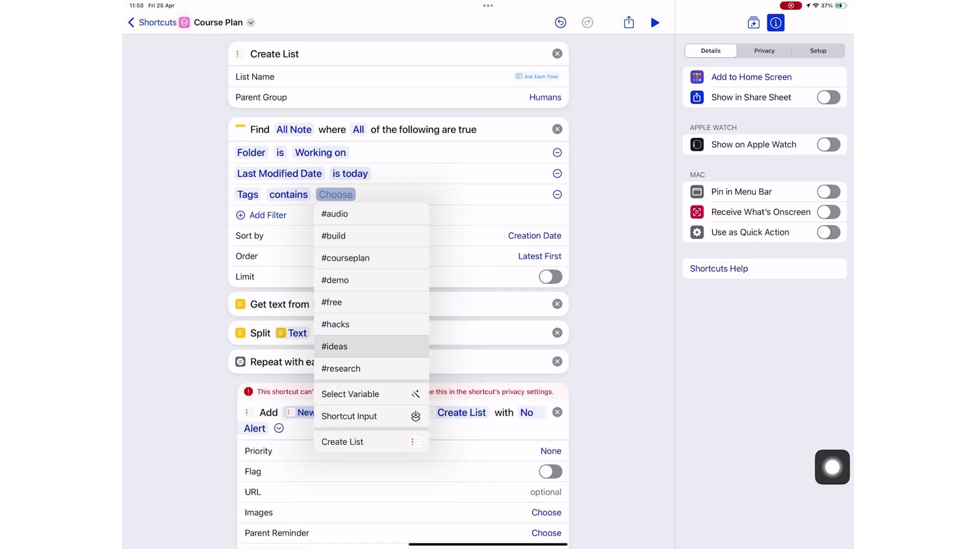
key(Escape)
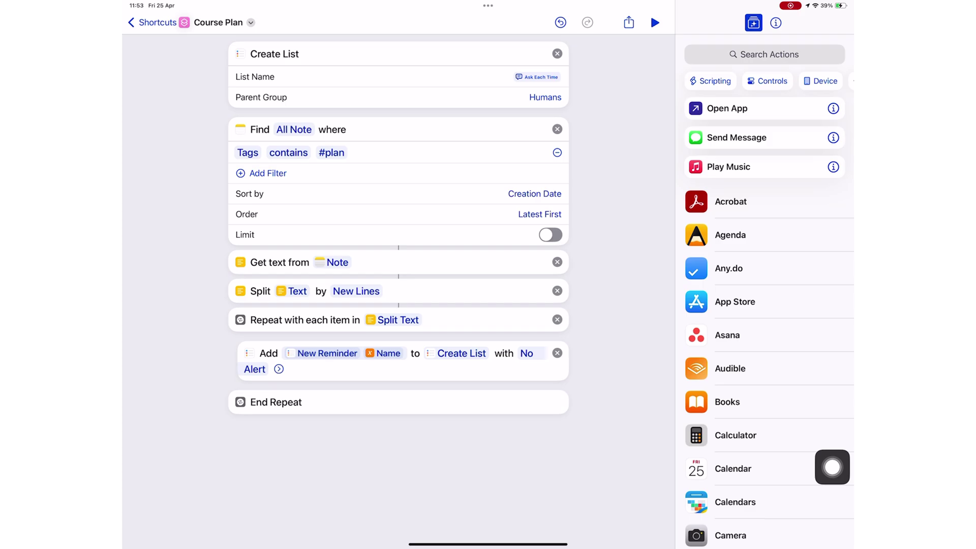
key(super+r)
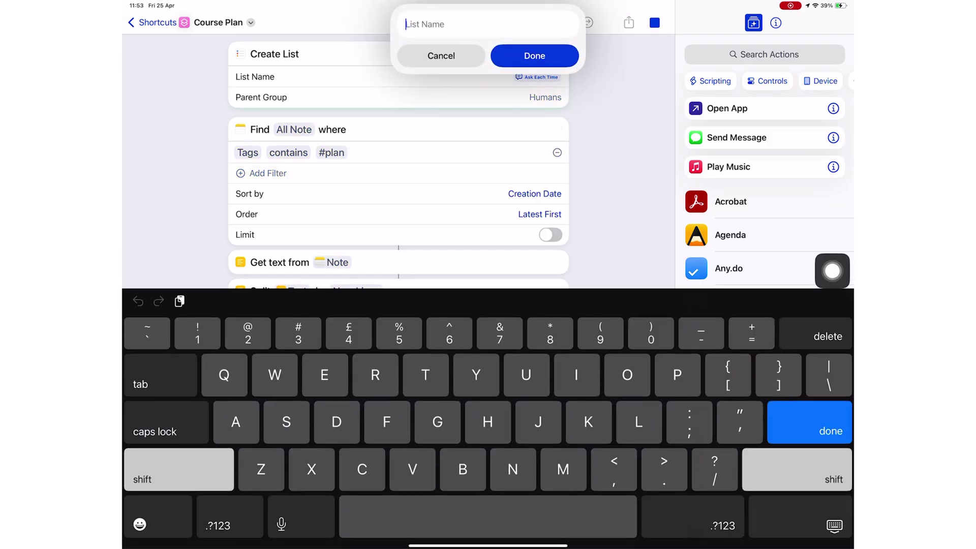
text(M)
Step: Confirm M as the list name and allow the shortcut access once
key(Return)
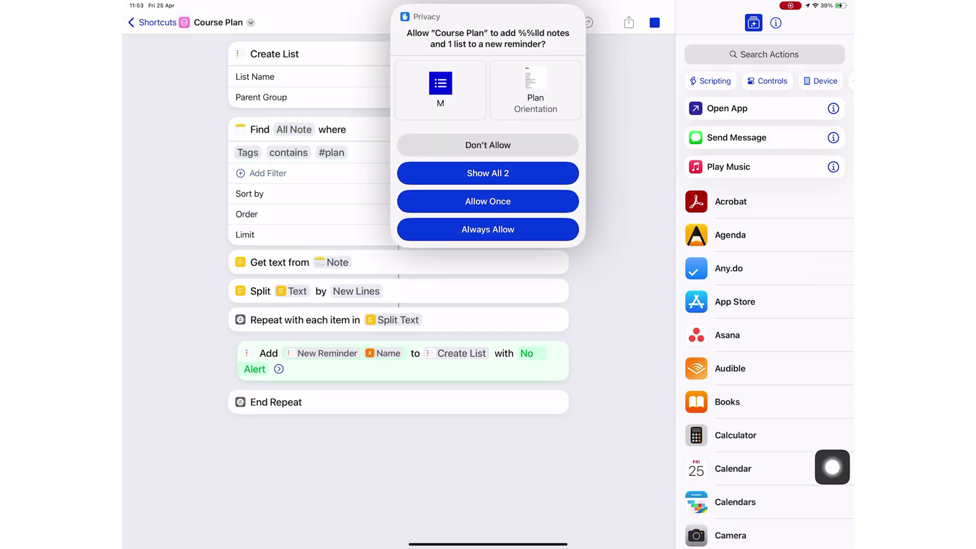
click(488, 200)
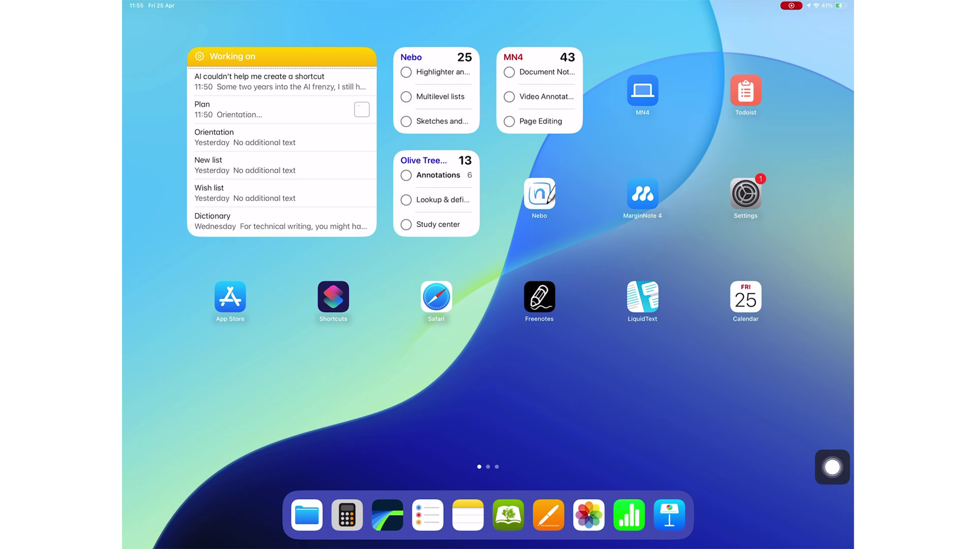
Step: Open Reminders and step through the lists from Trial plan down to the M lists
click(428, 515)
scroll(196, 306, down, 5)
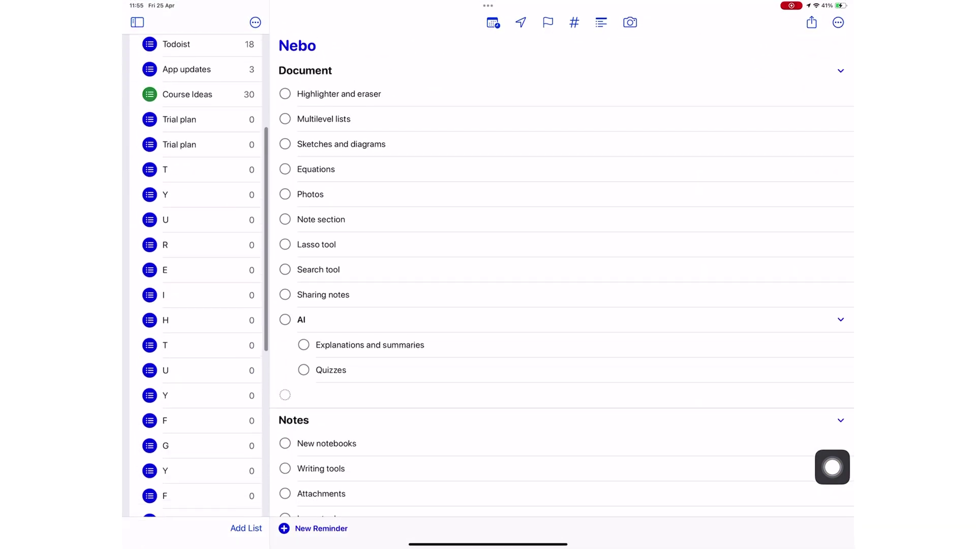
scroll(195, 306, down, 5)
scroll(196, 305, up, 5)
click(196, 142)
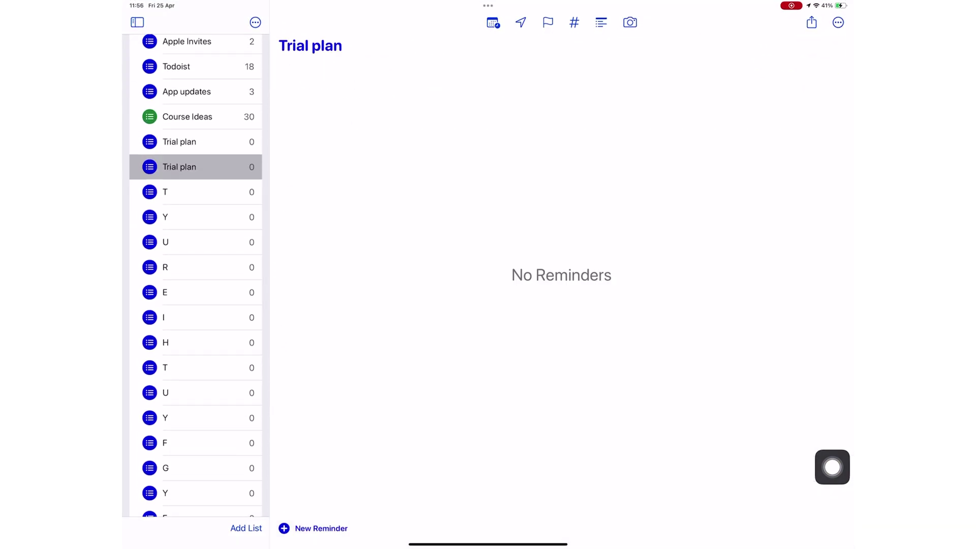
key(Down)
key(Down)
key(Down)
key(Down)
key(Down)
key(Down)
key(Down)
key(Down)
key(Down)
key(Down)
key(Down)
key(Down)
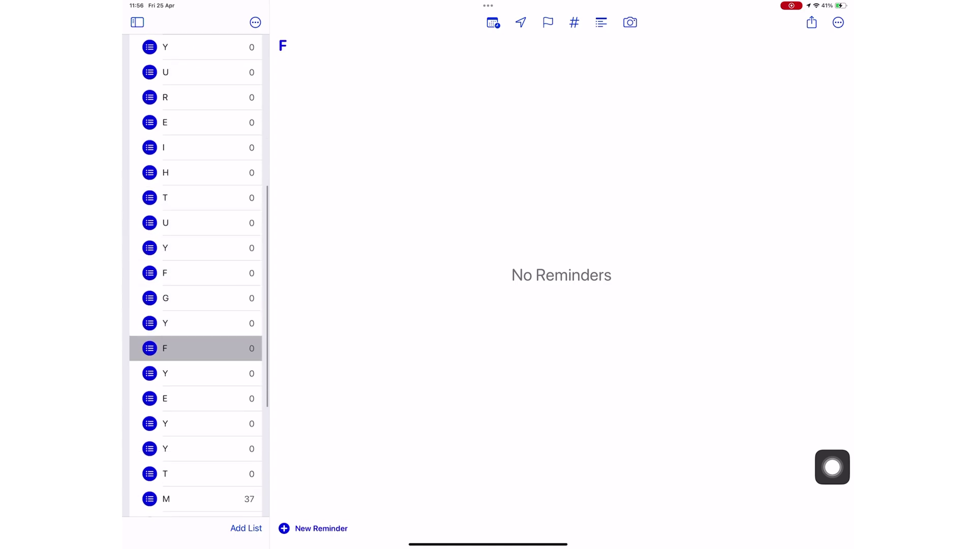
key(Down)
key(Down)
key(Down)
key(Down)
key(Down)
key(Down)
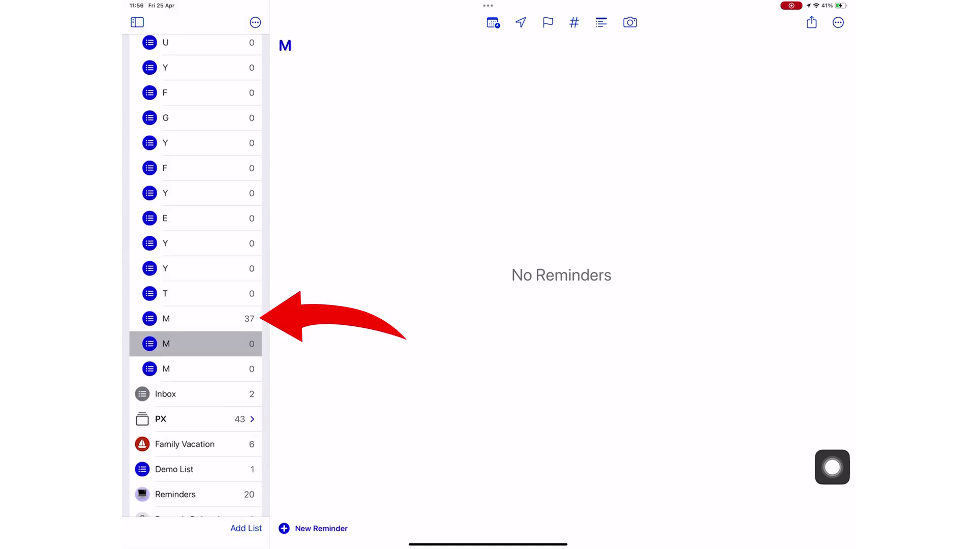
key(Down)
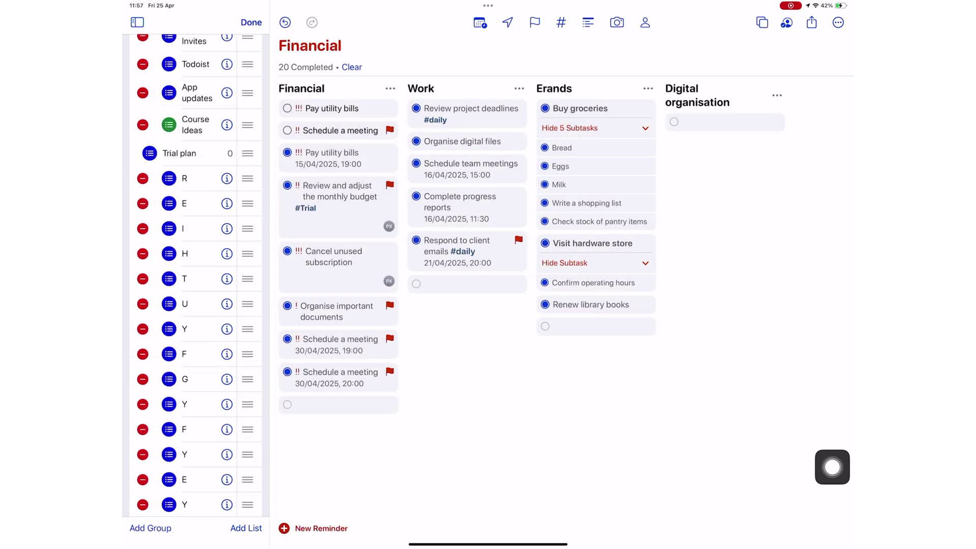
Step: Delete Trial plan and the empty single-letter lists such as F and G, keeping M's 37 reminders
key(Delete)
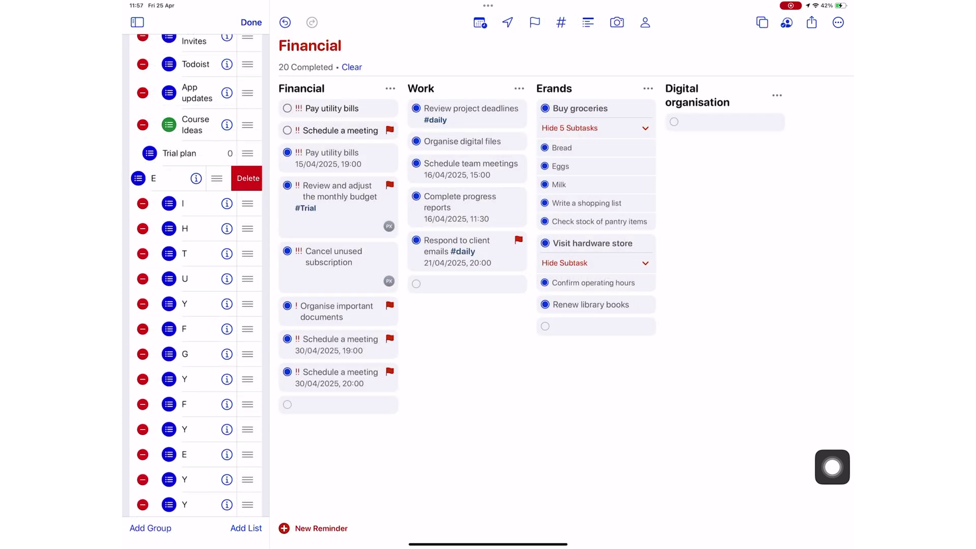
key(Delete)
key(Delete)
key(Delete)
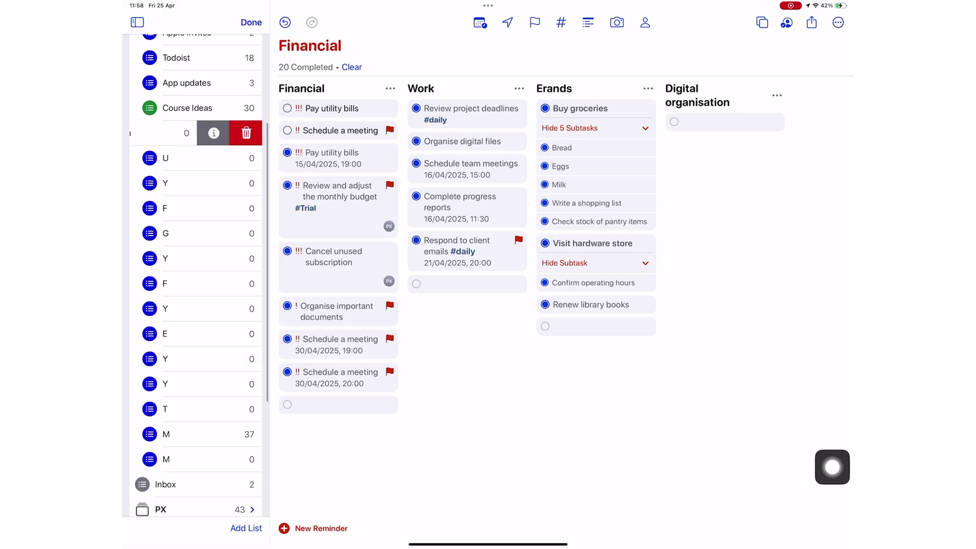
key(Delete)
key(Delete)
key(Delete)
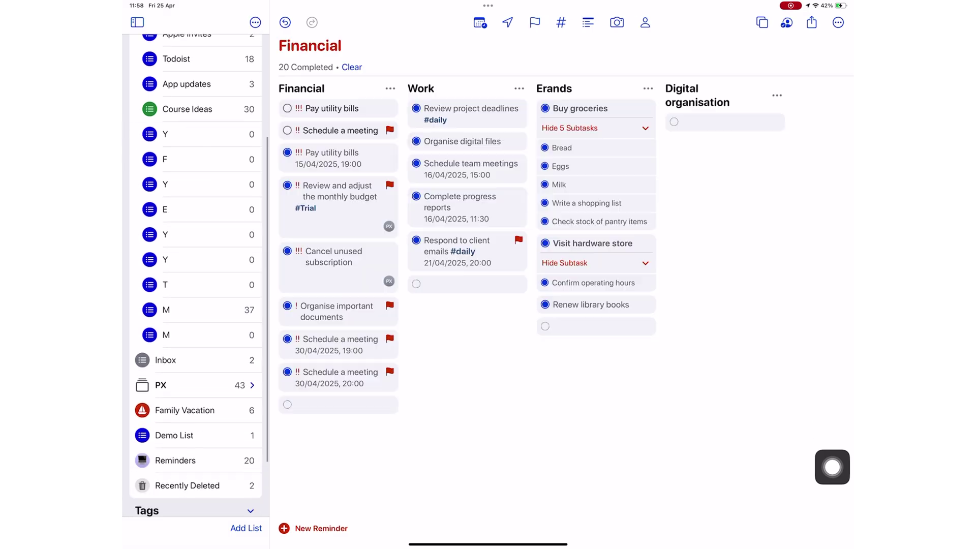
key(Delete)
key(Delete)
key(Delete)
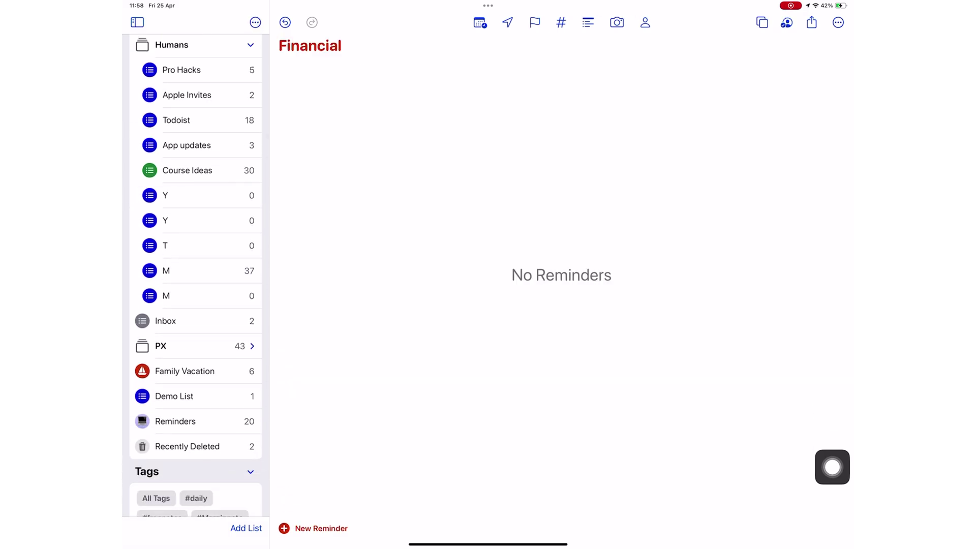
key(Delete)
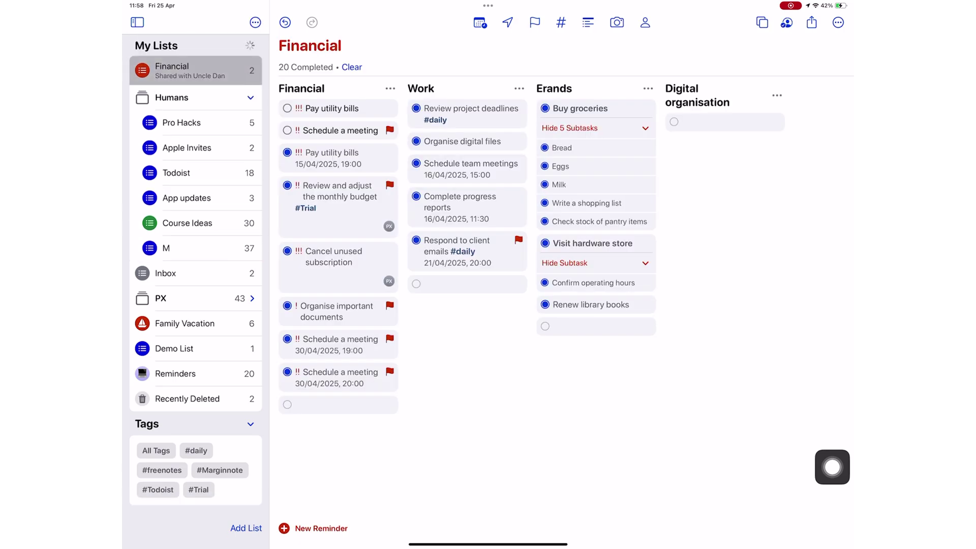
Step: Open list M to review its long concatenated Plan-line reminders
click(196, 248)
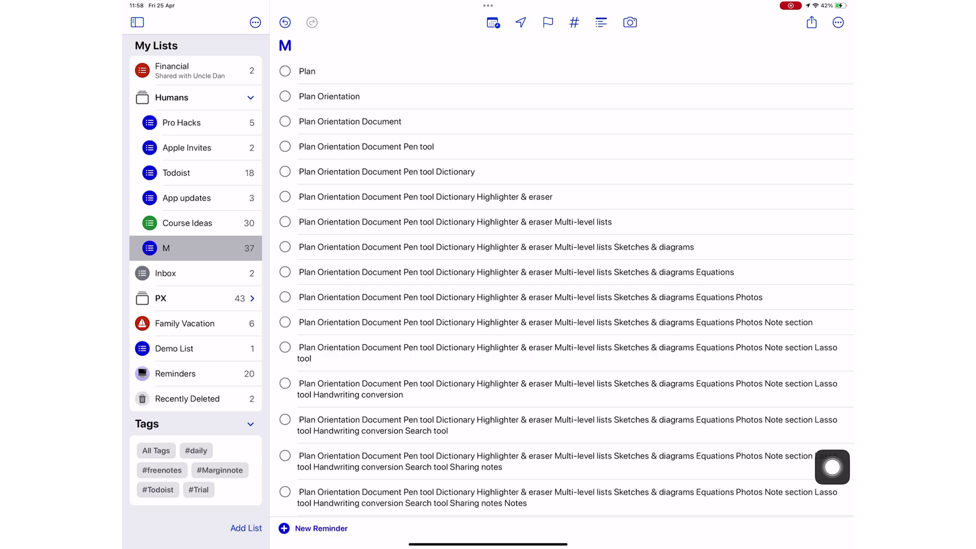
scroll(832, 467, down, 8)
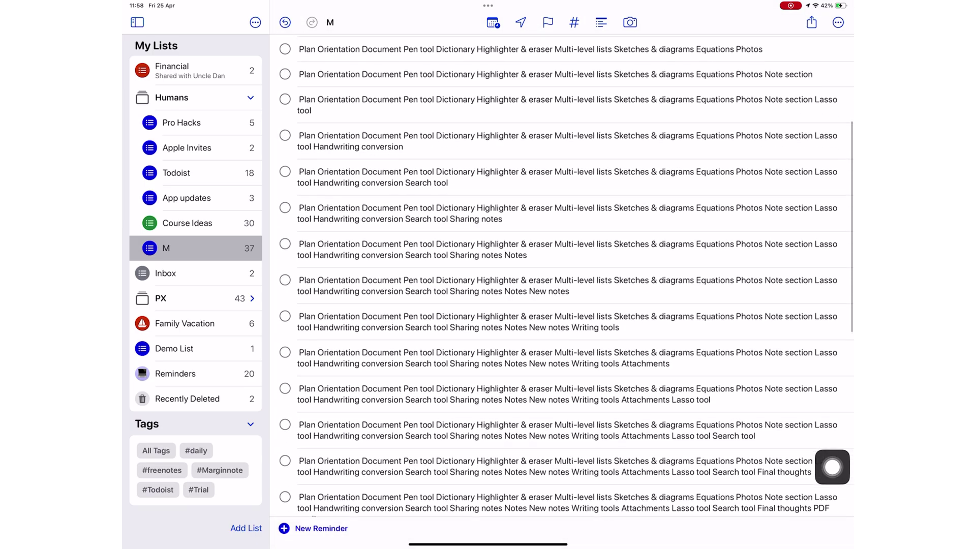
scroll(832, 467, down, 8)
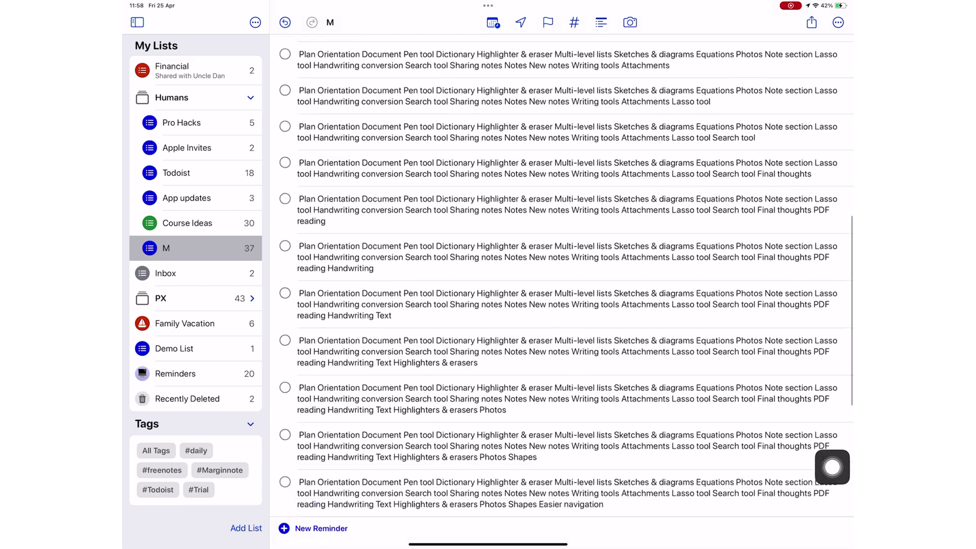
scroll(832, 468, down, 8)
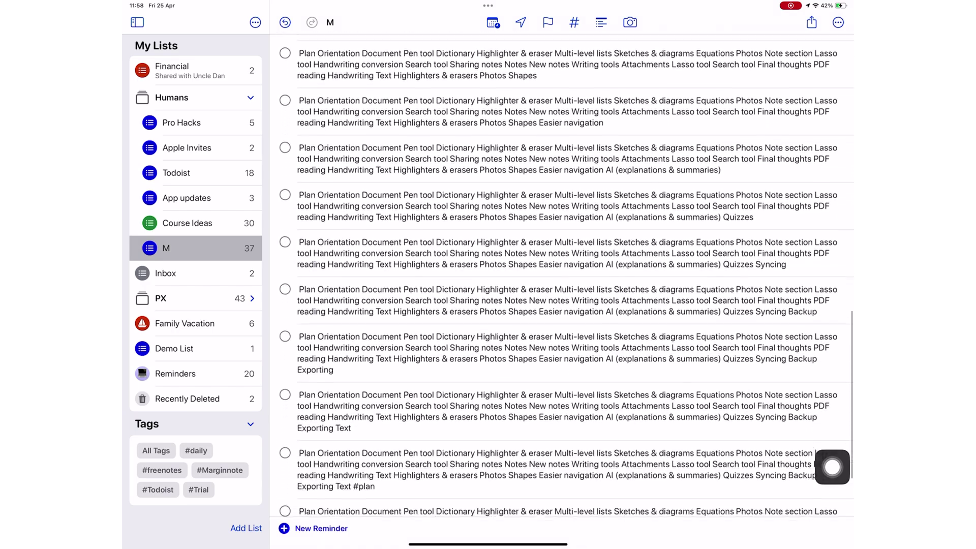
scroll(832, 467, down, 6)
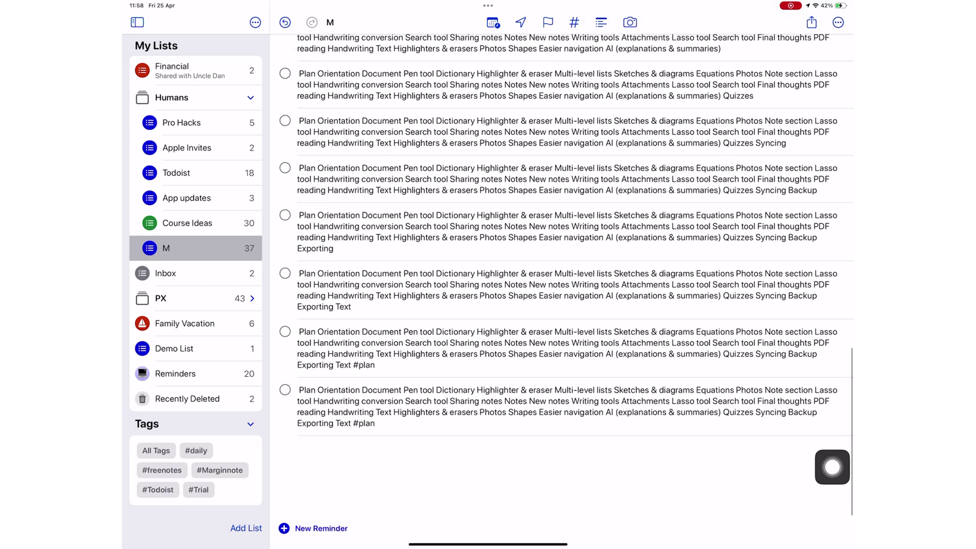
scroll(832, 467, up, 15)
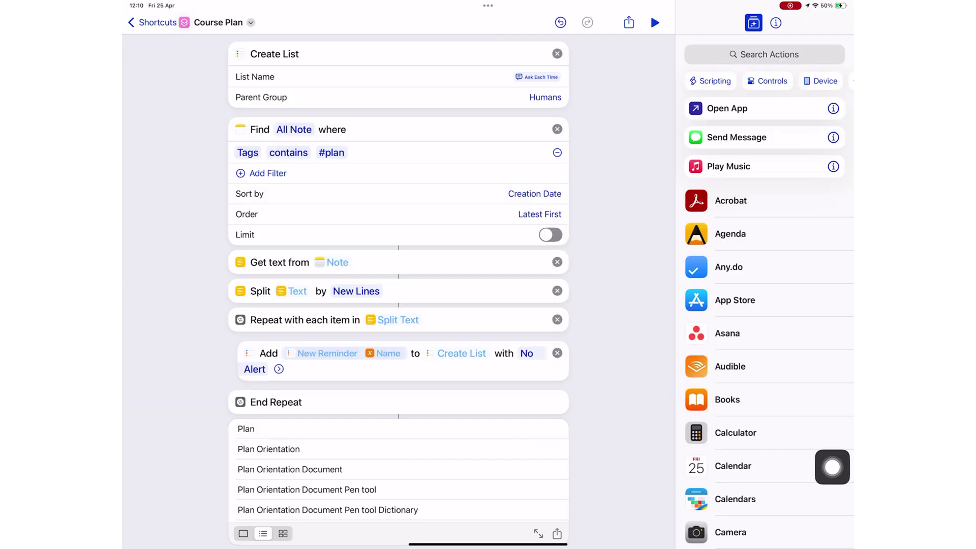
Step: Add a Show Result step for Split Text between the Split and Repeat actions
click(357, 291)
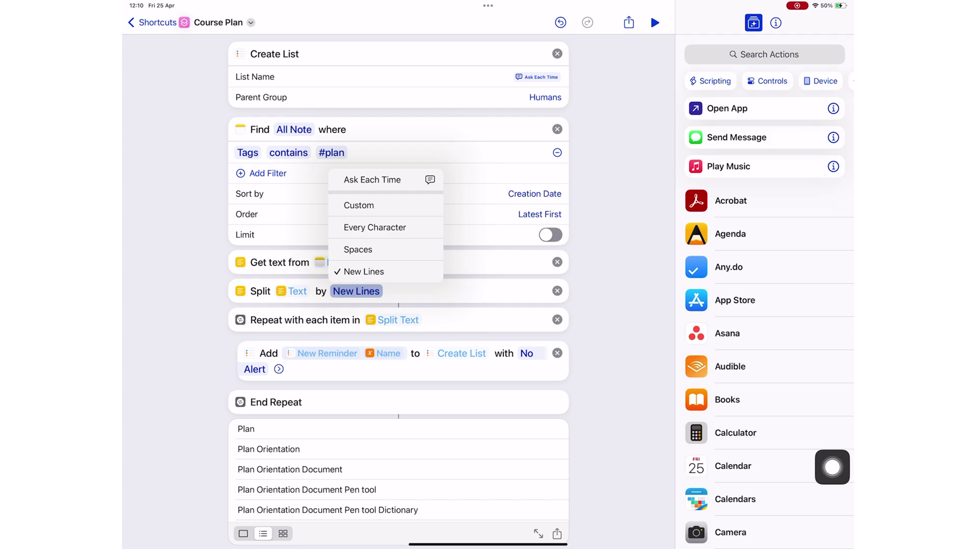
click(611, 229)
click(765, 54)
text(Ge)
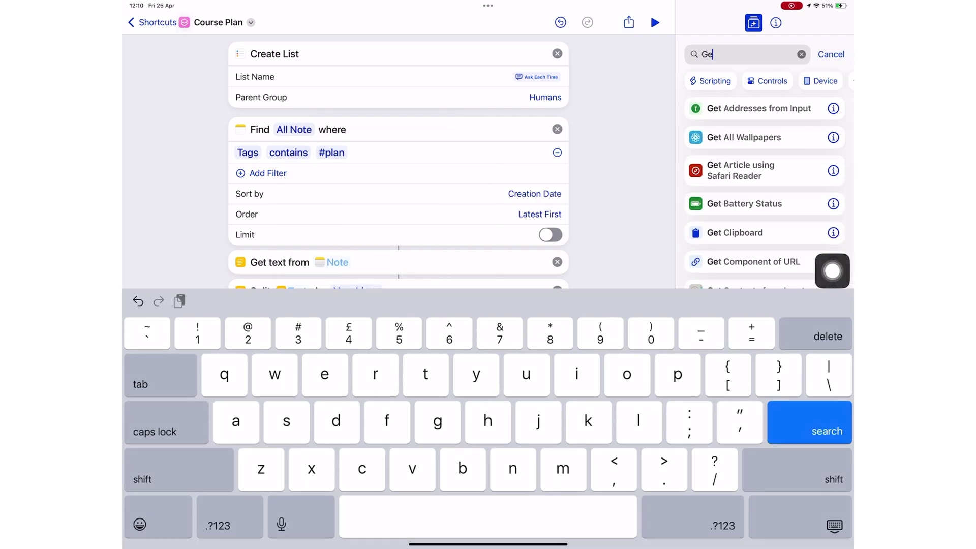
text(t res)
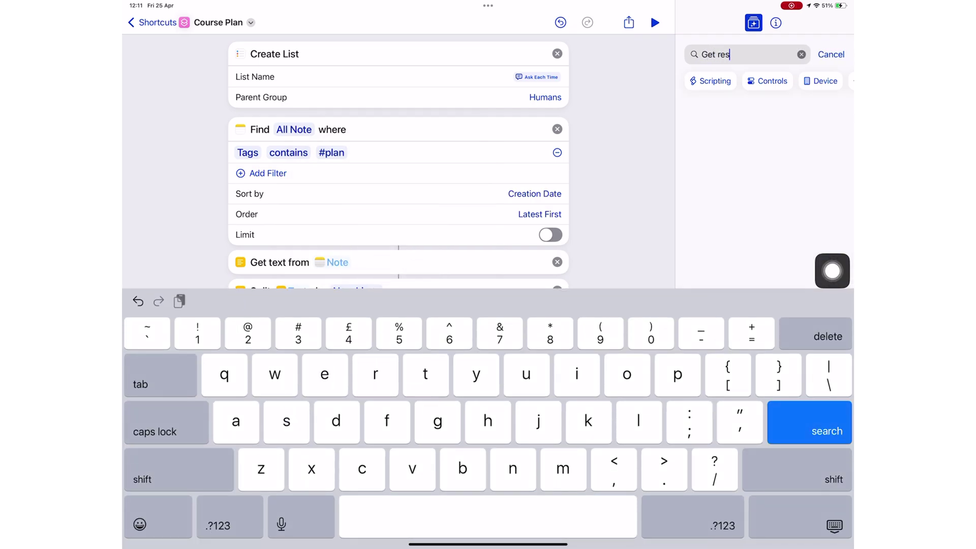
key(BackSpace)
key(BackSpace)
key(BackSpace)
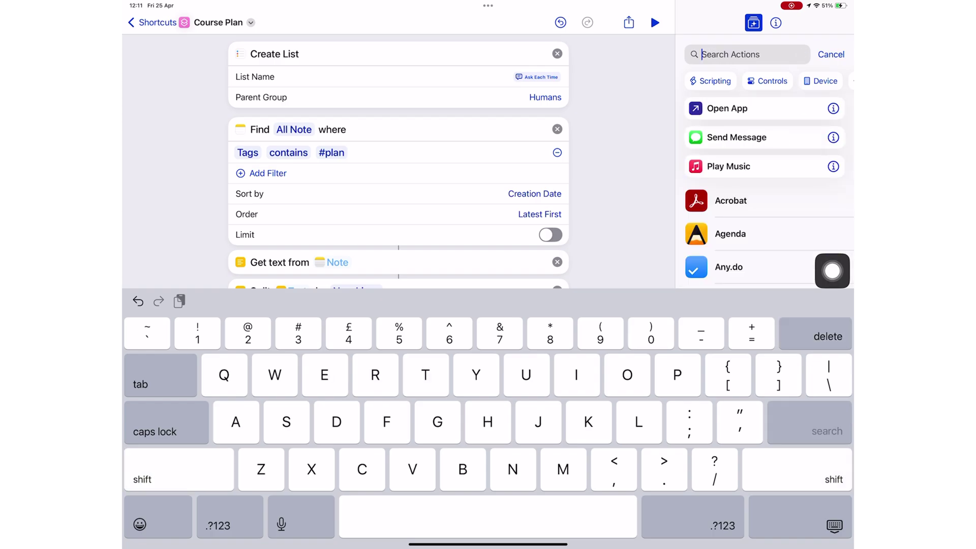
text(Res)
text(u)
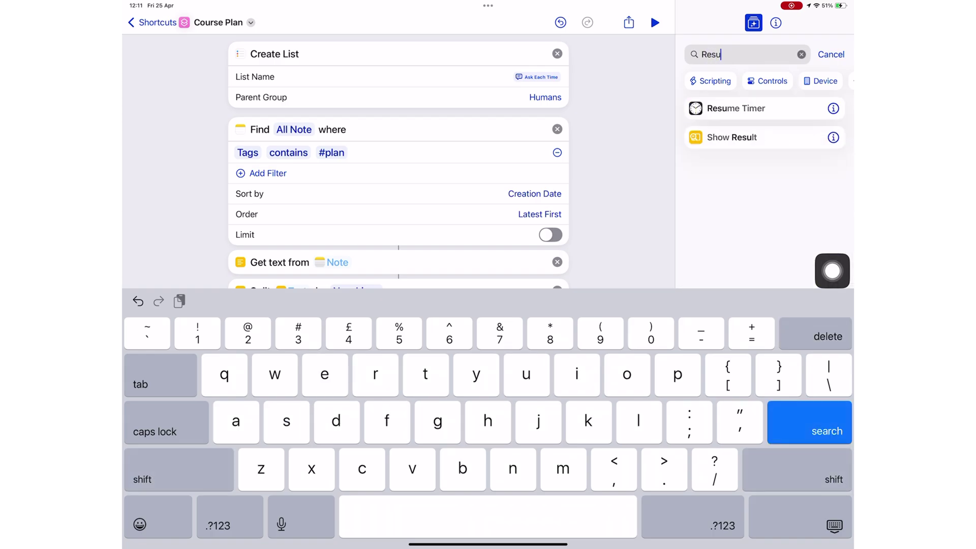
drag(732, 138, 443, 317)
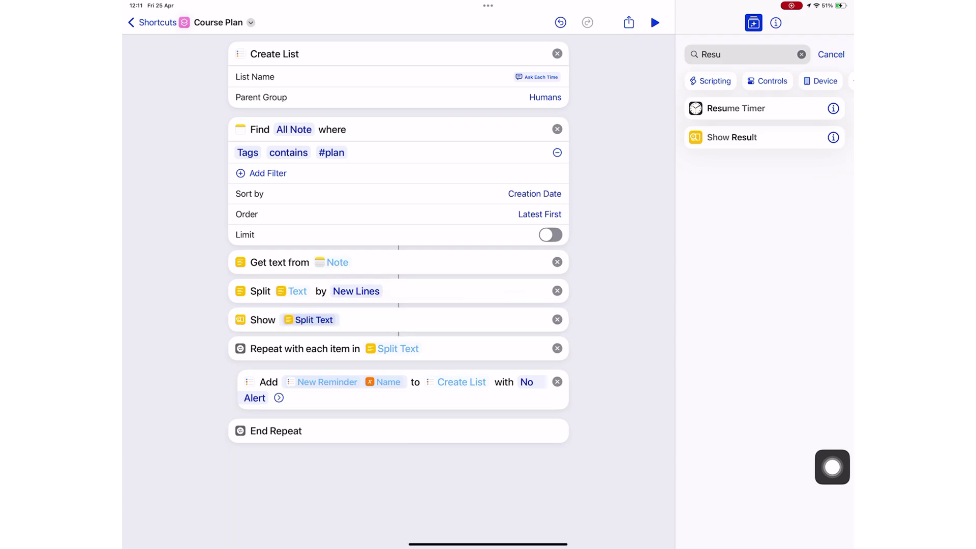
Step: Test-run the shortcut, confirm the list name, and dismiss the shown split lines
click(313, 319)
click(611, 229)
click(654, 22)
text(Y)
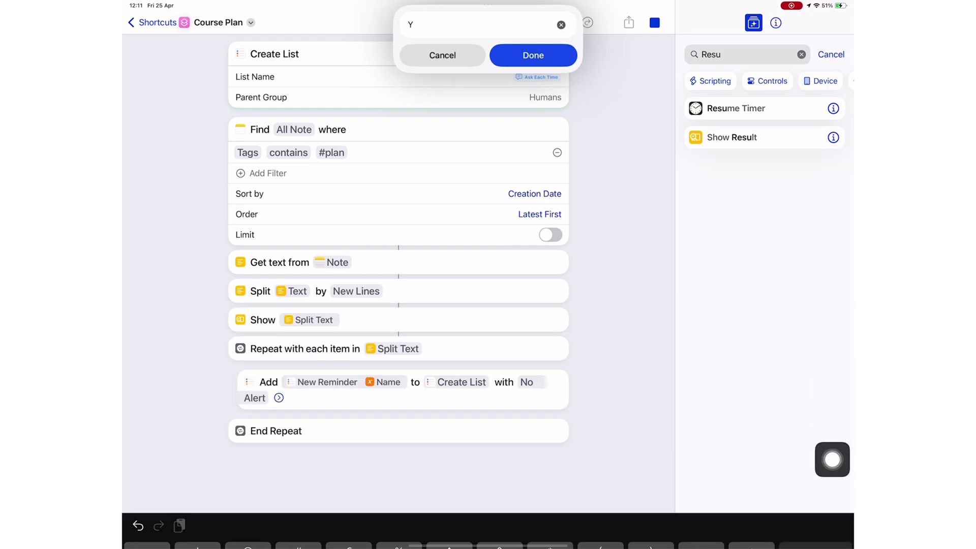
click(533, 54)
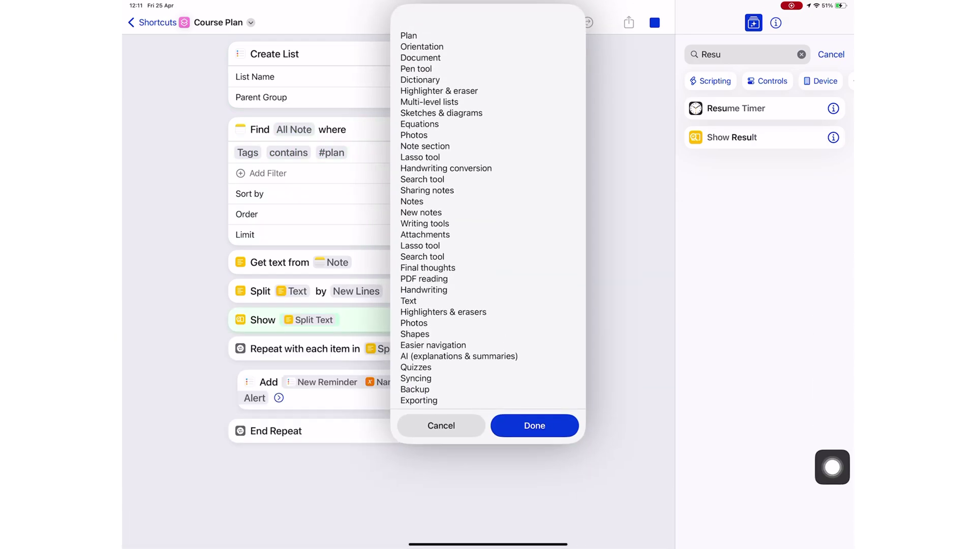
scroll(460, 213, down, 1)
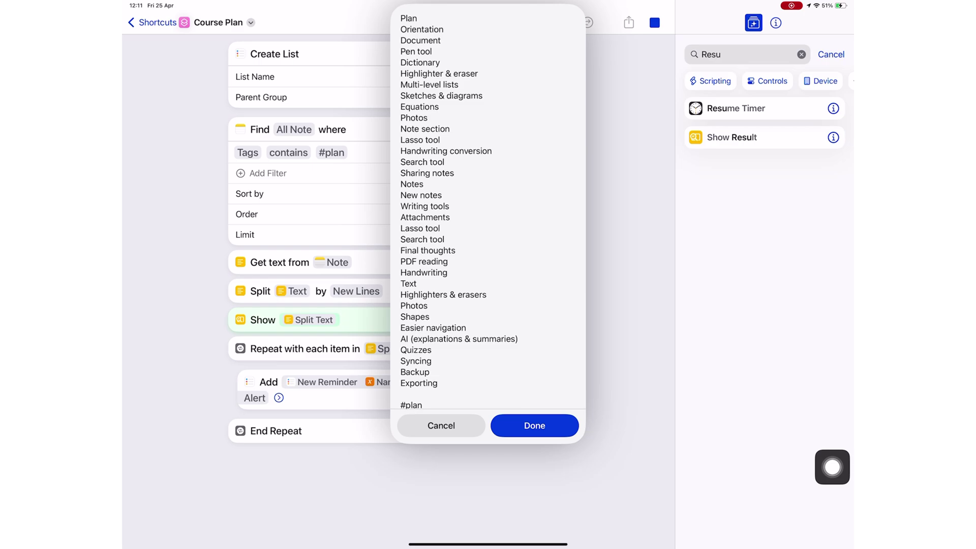
click(440, 426)
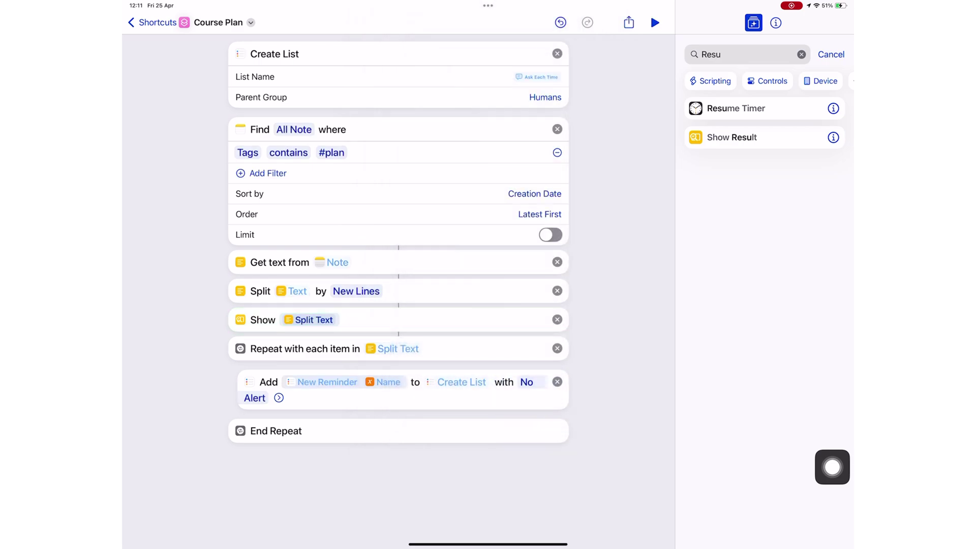
Step: Move the Show step below Add inside the Repeat loop, rerun, then cancel
drag(262, 319, 263, 396)
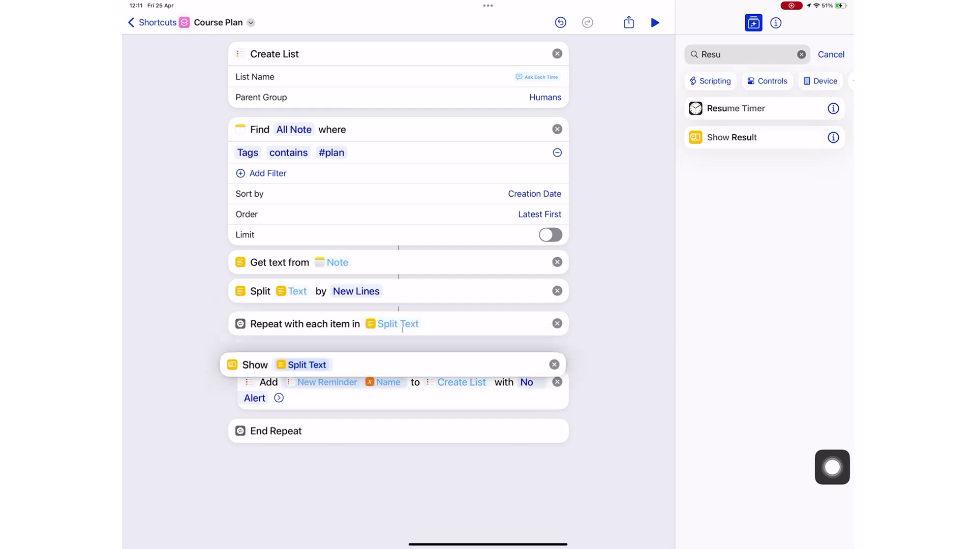
click(655, 21)
text(P)
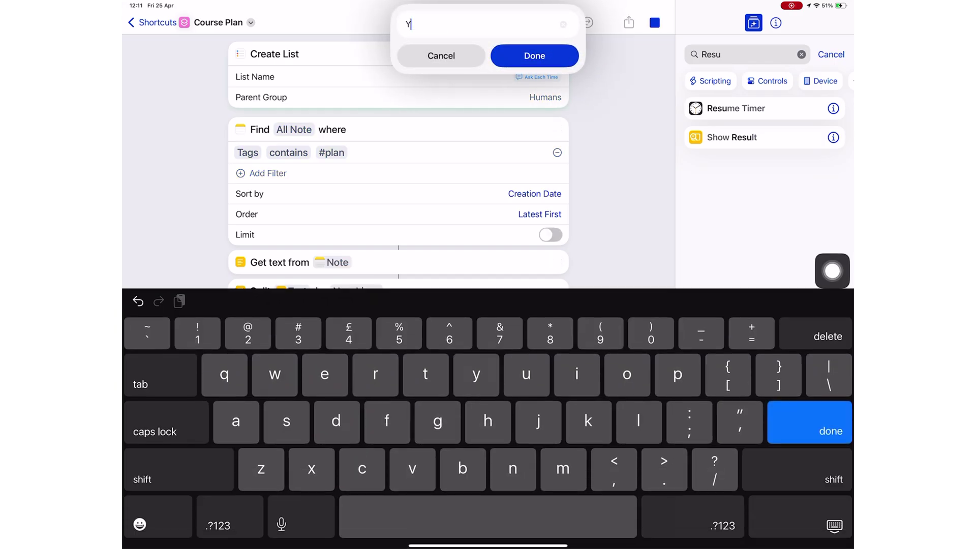
text(lan)
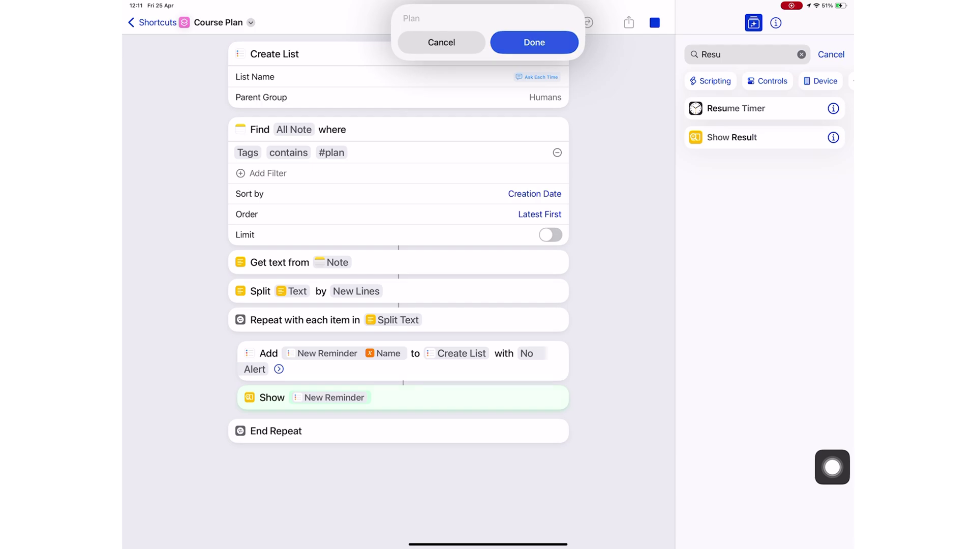
text( Orientation)
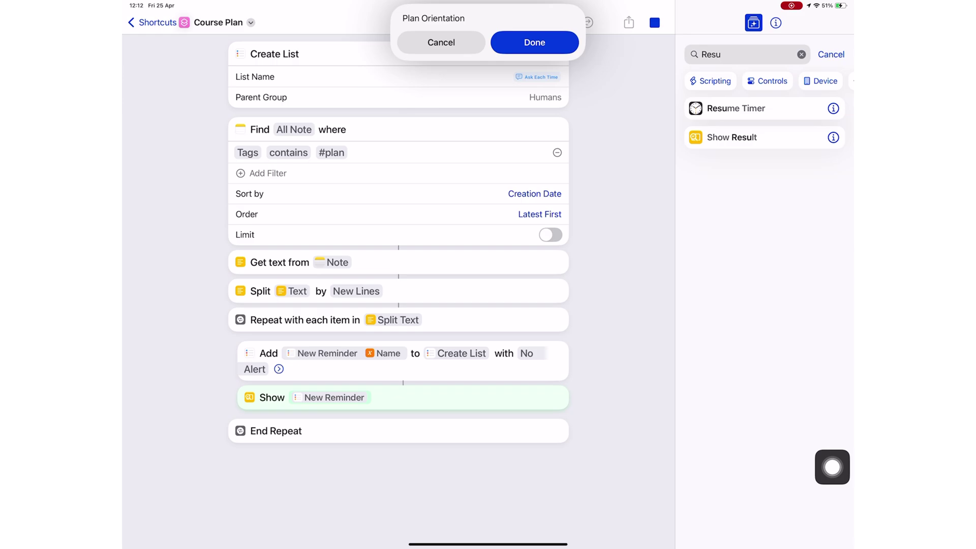
click(441, 42)
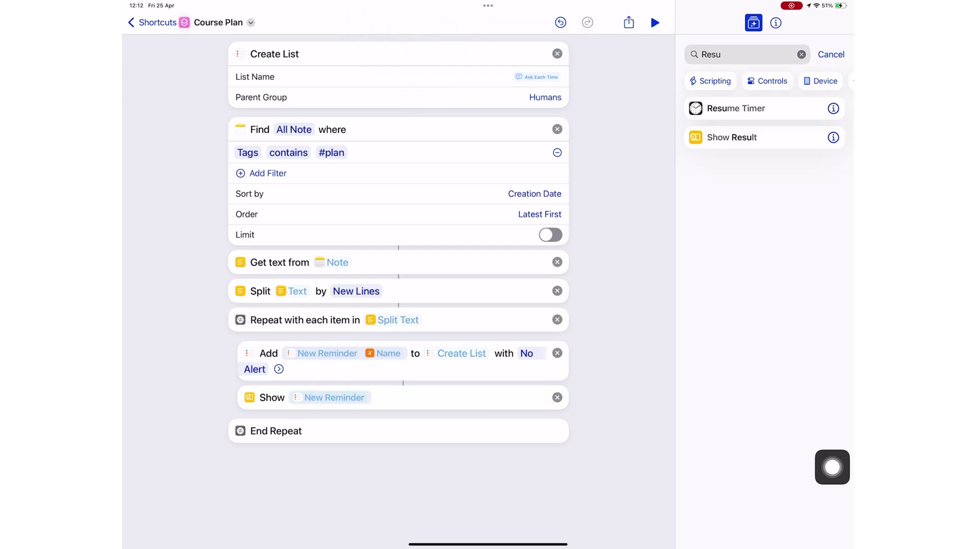
Step: Change the Split separator from New Lines to Custom, leaving the custom value empty
click(397, 320)
click(350, 292)
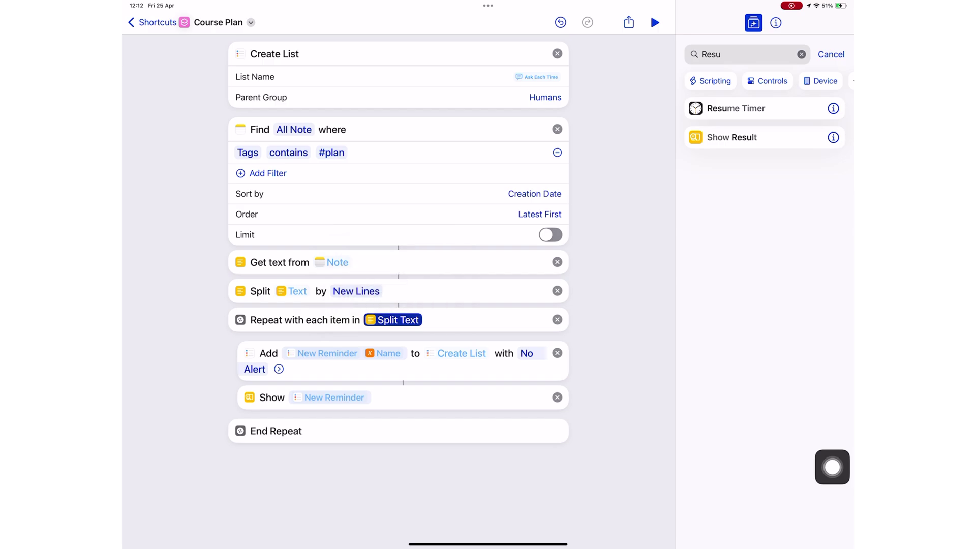
click(397, 320)
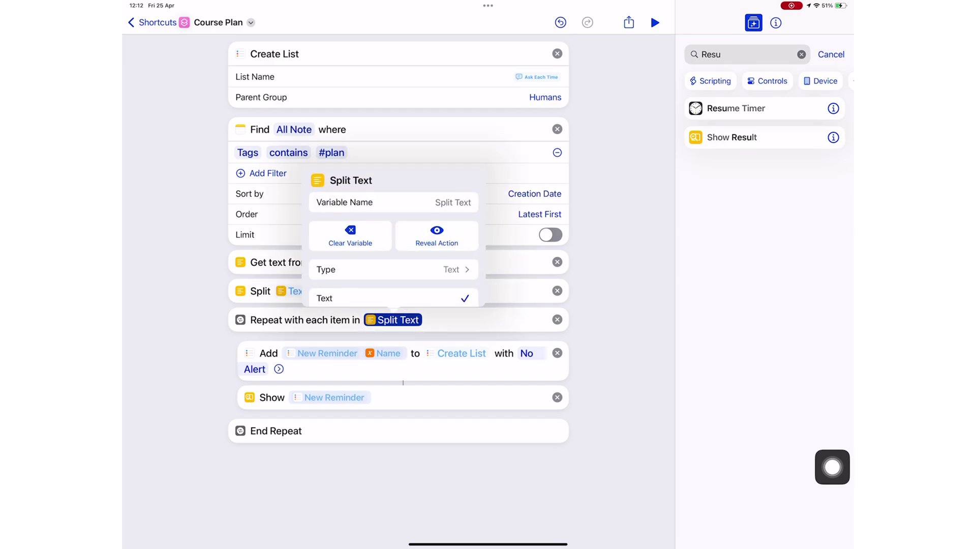
scroll(393, 259, down, 4)
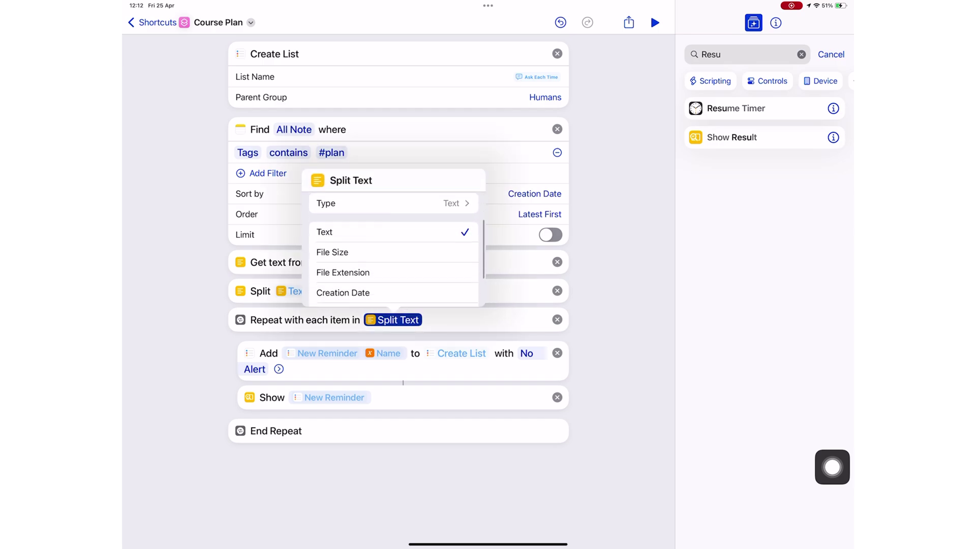
click(397, 299)
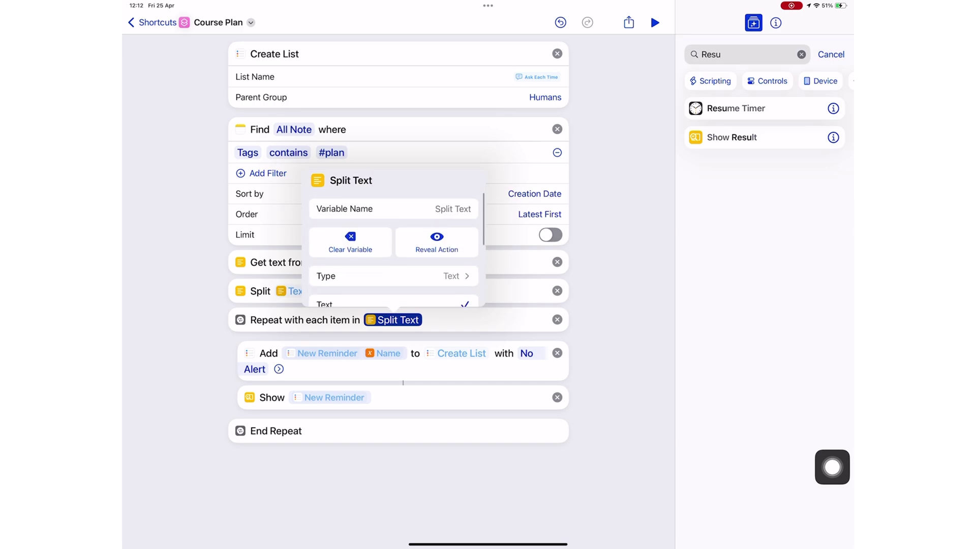
click(488, 473)
click(356, 291)
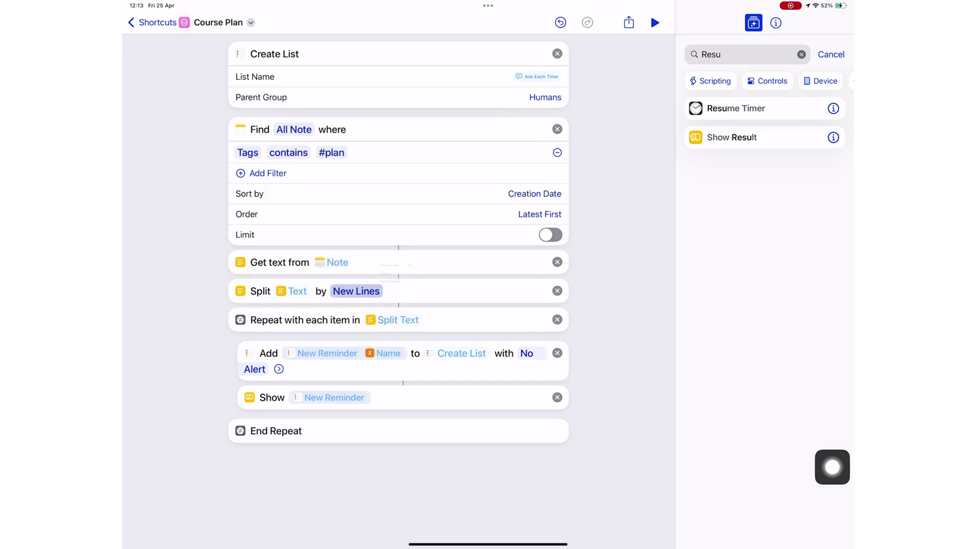
click(488, 472)
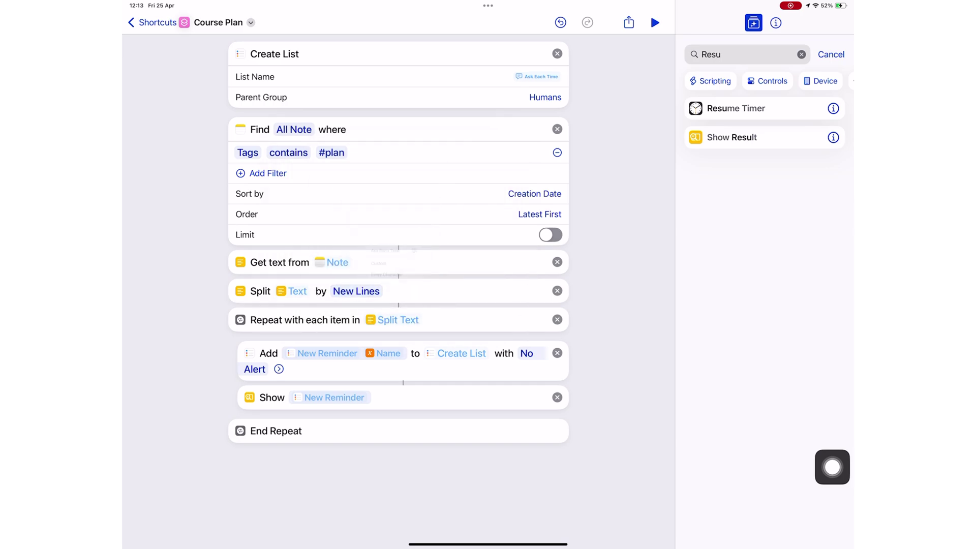
click(356, 291)
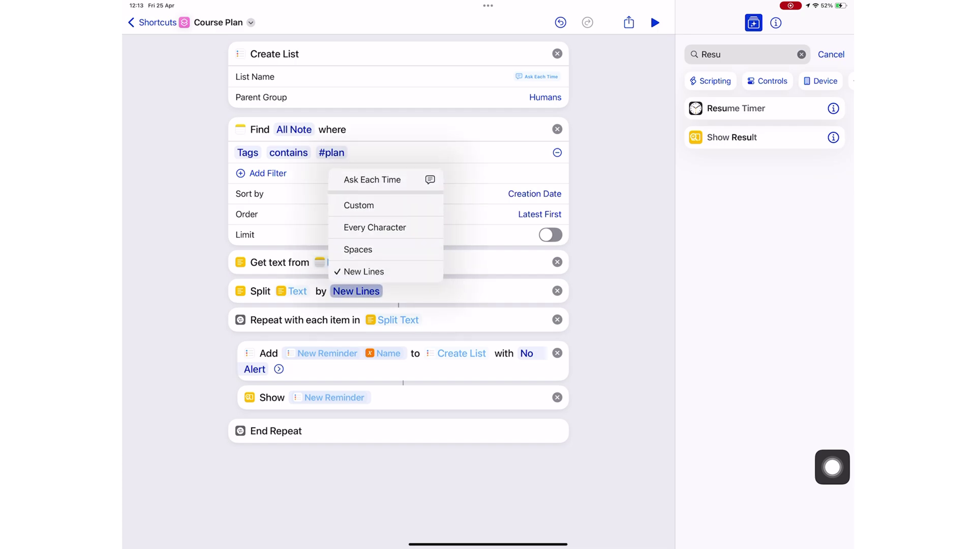
click(359, 206)
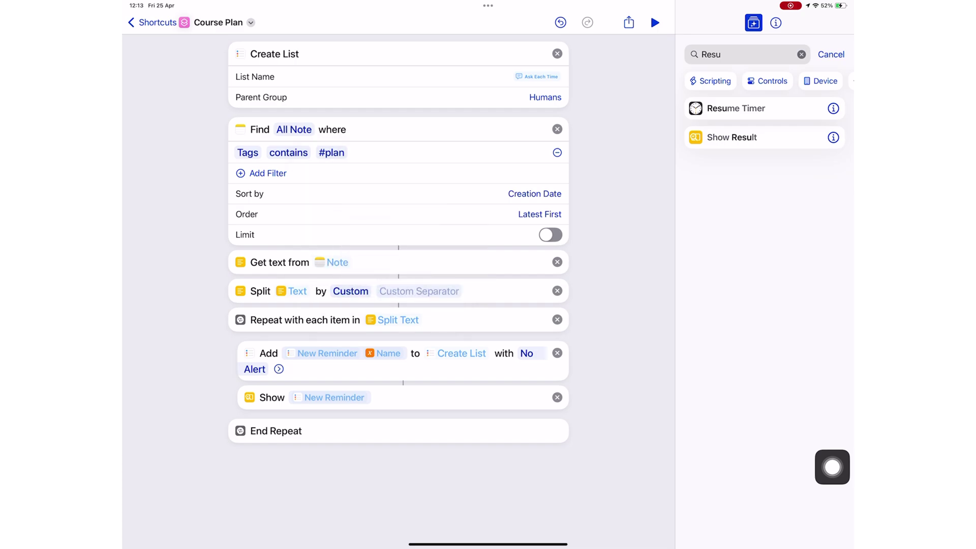